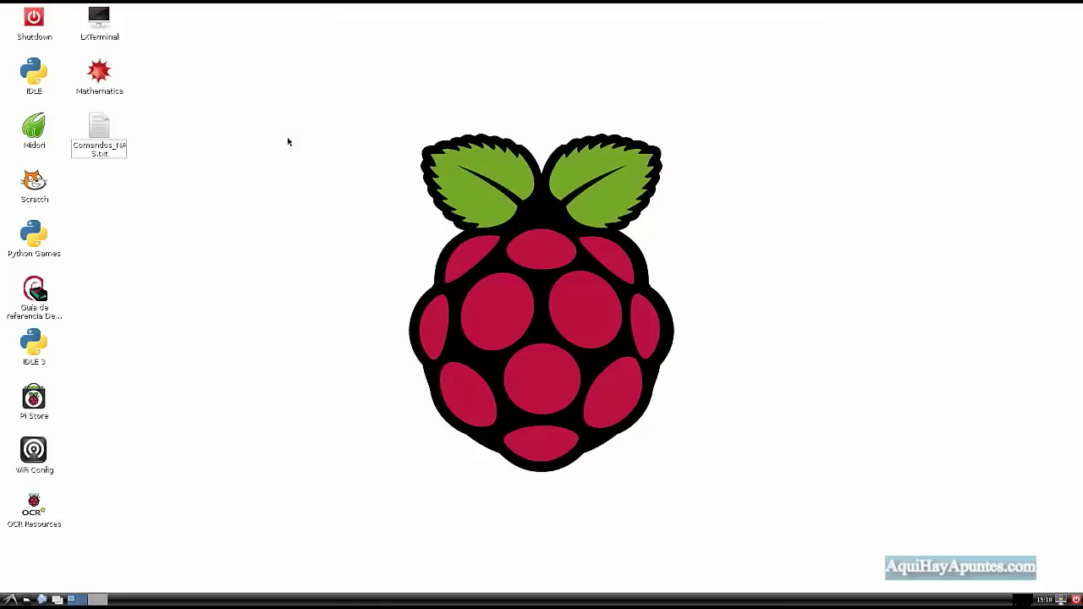
Open Comandos_NAS.txt in Leafpad and place its window in the upper-left corner.
{"action": "left_click", "coordinate": [100, 131]}
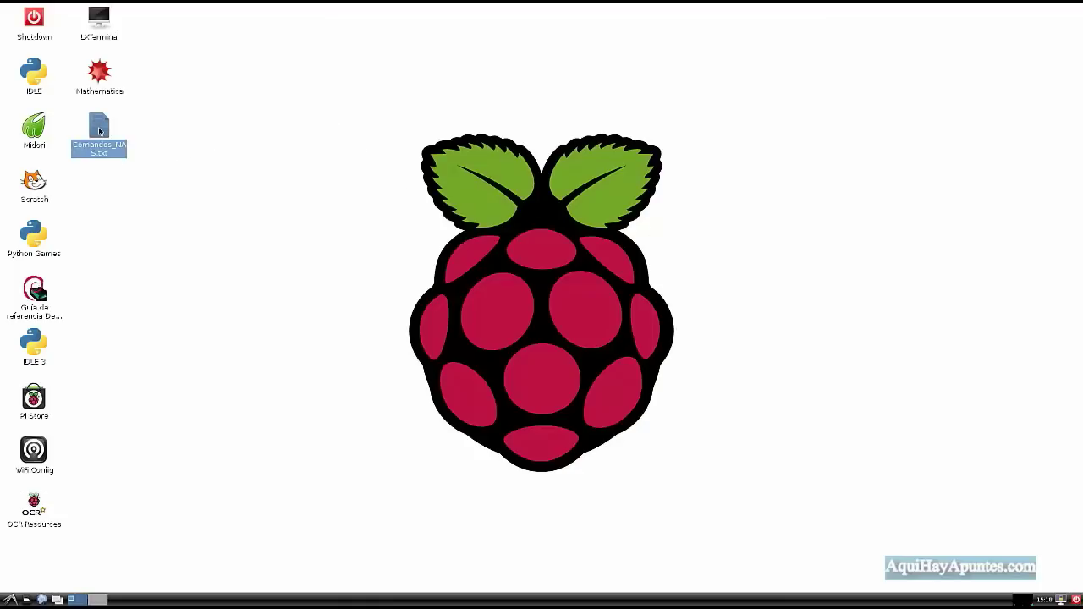
{"action": "double_click", "coordinate": [100, 131]}
{"action": "left_click_drag", "start_coordinate": [579, 183], "coordinate": [273, 88]}
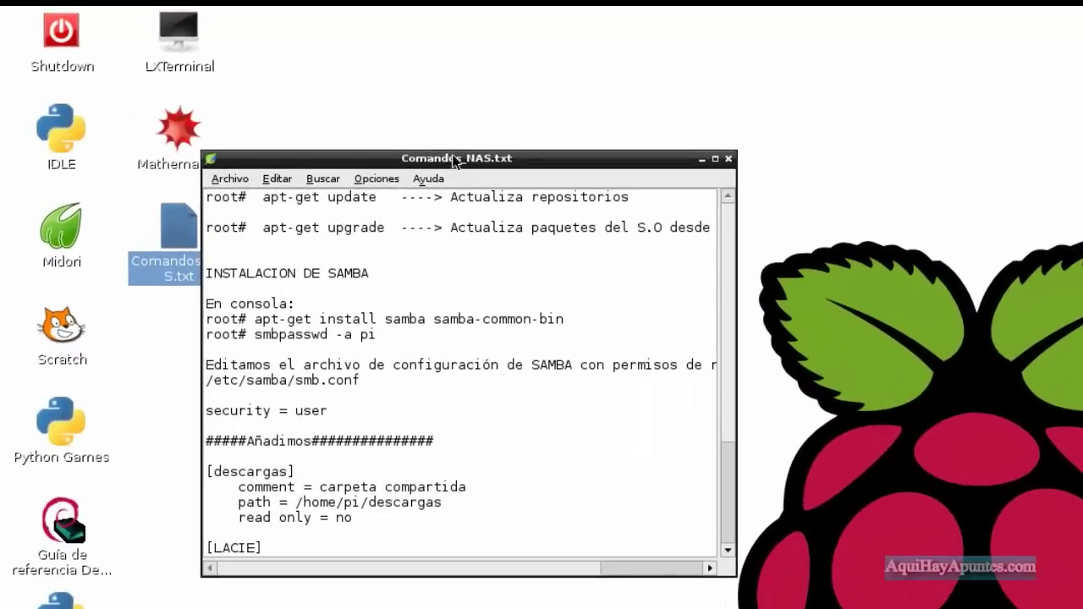
{"action": "left_click_drag", "start_coordinate": [457, 160], "coordinate": [511, 161]}
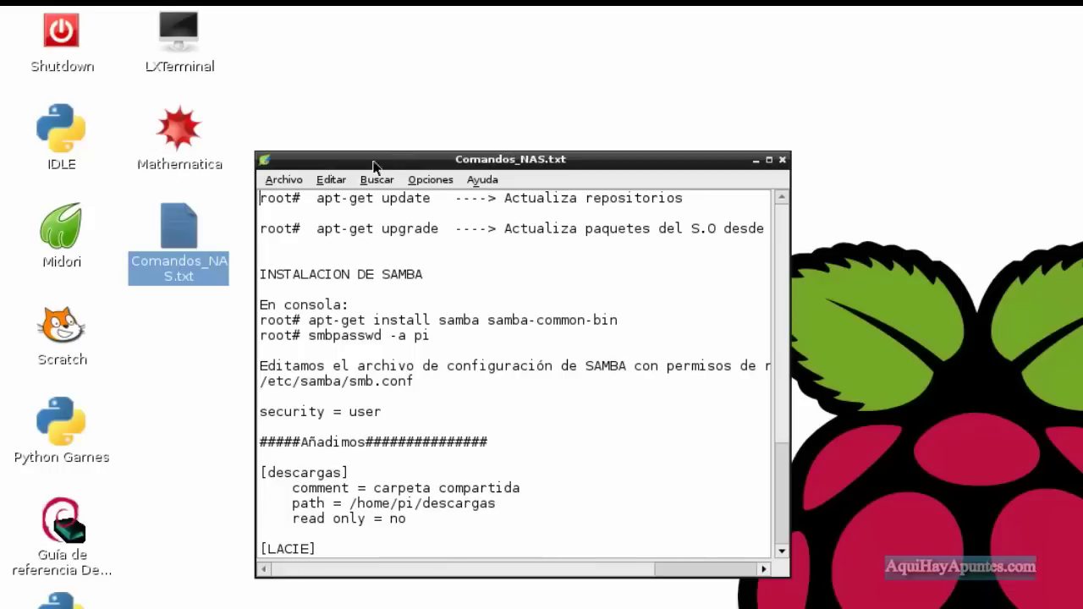
{"action": "left_click_drag", "start_coordinate": [386, 157], "coordinate": [253, 89]}
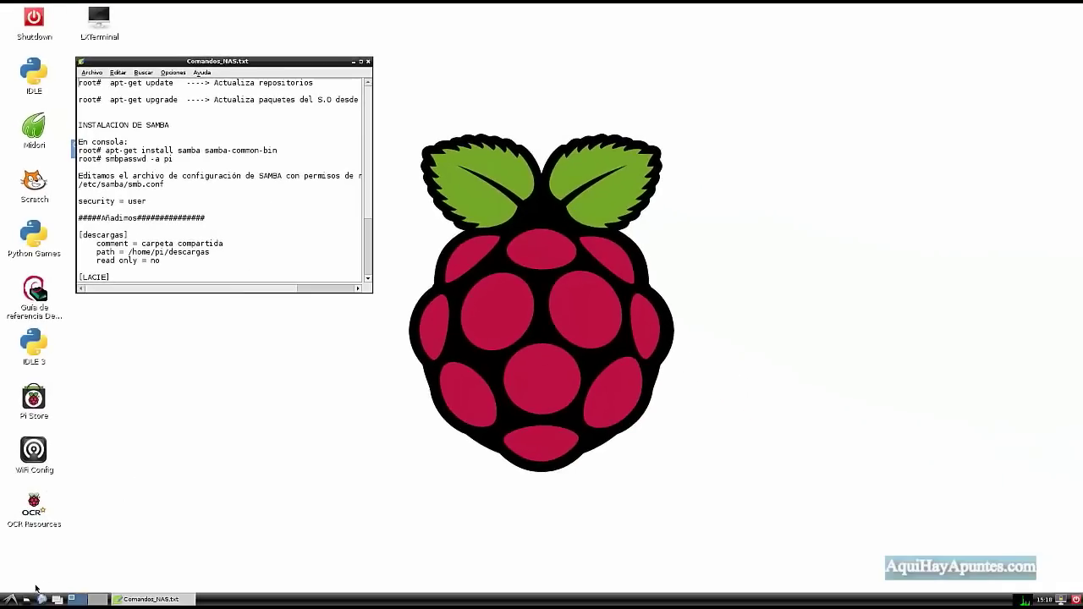
Open the file manager and browse from the root folder to /home/pi.
{"action": "left_click", "coordinate": [25, 599]}
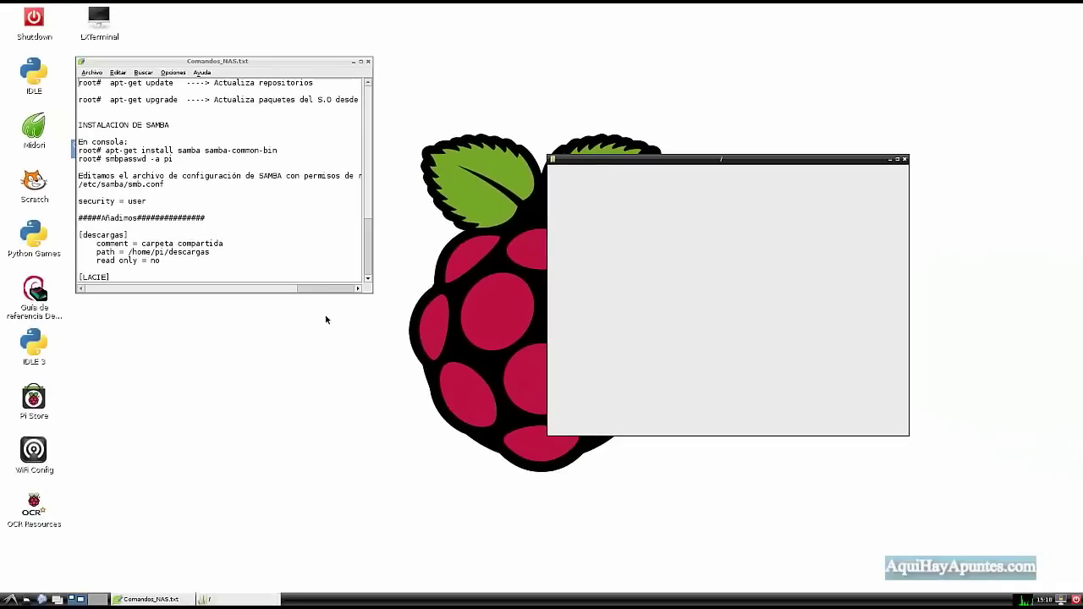
{"action": "left_click_drag", "start_coordinate": [713, 160], "coordinate": [578, 81]}
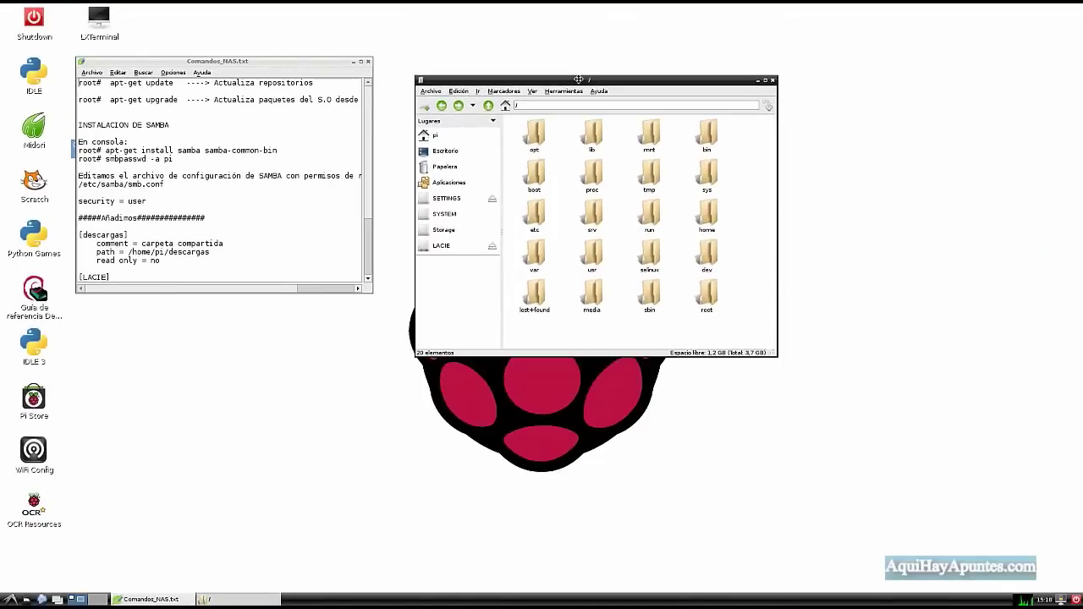
{"action": "double_click", "coordinate": [704, 210]}
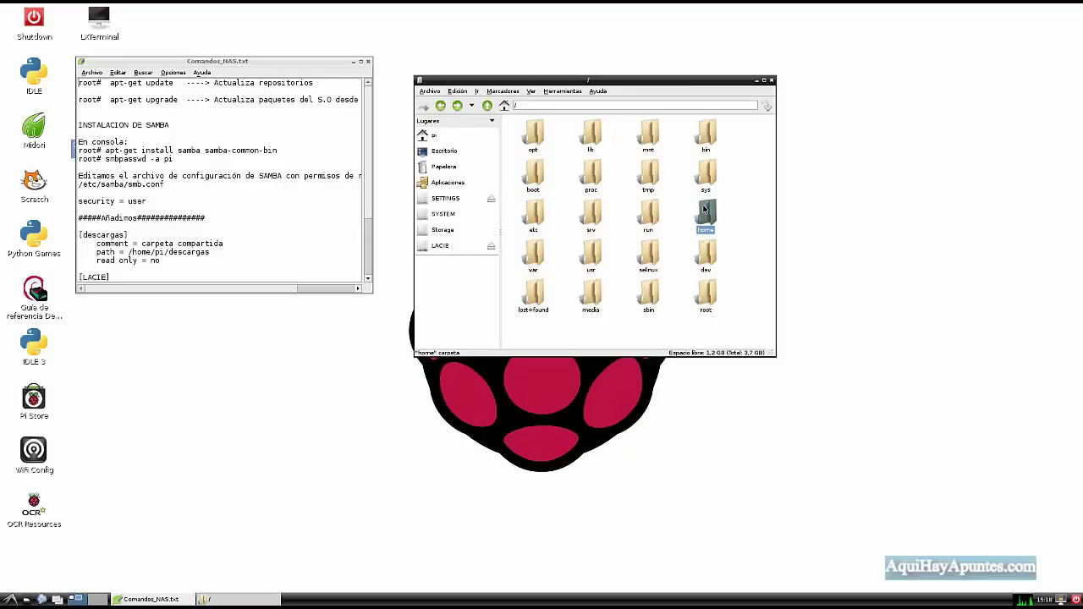
{"action": "double_click", "coordinate": [536, 133]}
Create a new folder named descargas in /home/pi.
{"action": "right_click", "coordinate": [620, 183]}
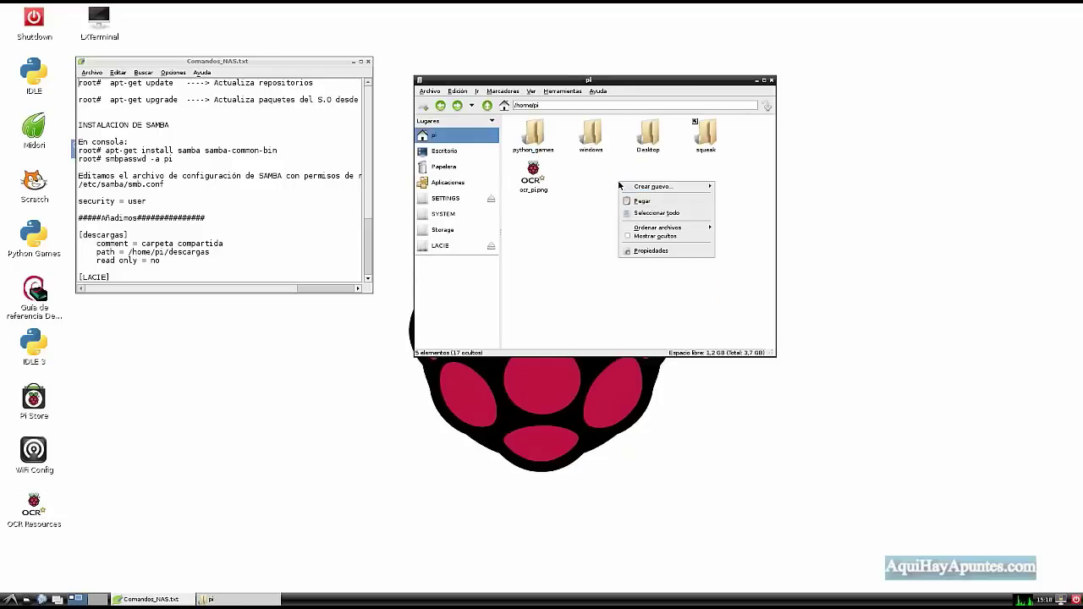
{"action": "mouse_move", "coordinate": [644, 187]}
{"action": "left_click", "coordinate": [733, 188]}
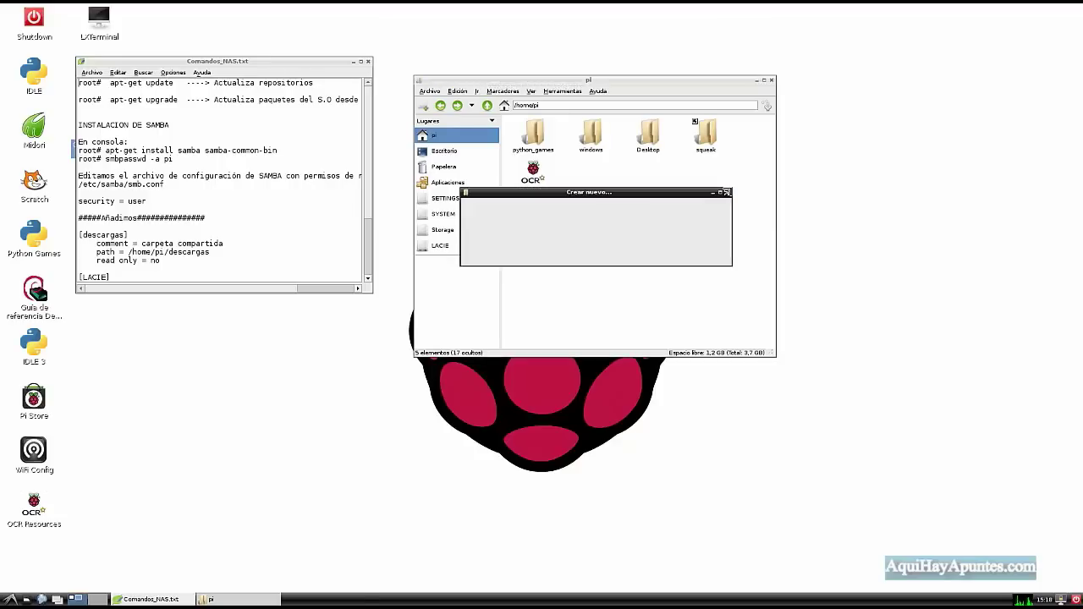
{"action": "type", "text": "descargas"}
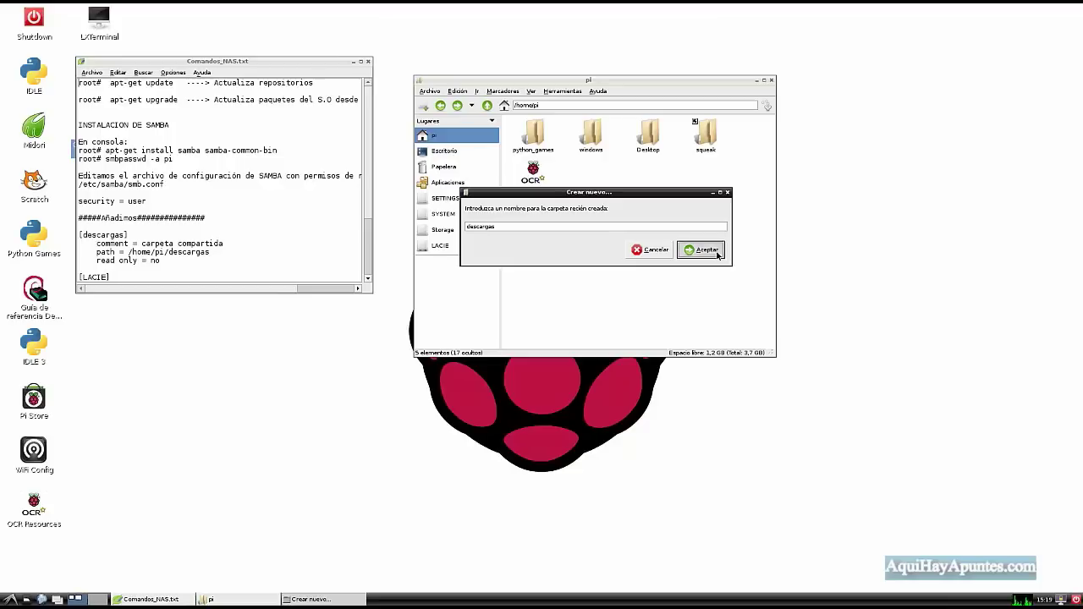
{"action": "left_click", "coordinate": [718, 254]}
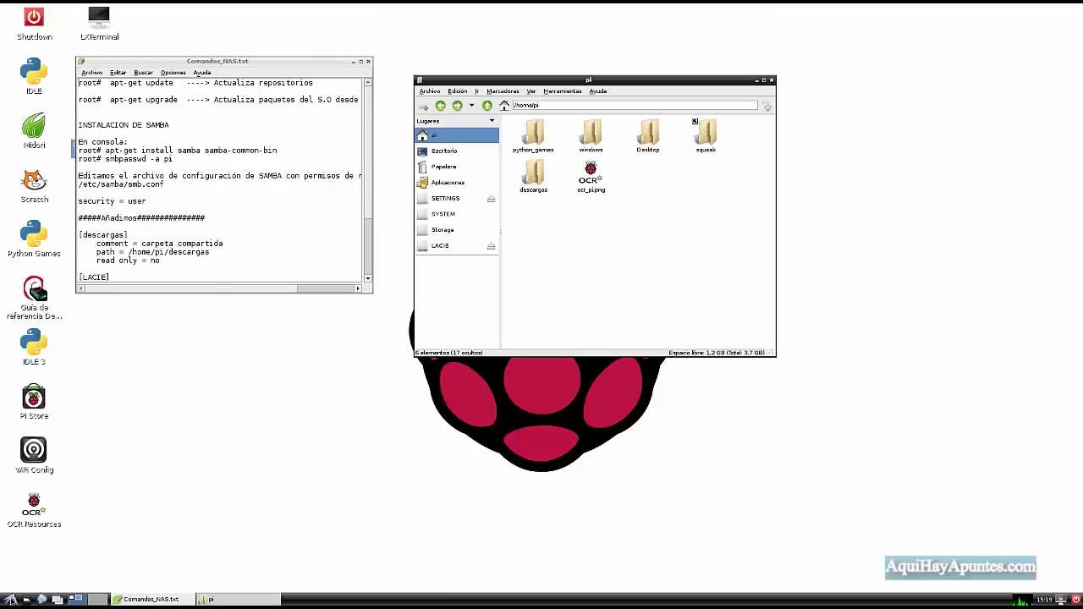
{"action": "left_click", "coordinate": [10, 600]}
{"action": "mouse_move", "coordinate": [38, 461]}
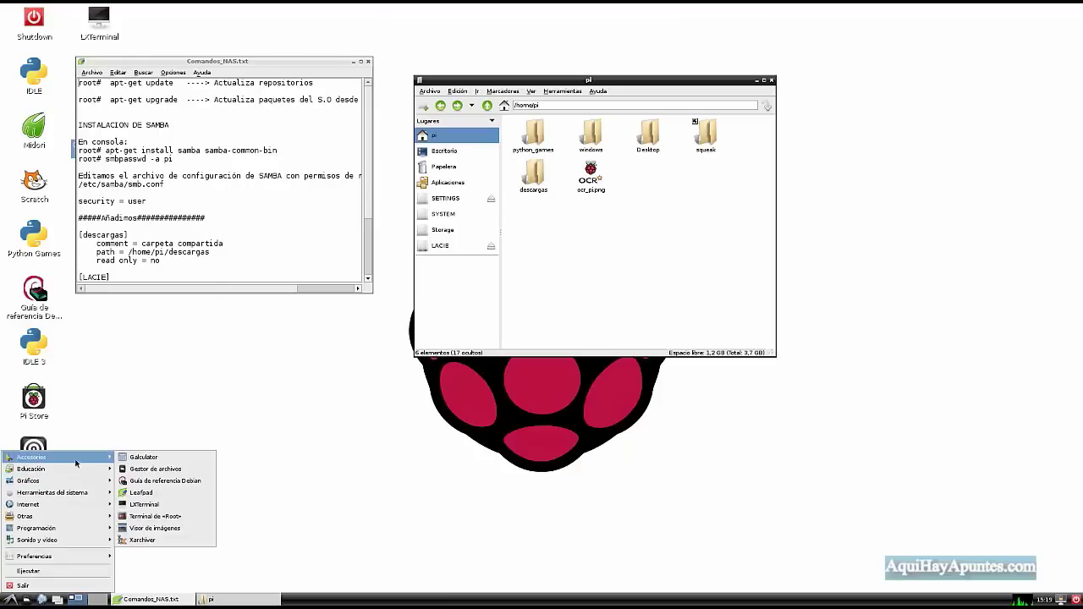
Launch a root terminal and run gparted.
{"action": "left_click", "coordinate": [158, 516]}
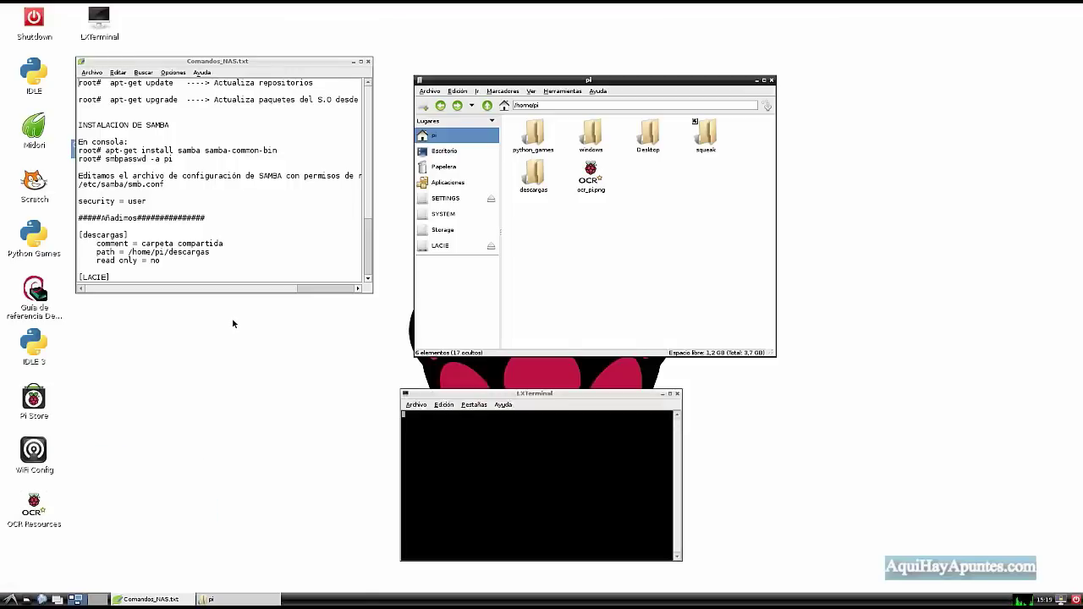
{"action": "left_click_drag", "start_coordinate": [448, 394], "coordinate": [236, 308]}
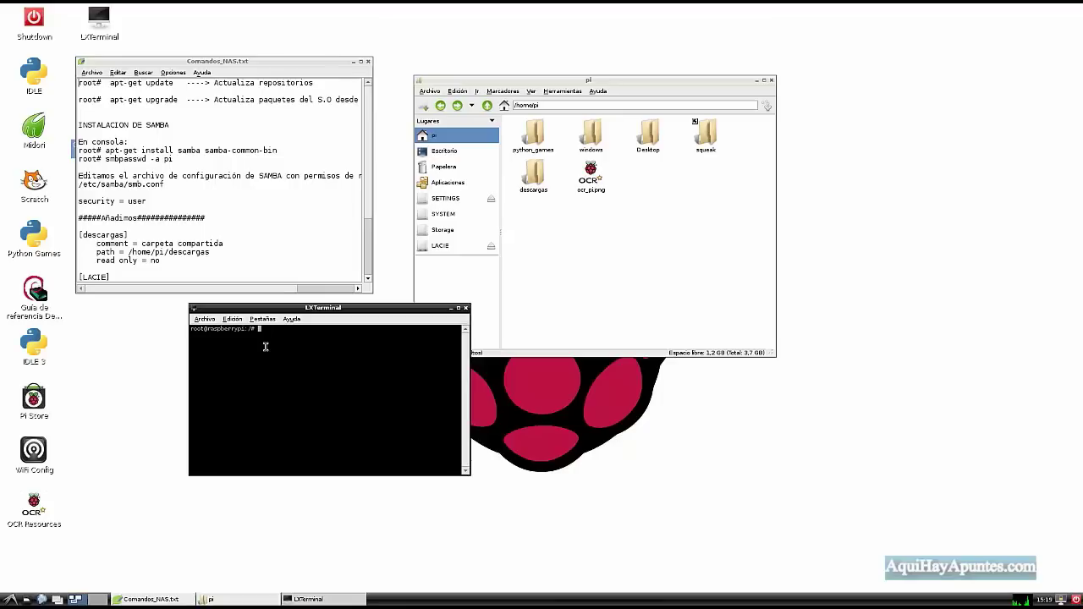
{"action": "type", "text": "rted"}
{"action": "key", "text": "Return"}
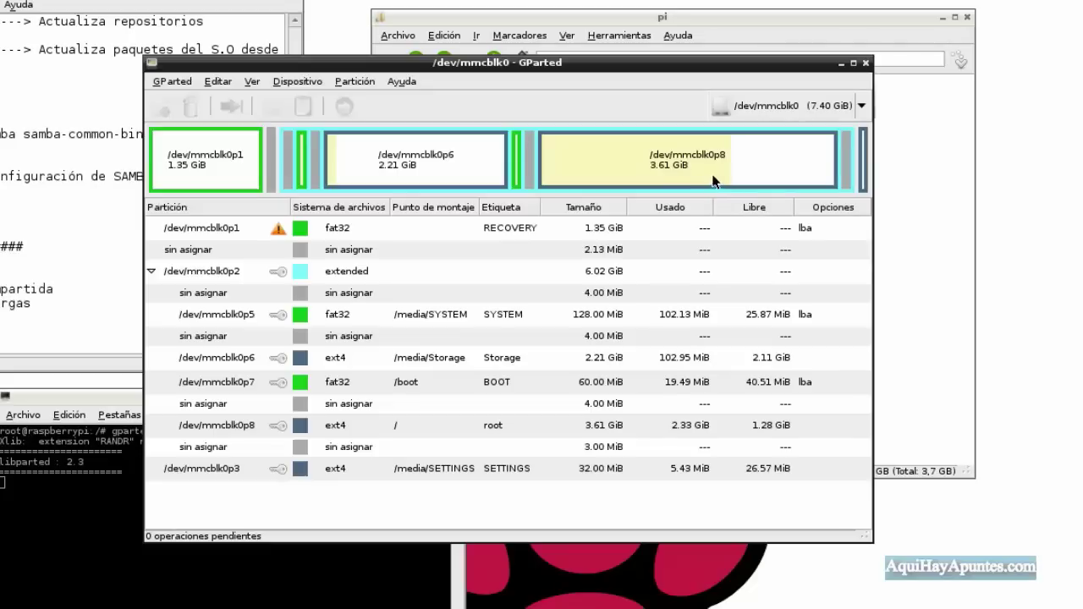
View /dev/sda's 111.79 GiB fat32 LACIE partition in GParted, then close GParted.
{"action": "left_click", "coordinate": [860, 107]}
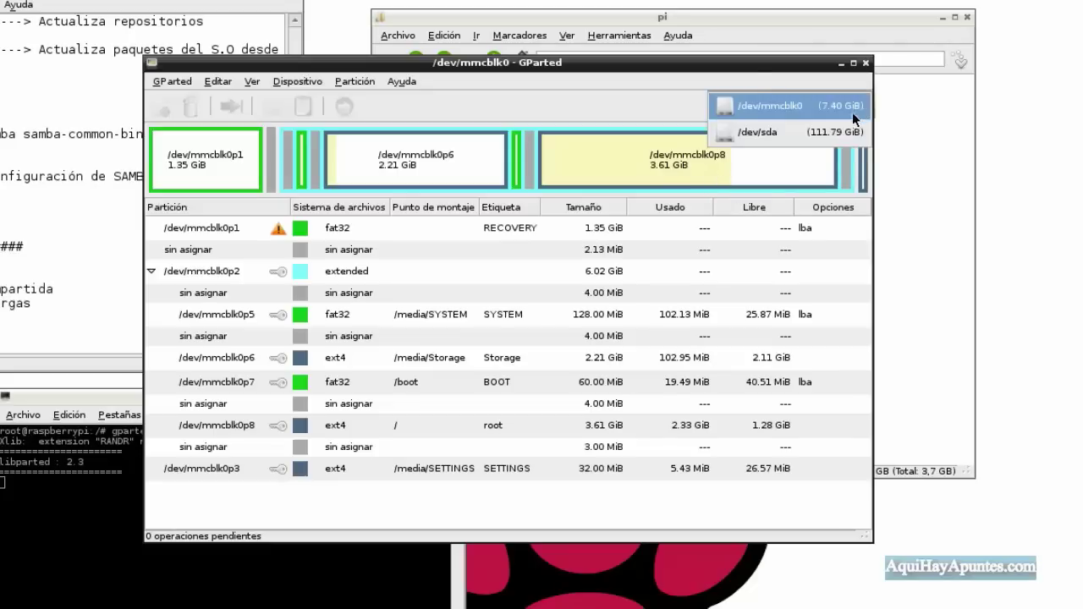
{"action": "left_click", "coordinate": [767, 133]}
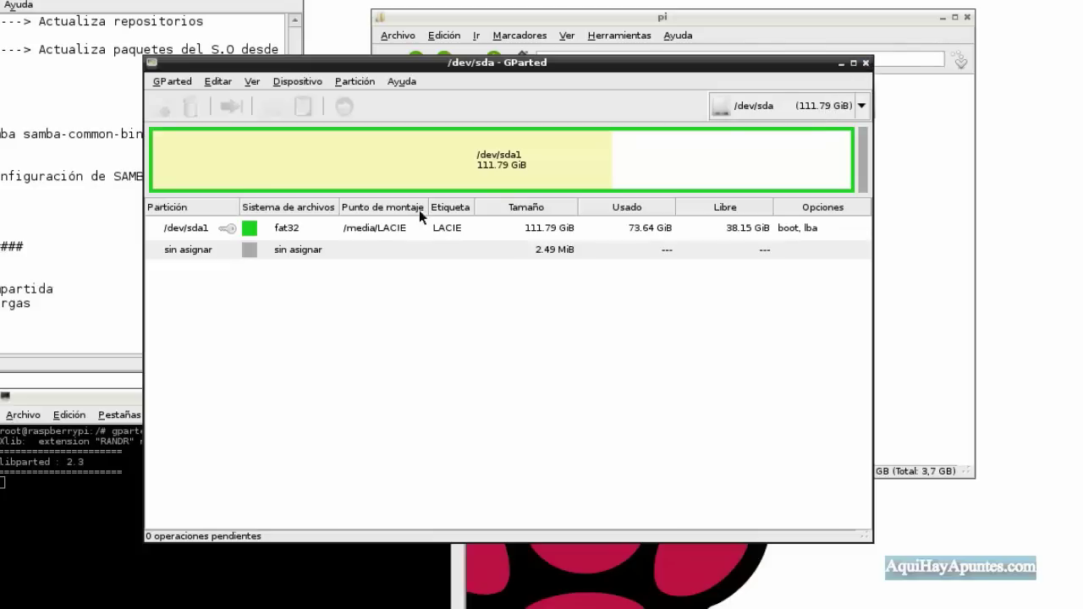
{"action": "left_click", "coordinate": [866, 62]}
Go up to the root folder and open /media/LACIE in the file manager.
{"action": "left_click_drag", "start_coordinate": [288, 395], "coordinate": [525, 233]}
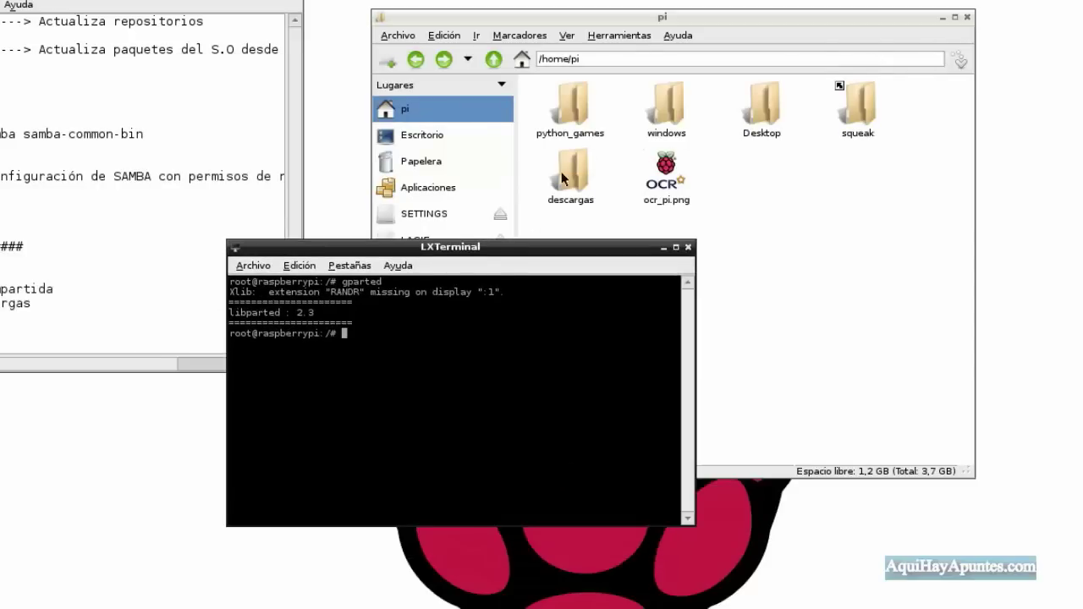
{"action": "left_click", "coordinate": [657, 18]}
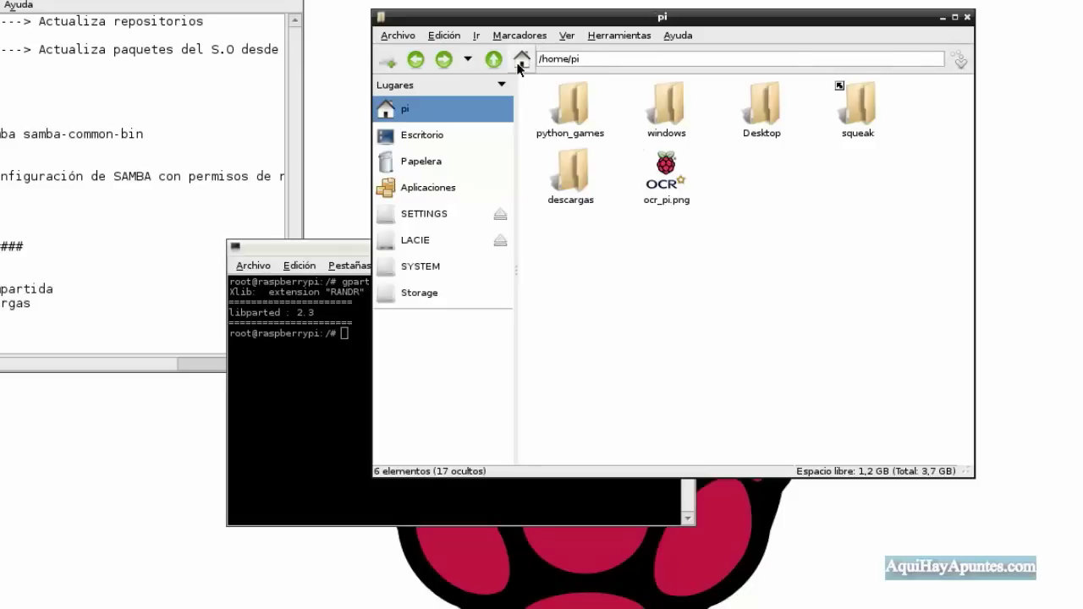
{"action": "left_click", "coordinate": [494, 60]}
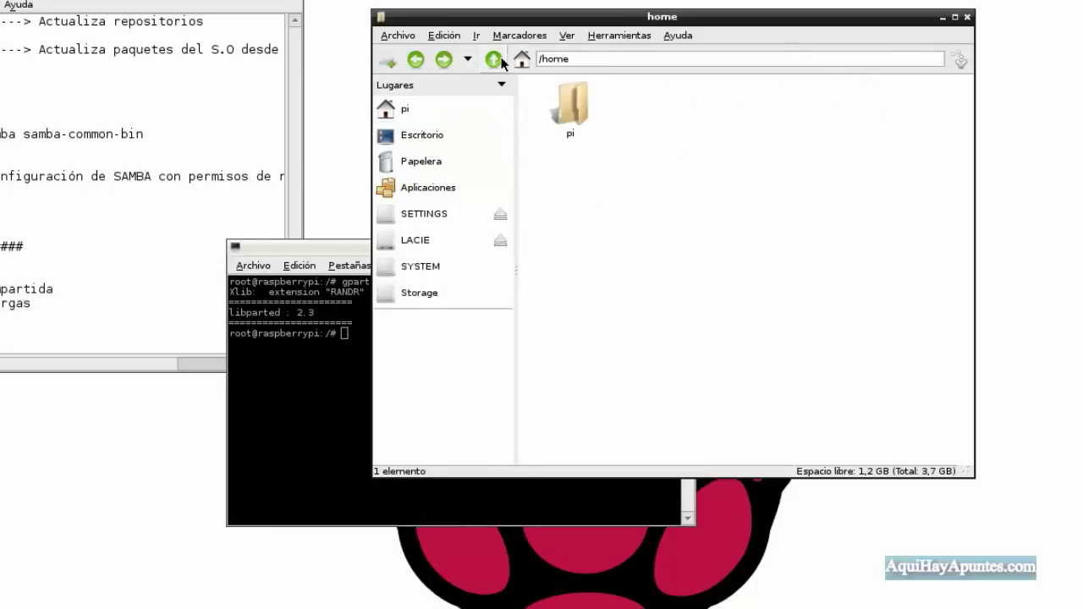
{"action": "left_click", "coordinate": [495, 61]}
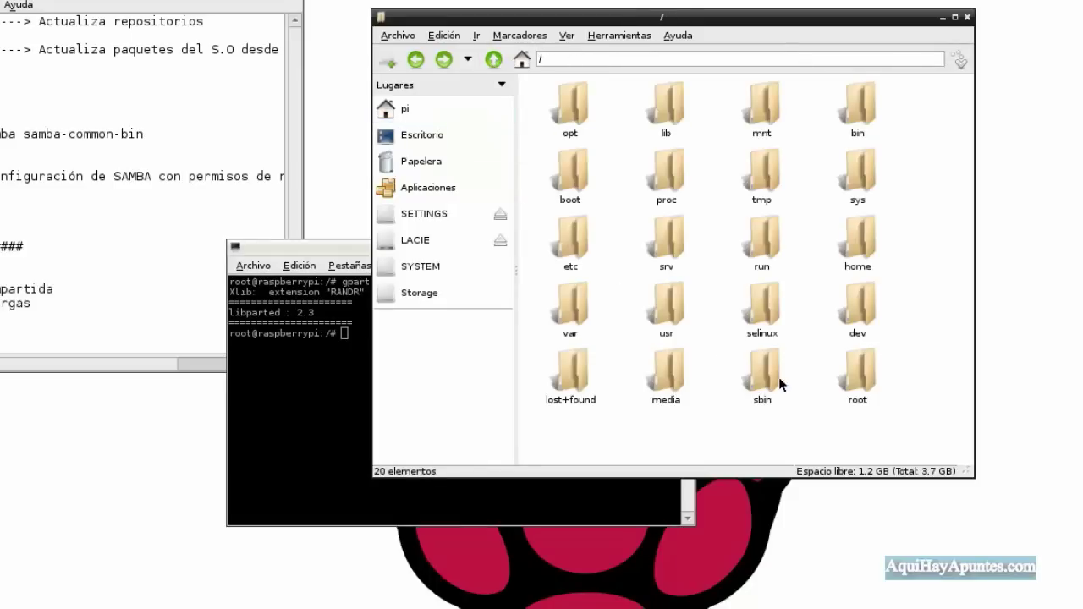
{"action": "double_click", "coordinate": [679, 370]}
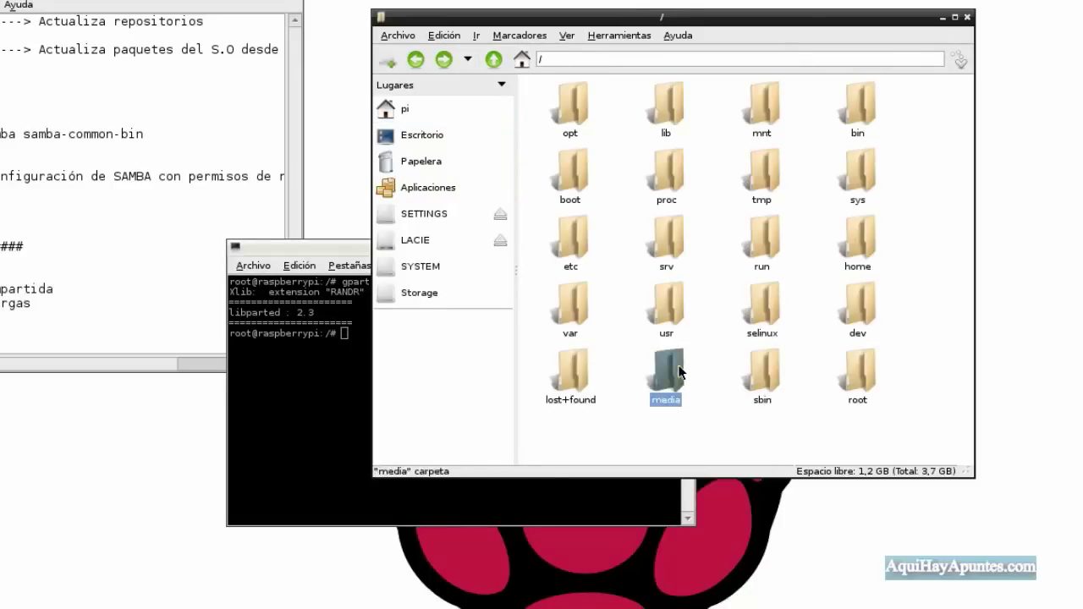
{"action": "double_click", "coordinate": [673, 108]}
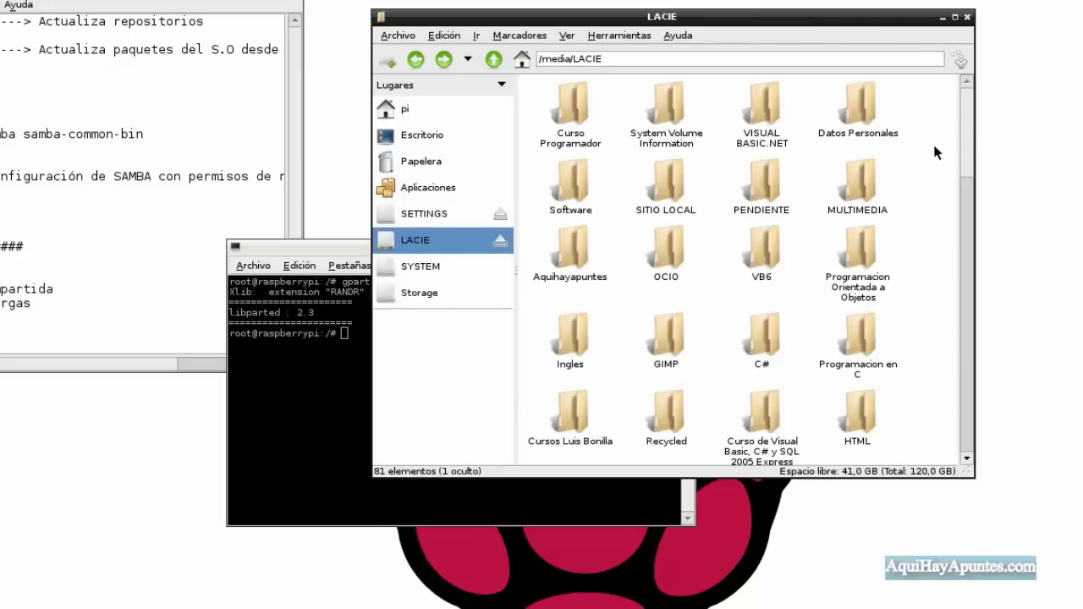
{"action": "left_click_drag", "start_coordinate": [970, 137], "coordinate": [965, 250]}
Check LACIE's permissions in Properties: owner pi with read-write access.
{"action": "left_click", "coordinate": [495, 61]}
{"action": "left_click", "coordinate": [673, 117]}
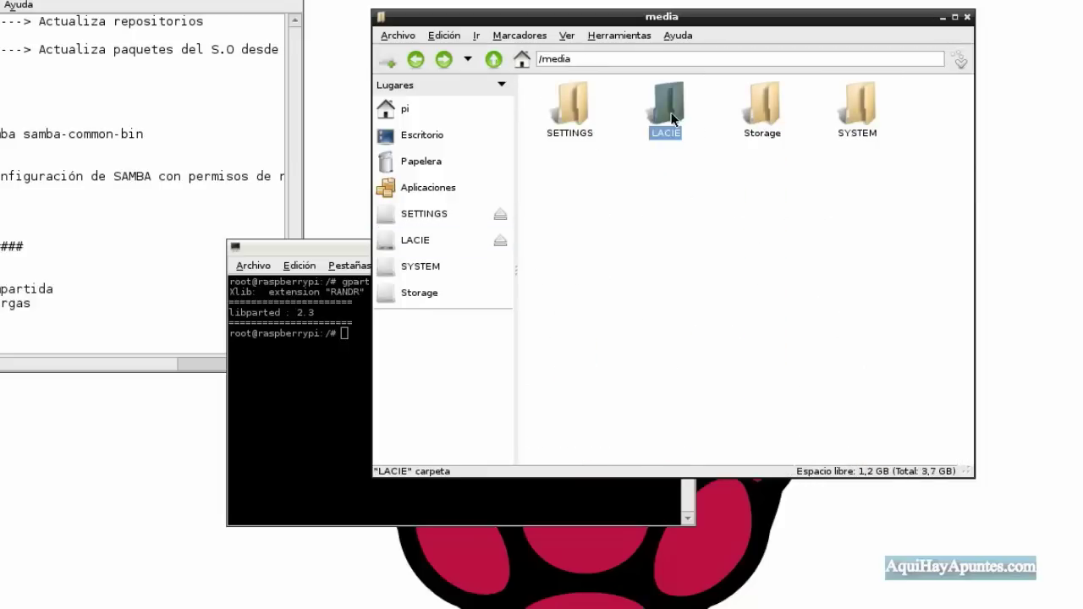
{"action": "right_click", "coordinate": [672, 117]}
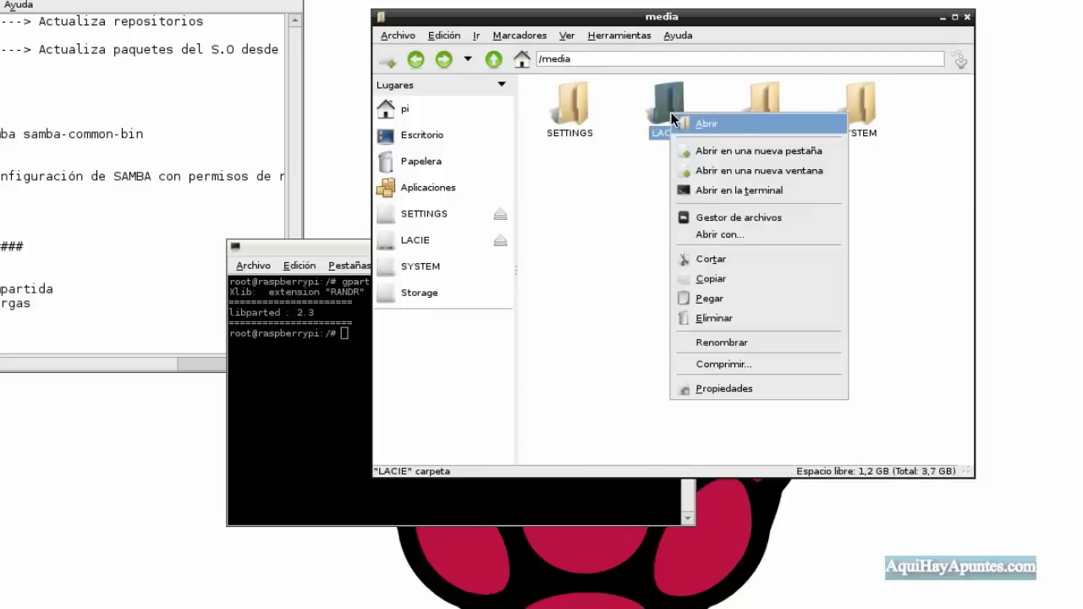
{"action": "left_click", "coordinate": [710, 385]}
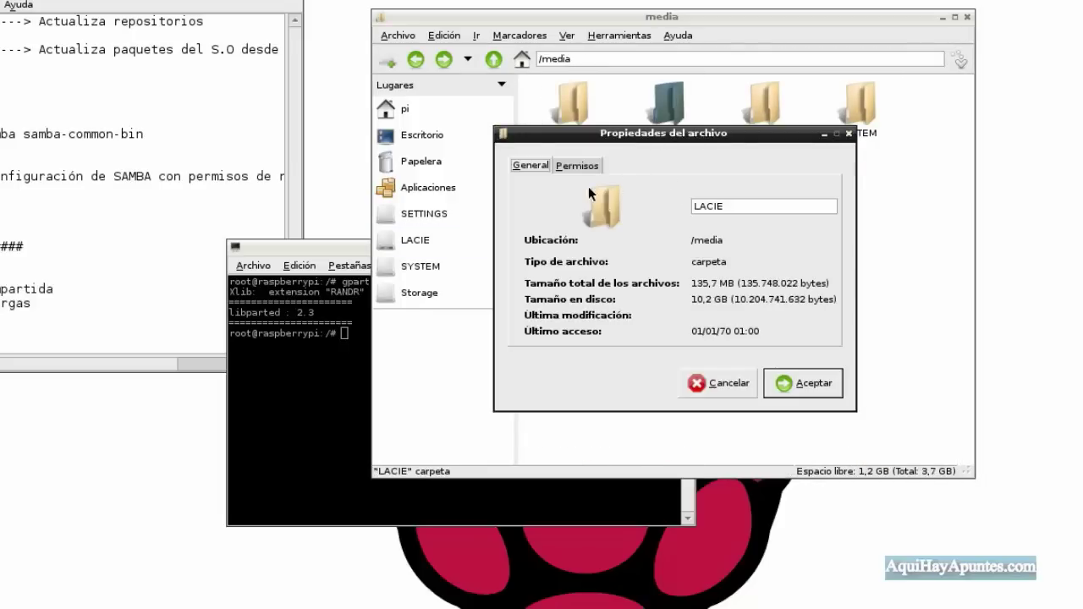
{"action": "left_click", "coordinate": [579, 166]}
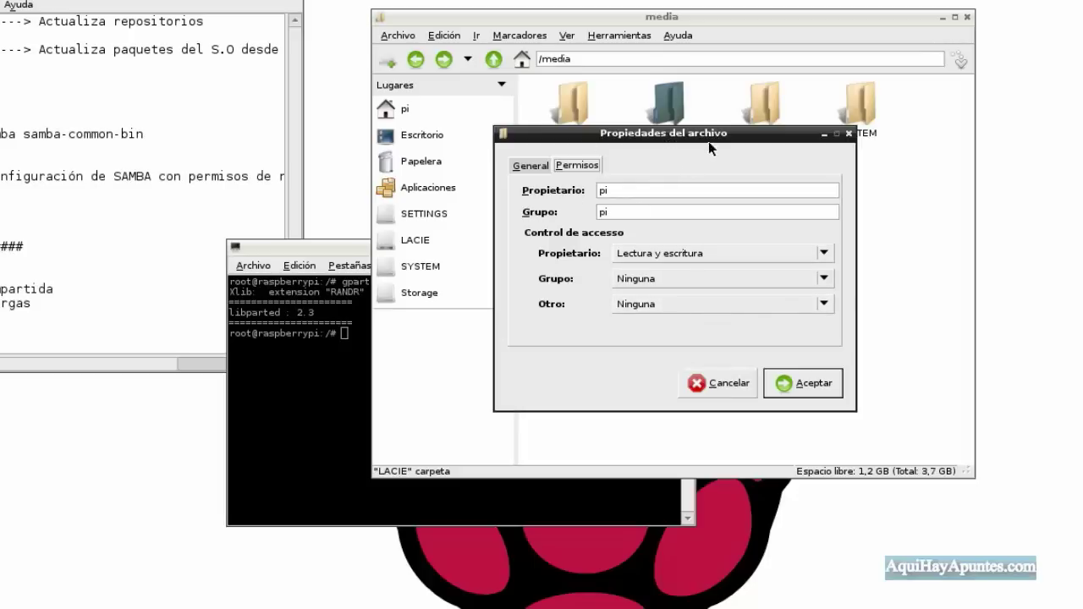
{"action": "left_click", "coordinate": [801, 385]}
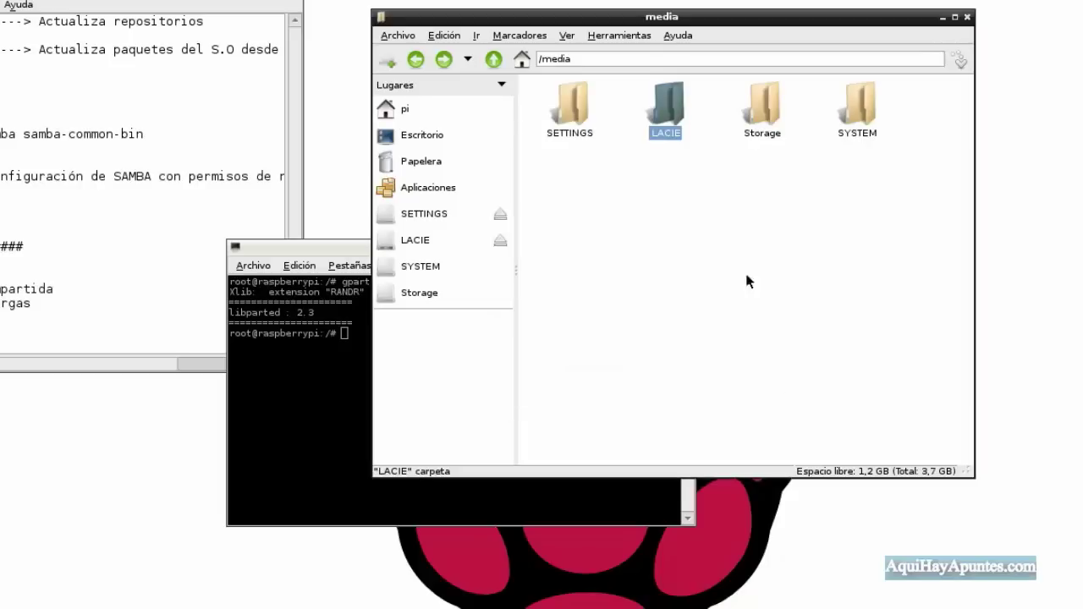
{"action": "left_click_drag", "start_coordinate": [713, 17], "coordinate": [712, 16]}
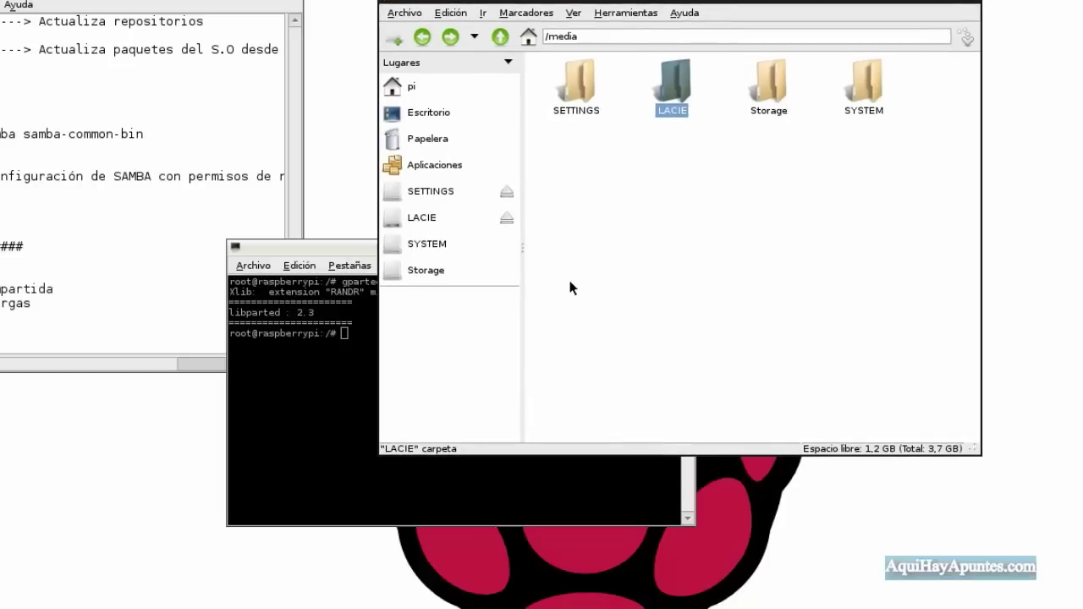
Copy the apt-get install samba samba-common-bin command from the notes.
{"action": "left_click_drag", "start_coordinate": [322, 251], "coordinate": [346, 241]}
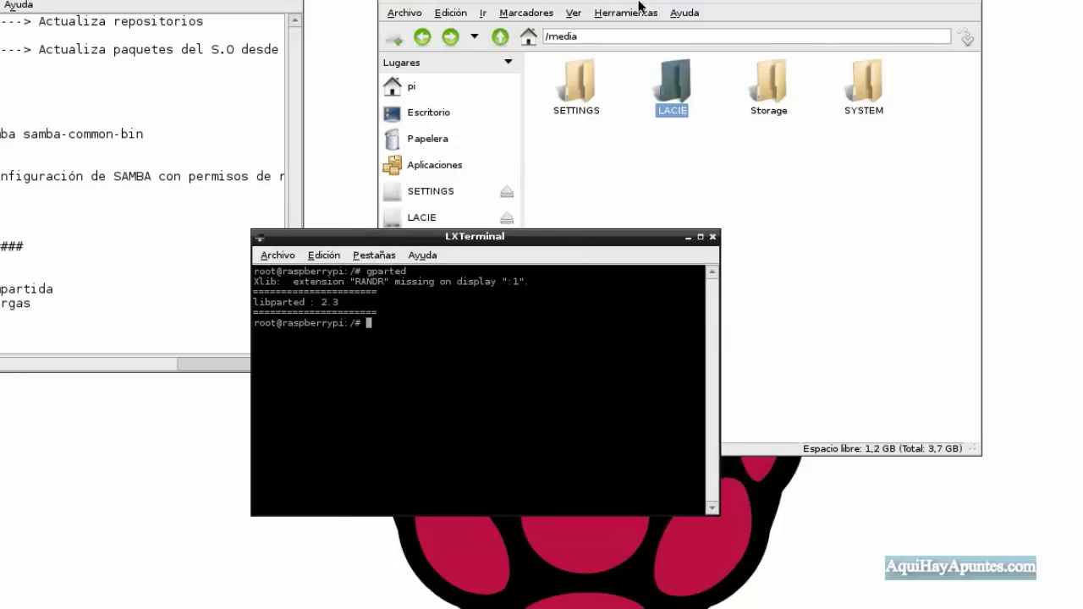
{"action": "left_click", "coordinate": [640, 4]}
{"action": "left_click", "coordinate": [623, 13]}
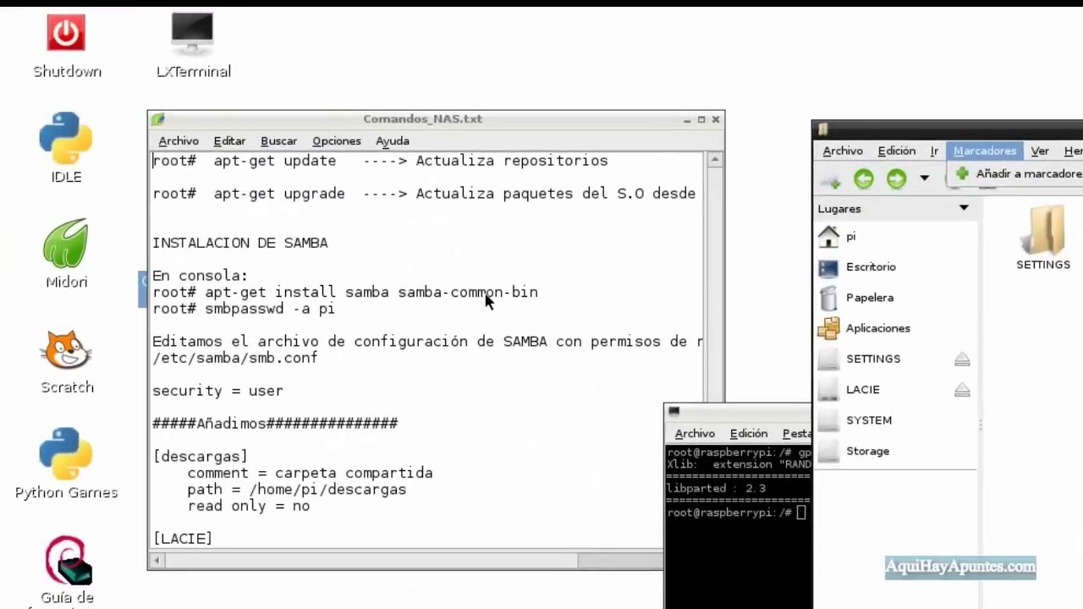
{"action": "left_click", "coordinate": [428, 243]}
{"action": "left_click_drag", "start_coordinate": [453, 245], "coordinate": [316, 247]}
{"action": "left_click_drag", "start_coordinate": [386, 299], "coordinate": [222, 293]}
{"action": "key", "text": "ctrl+c"}
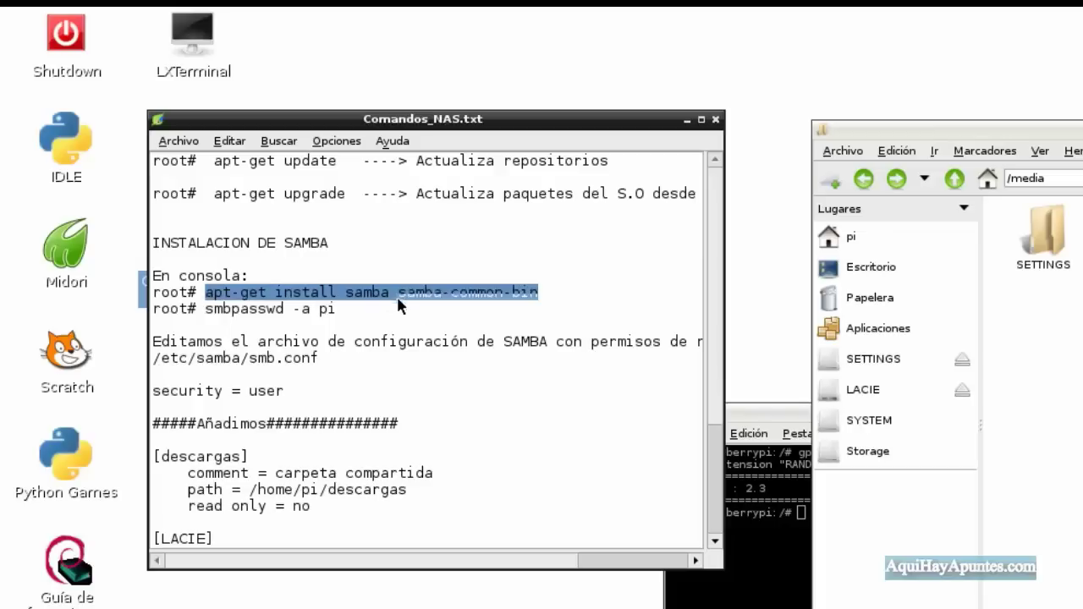
{"action": "right_click", "coordinate": [397, 294]}
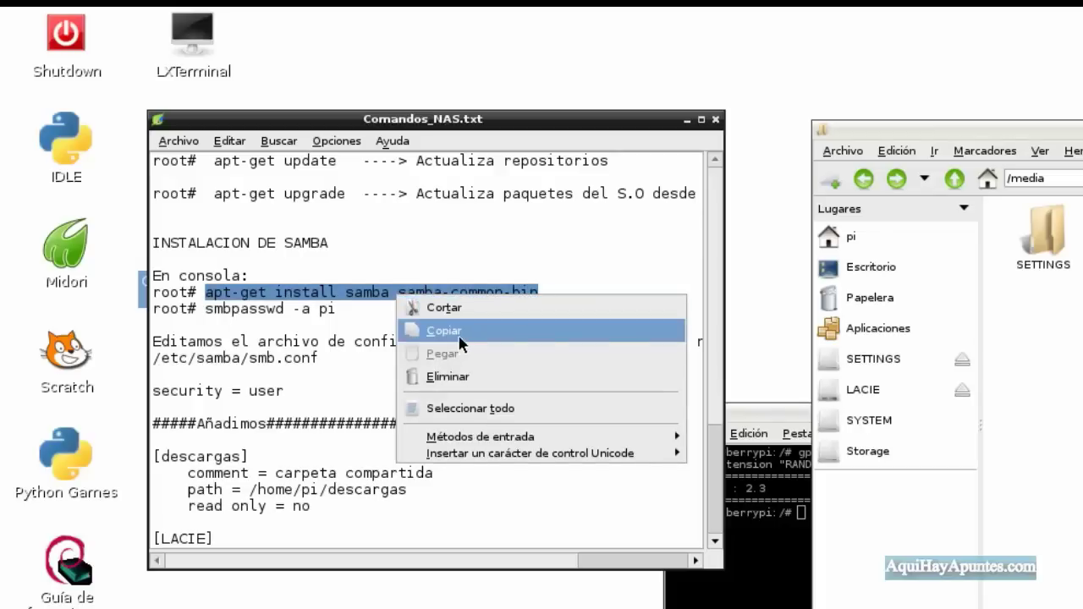
{"action": "left_click", "coordinate": [448, 332]}
Set the LXTerminal font to Monospace size 17.
{"action": "left_click", "coordinate": [763, 403]}
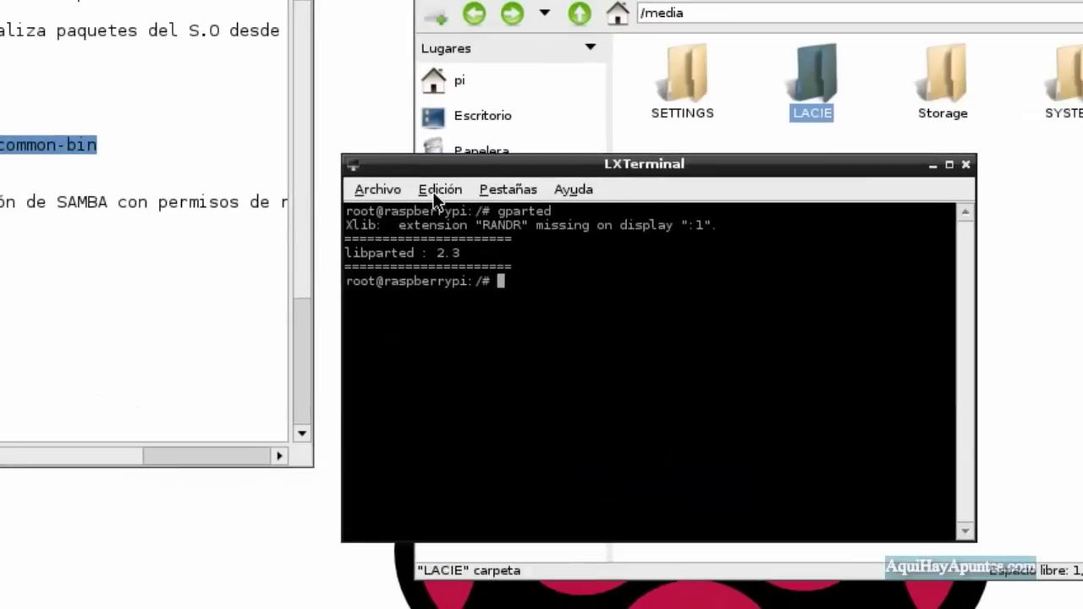
{"action": "left_click", "coordinate": [436, 190]}
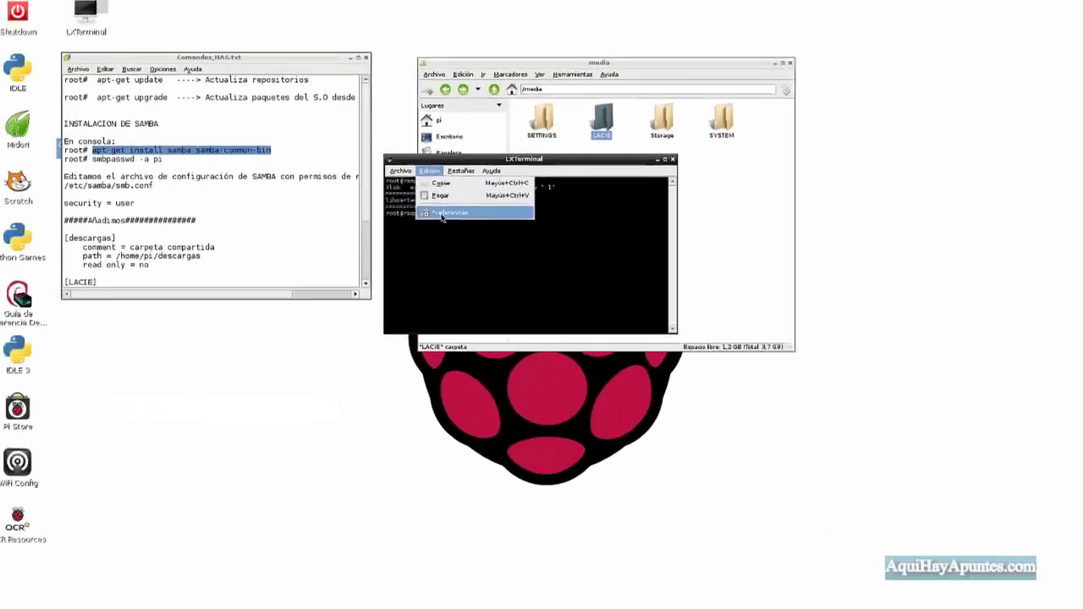
{"action": "left_click", "coordinate": [453, 278]}
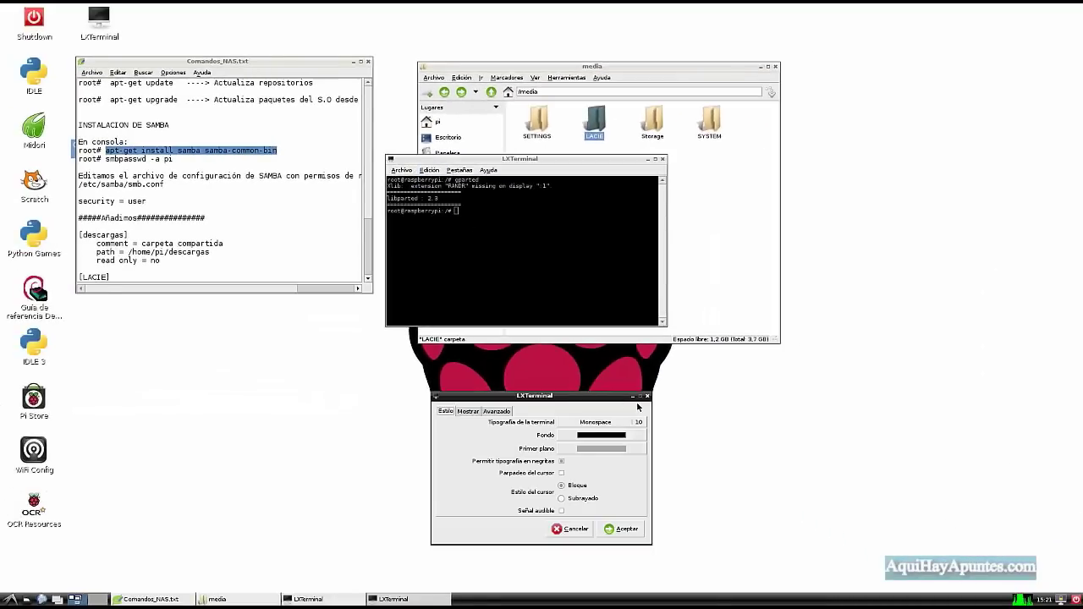
{"action": "left_click", "coordinate": [642, 422]}
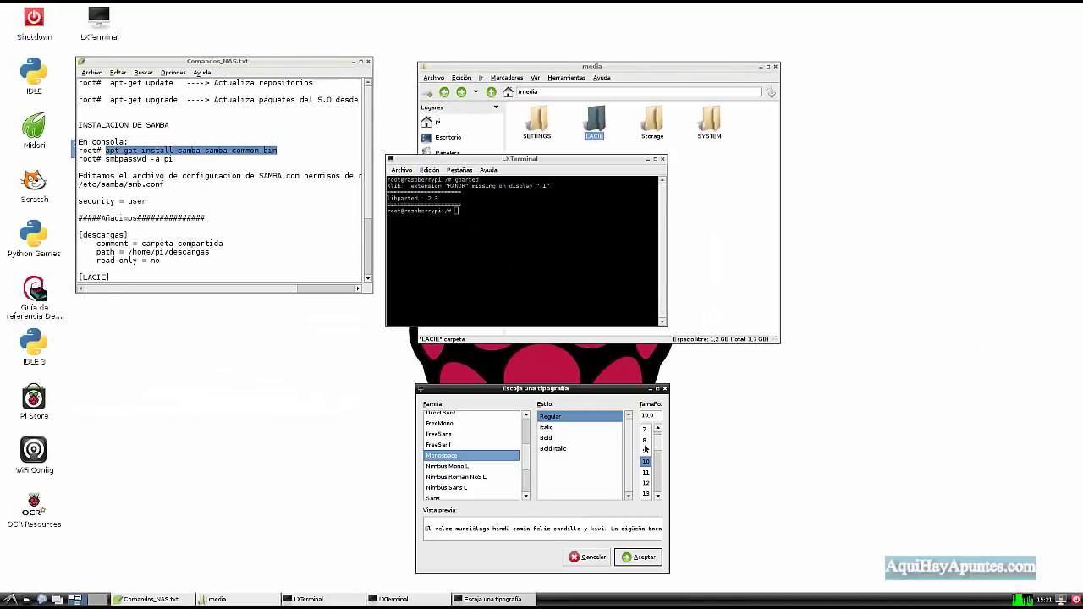
{"action": "scroll", "coordinate": [661, 457], "scroll_direction": "down", "scroll_amount": 3}
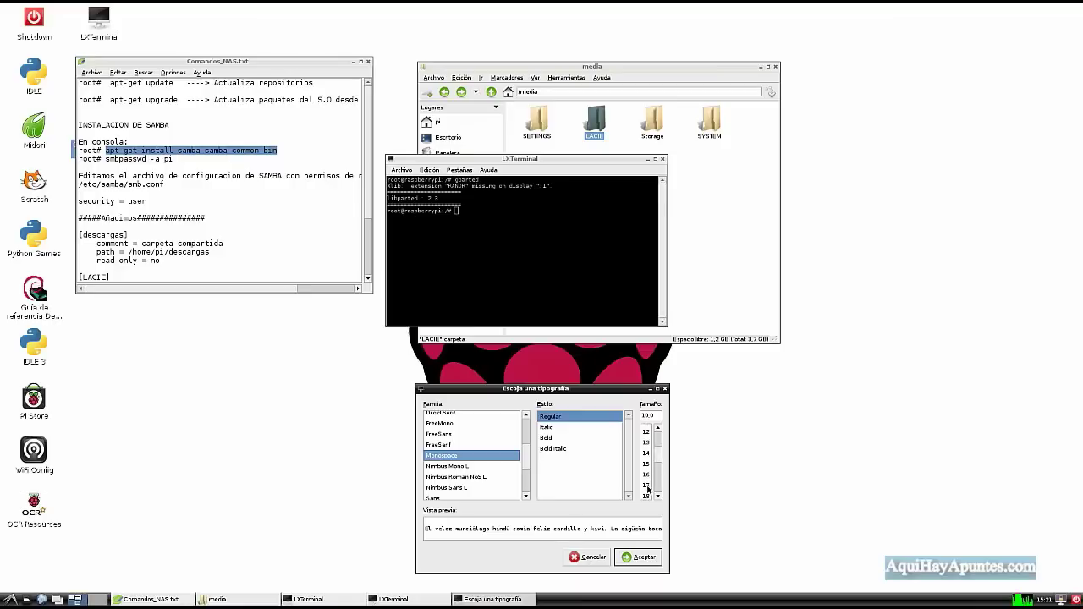
{"action": "left_click", "coordinate": [647, 485]}
{"action": "left_click", "coordinate": [645, 557]}
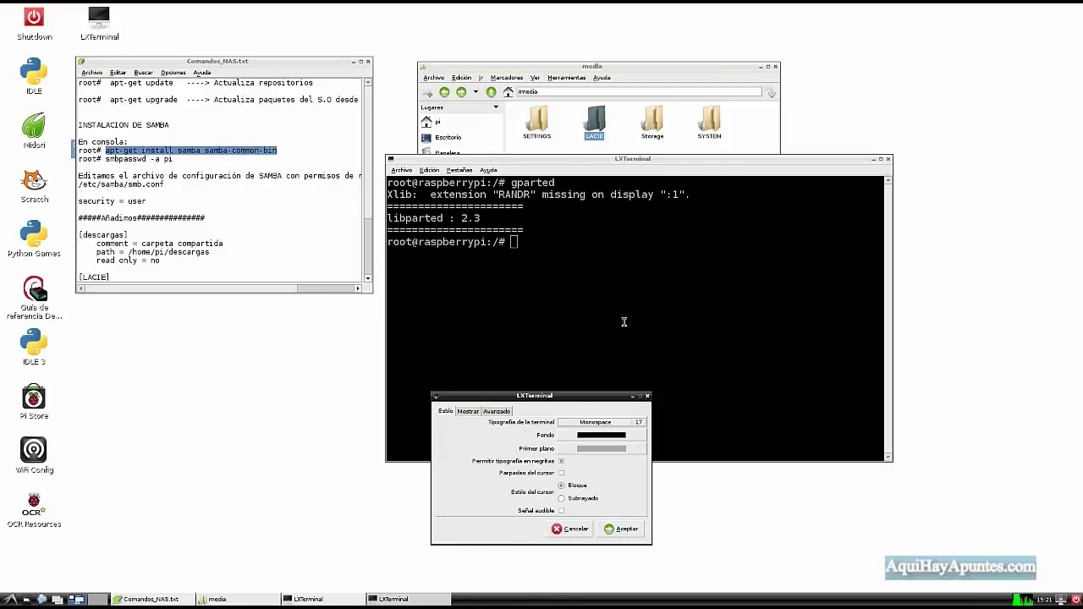
{"action": "left_click", "coordinate": [648, 397]}
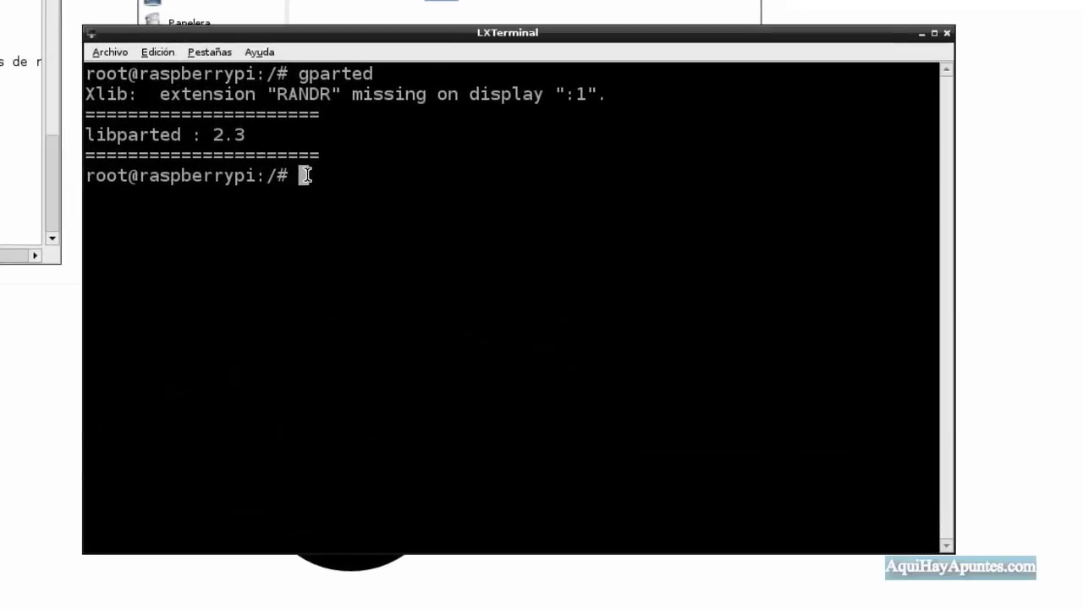
Paste and run the samba install command; both packages are already newest.
{"action": "right_click", "coordinate": [306, 175]}
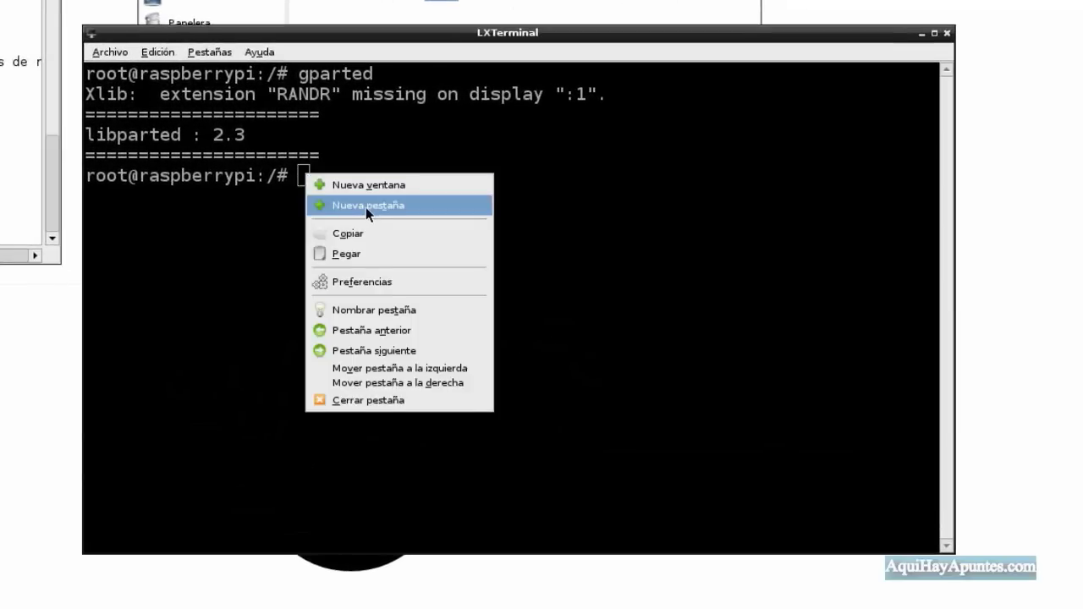
{"action": "left_click", "coordinate": [374, 256]}
{"action": "key", "text": "Return"}
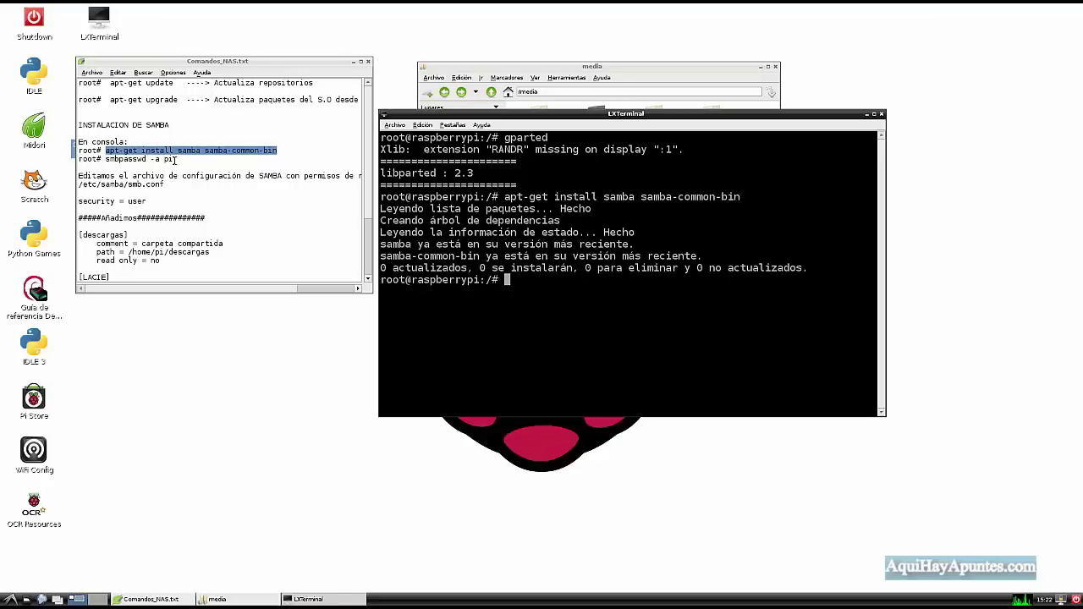
Copy the smbpasswd -a pi command from the notes.
{"action": "left_click_drag", "start_coordinate": [174, 159], "coordinate": [107, 159]}
{"action": "key", "text": "ctrl+c"}
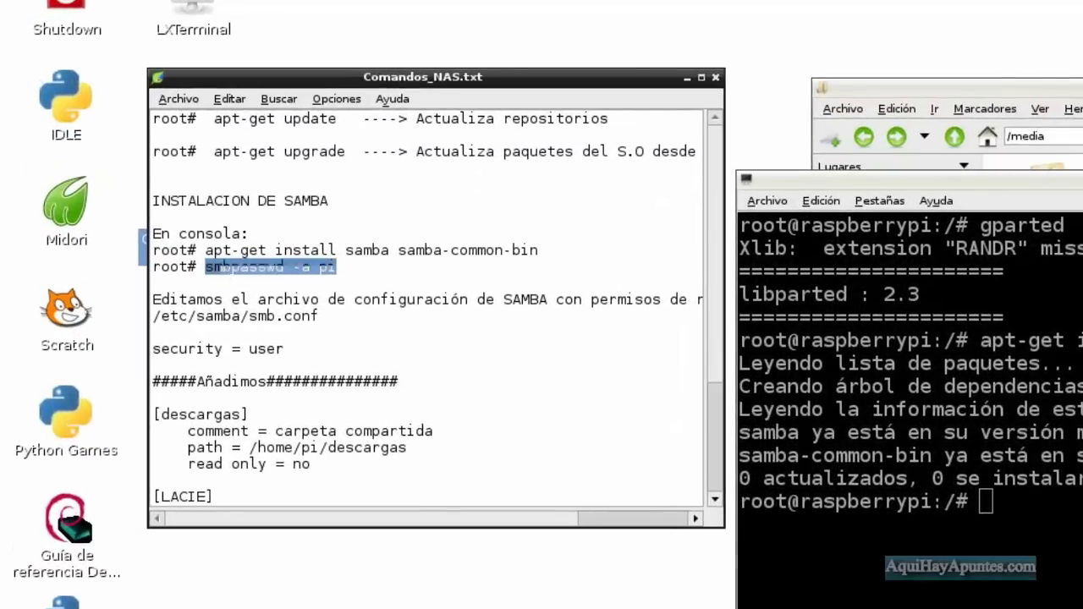
{"action": "right_click", "coordinate": [216, 270]}
{"action": "left_click", "coordinate": [300, 301]}
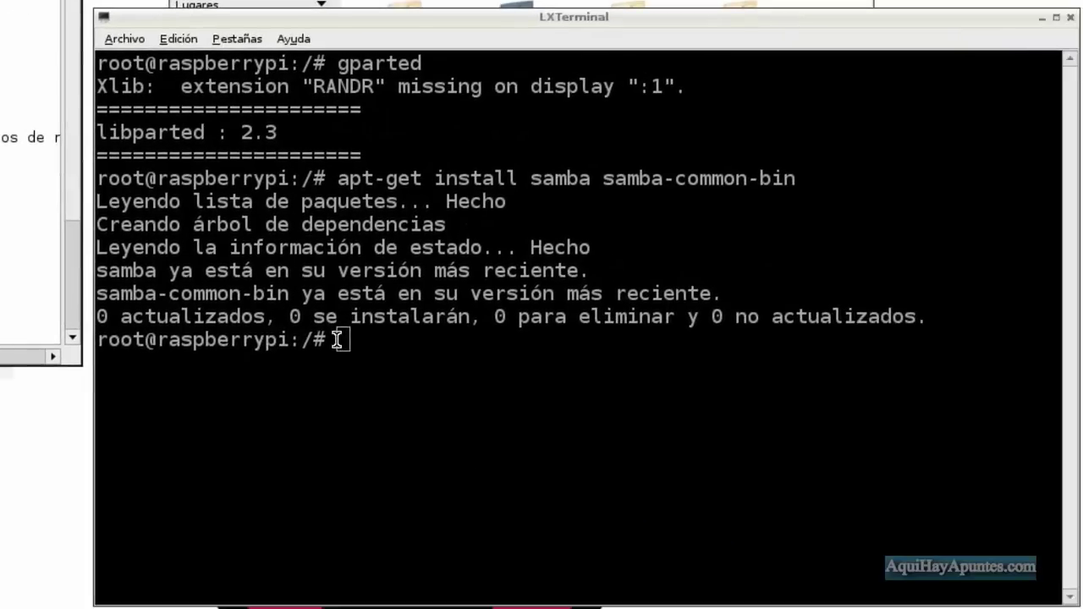
{"action": "right_click", "coordinate": [853, 469]}
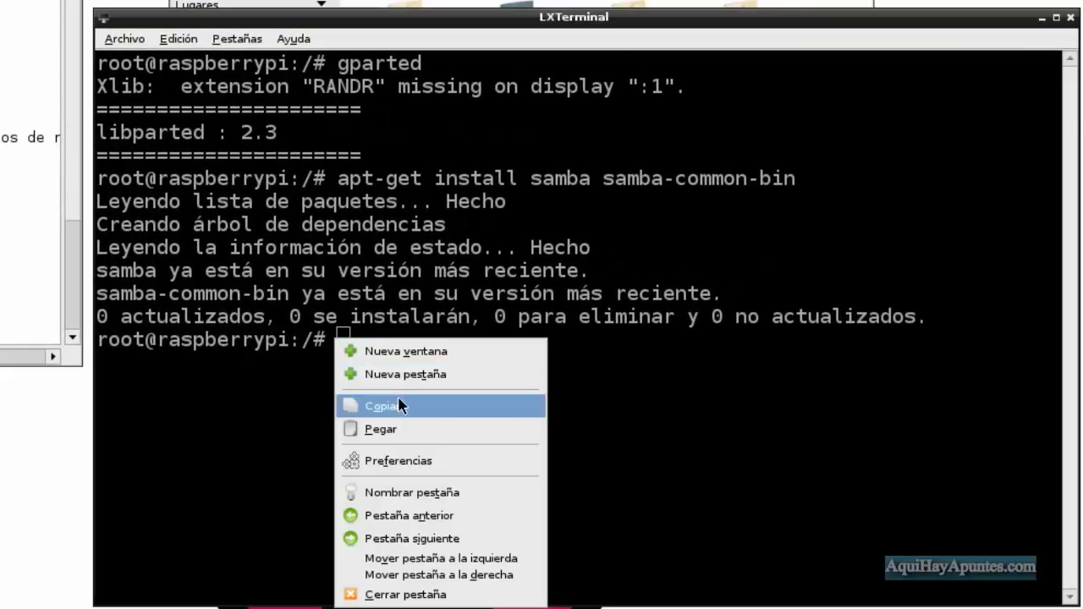
Paste and run smbpasswd -a pi, entering and confirming the new SMB password.
{"action": "left_click", "coordinate": [404, 430]}
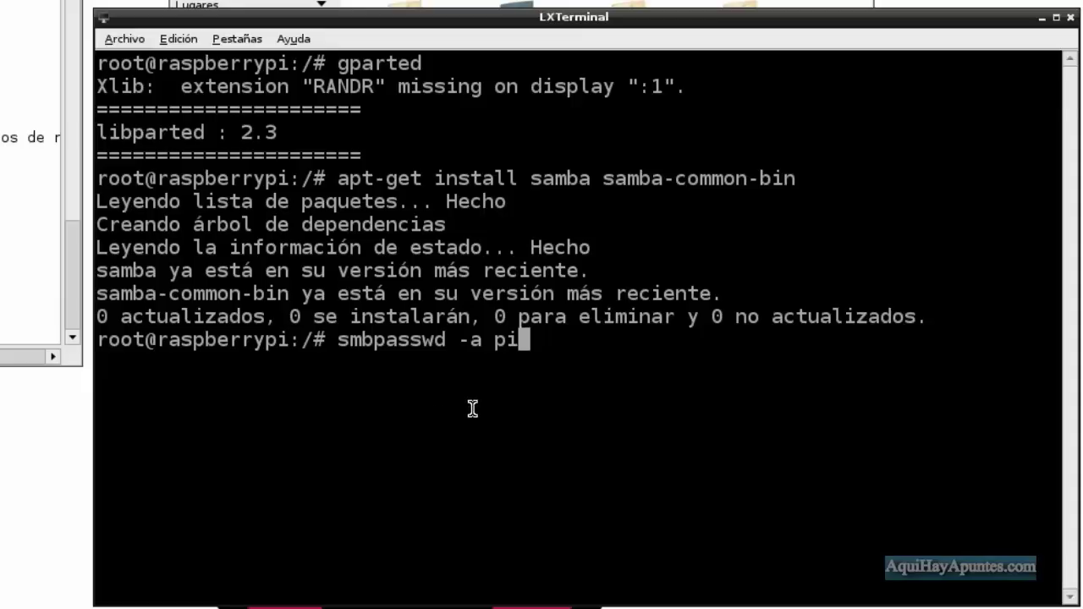
{"action": "key", "text": "Return"}
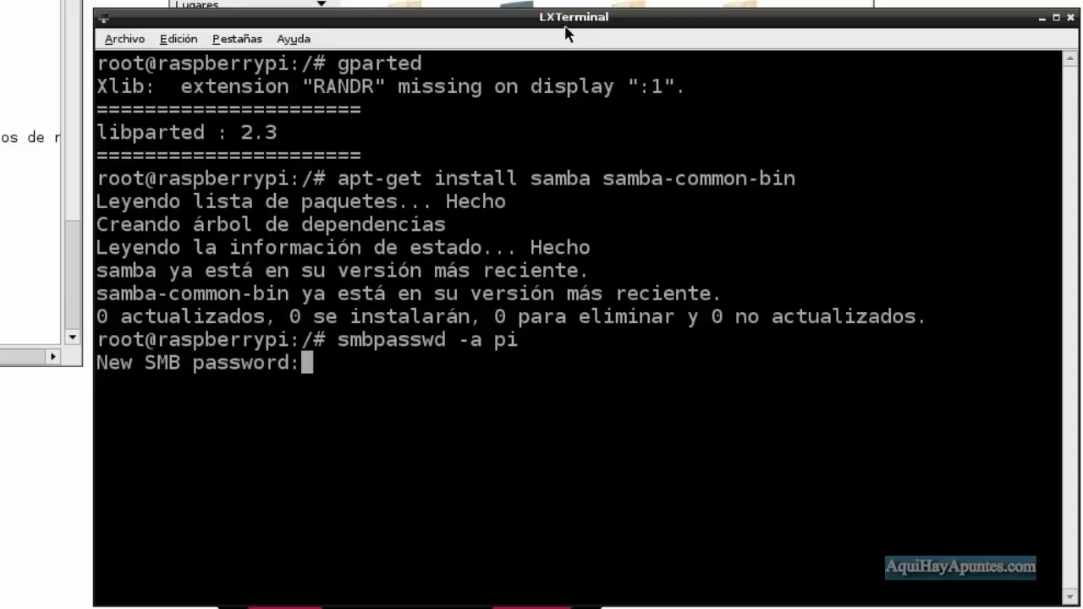
{"action": "left_click_drag", "start_coordinate": [565, 18], "coordinate": [573, 0]}
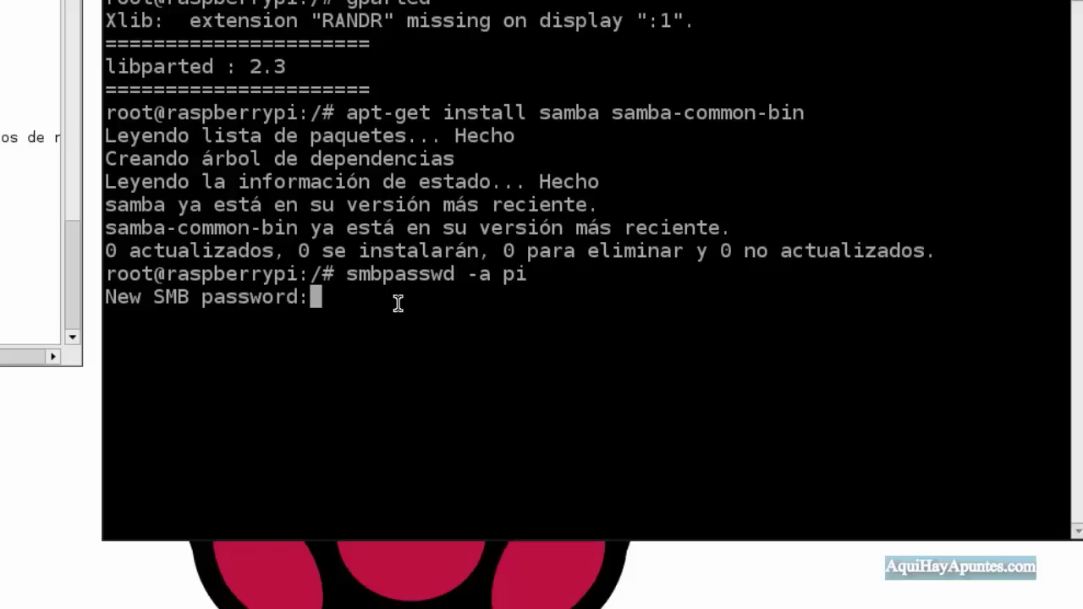
{"action": "key", "text": "Return"}
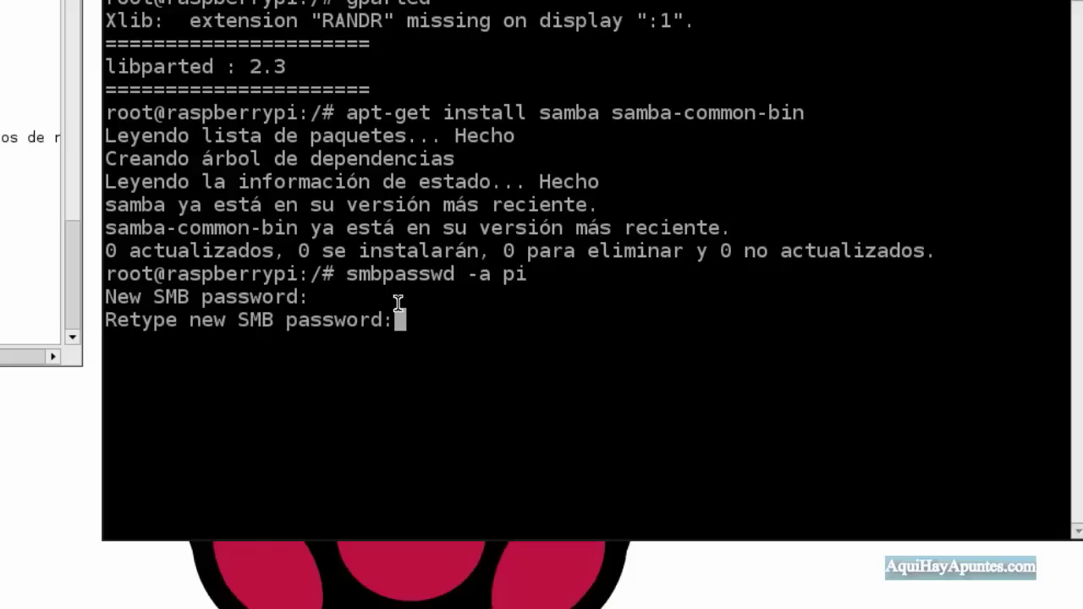
{"action": "key", "text": "Return"}
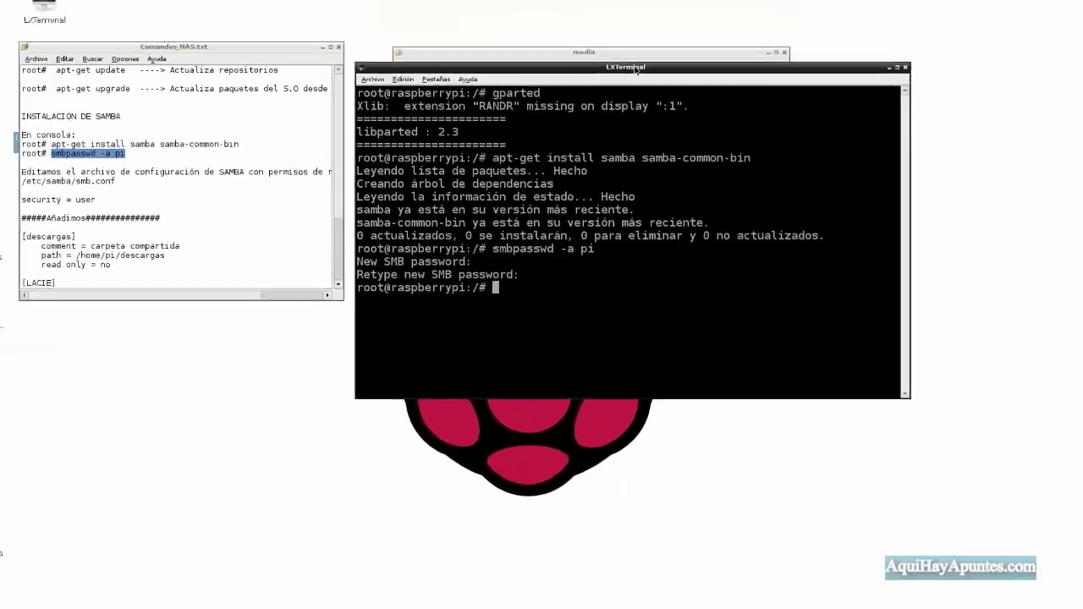
{"action": "mouse_move", "coordinate": [612, 12]}
{"action": "left_mouse_down"}
{"action": "mouse_move", "coordinate": [544, 152]}
{"action": "mouse_move", "coordinate": [222, 308]}
{"action": "mouse_move", "coordinate": [277, 318]}
{"action": "left_mouse_up"}
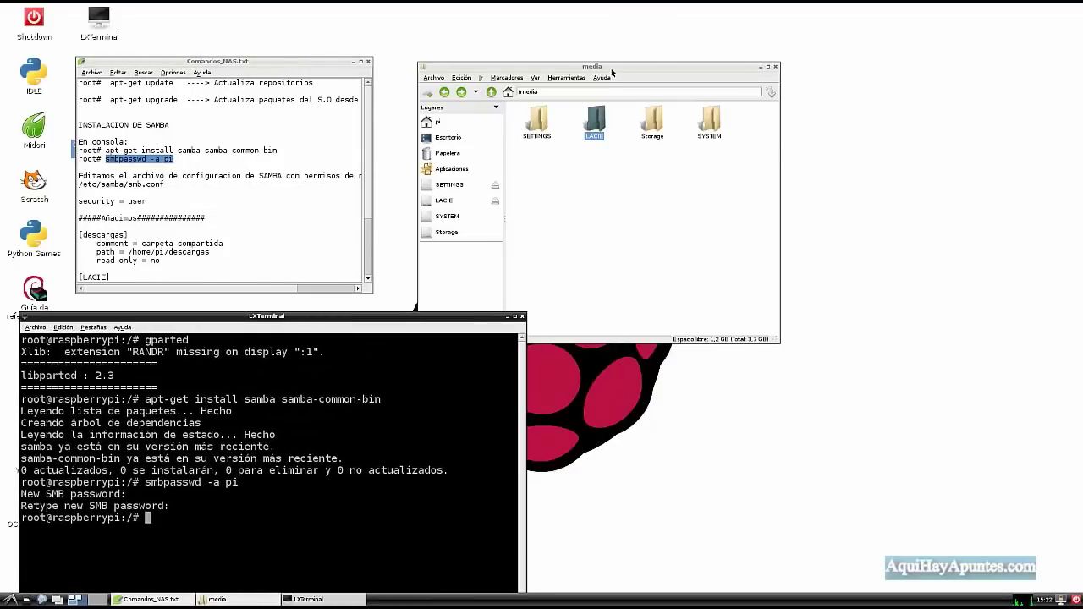
Browse from / through etc to samba and open smb.conf in Leafpad.
{"action": "left_click_drag", "start_coordinate": [612, 69], "coordinate": [624, 66]}
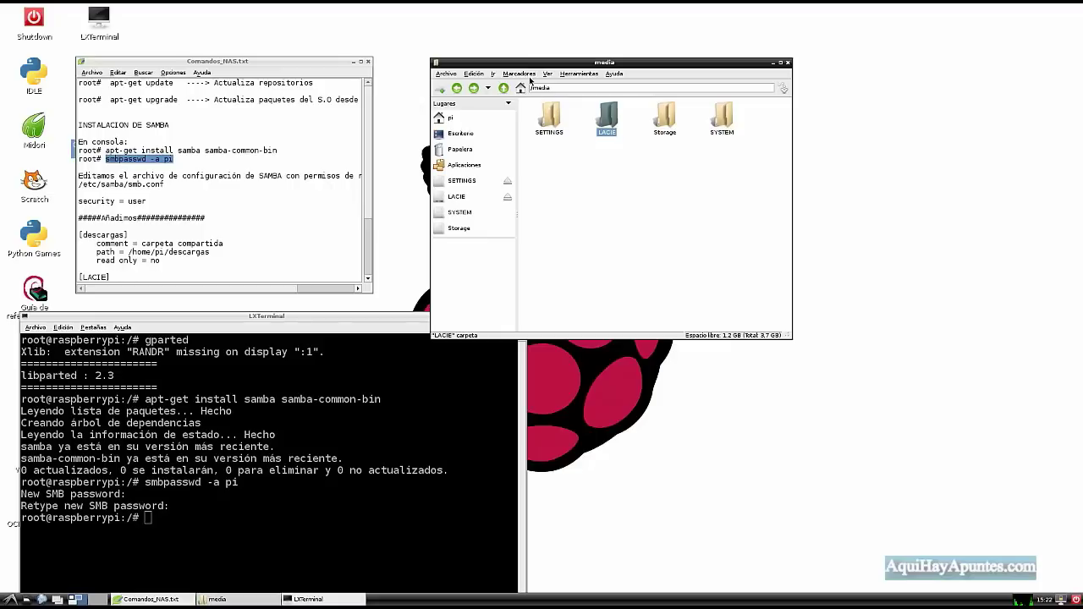
{"action": "left_click", "coordinate": [579, 74]}
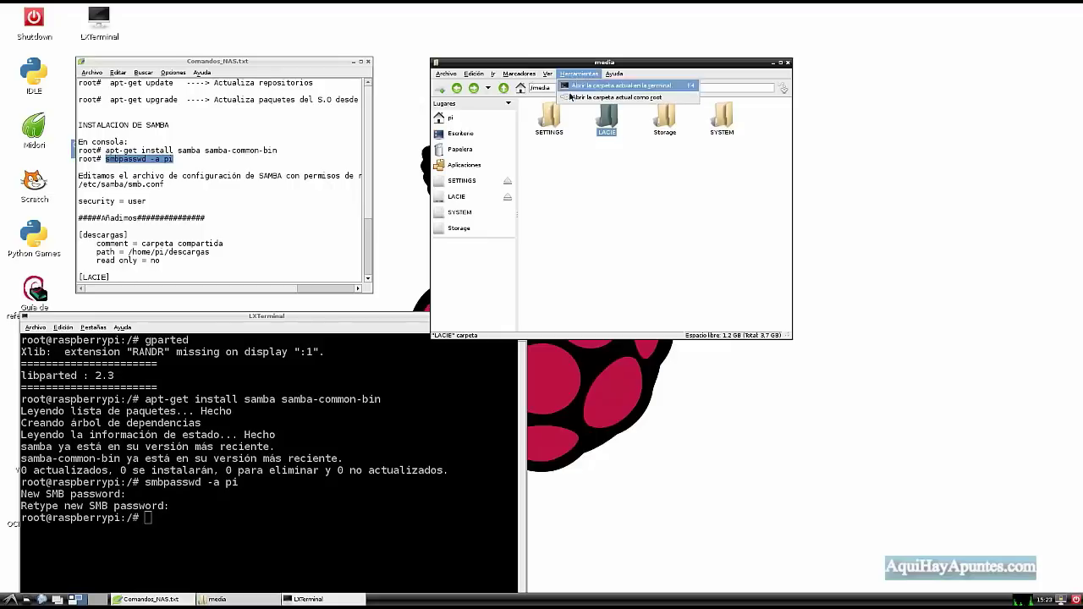
{"action": "left_click", "coordinate": [582, 99]}
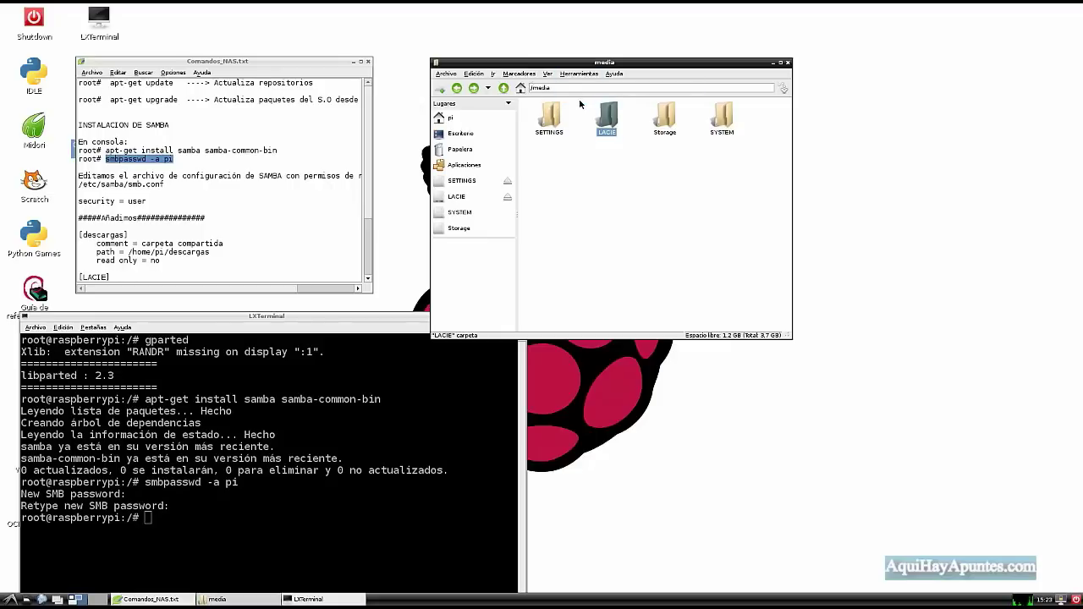
{"action": "left_click_drag", "start_coordinate": [257, 26], "coordinate": [603, 66]}
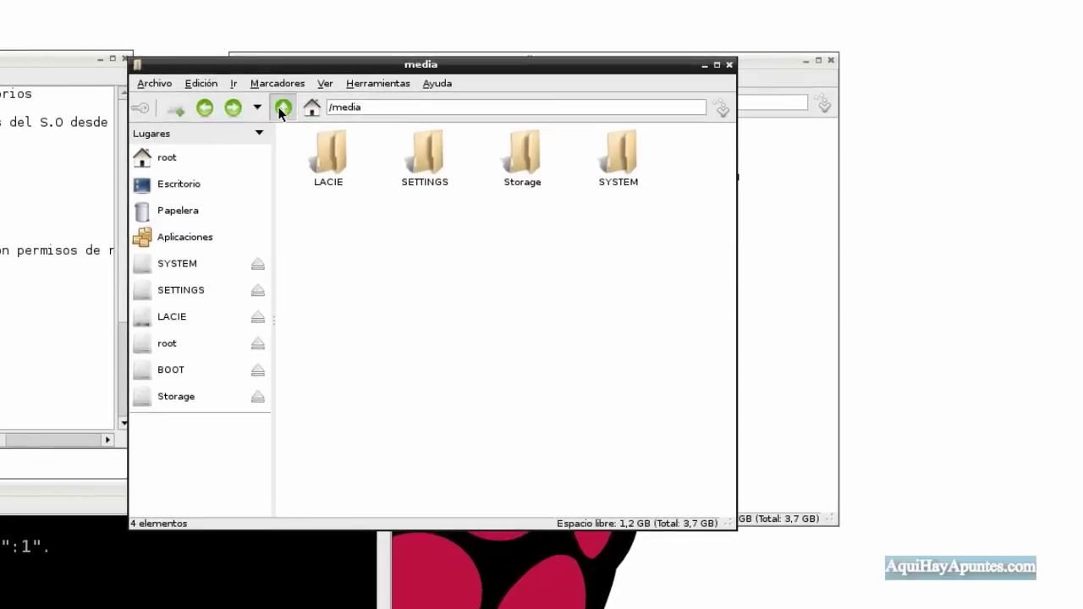
{"action": "left_click", "coordinate": [283, 108]}
{"action": "double_click", "coordinate": [621, 160]}
{"action": "left_click_drag", "start_coordinate": [727, 174], "coordinate": [693, 288]}
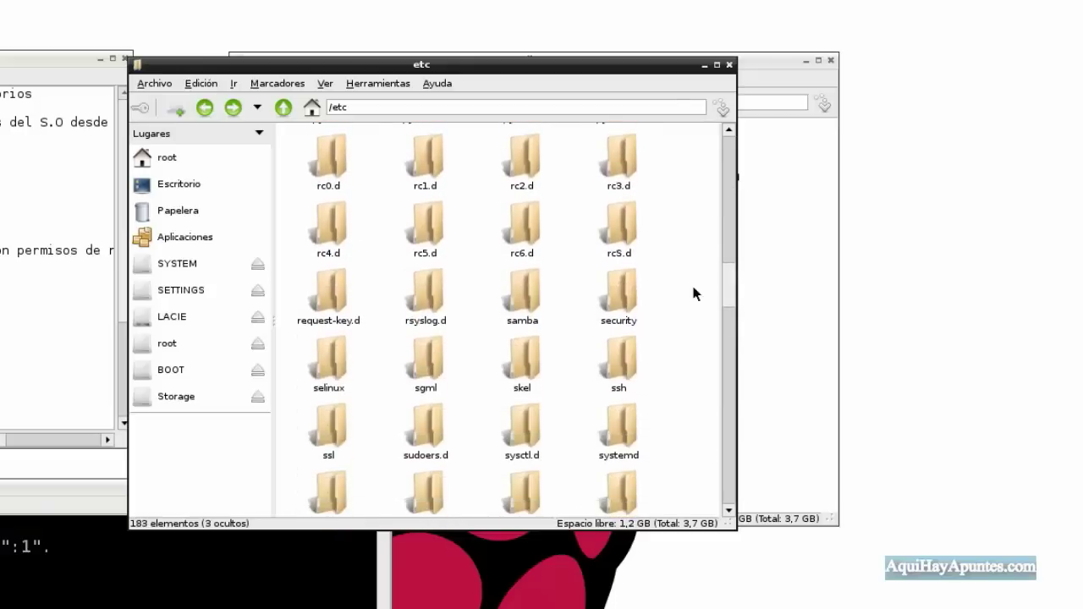
{"action": "double_click", "coordinate": [523, 285]}
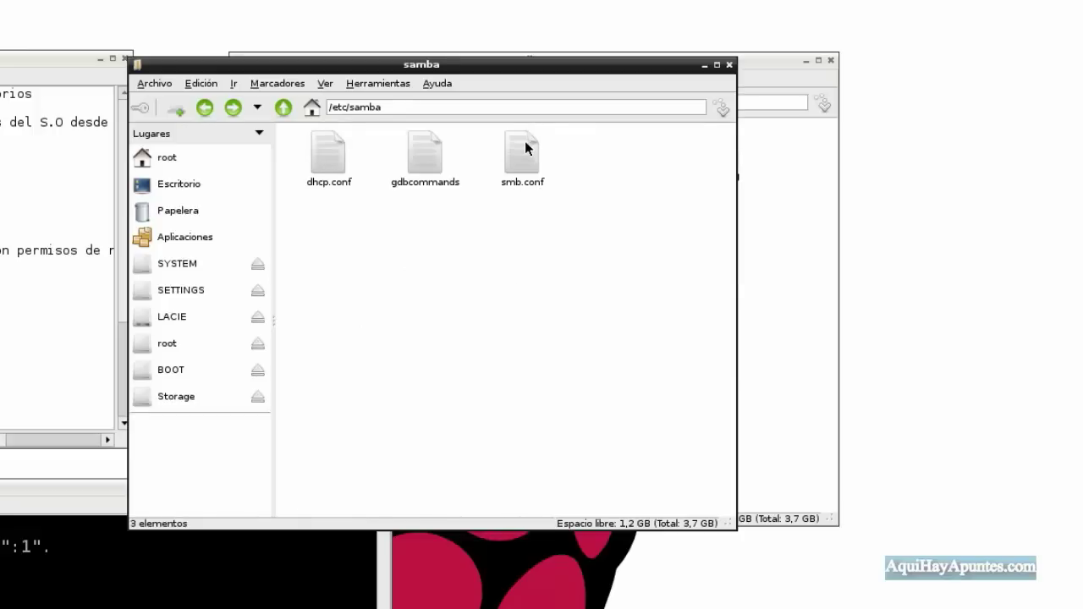
{"action": "left_click", "coordinate": [523, 153]}
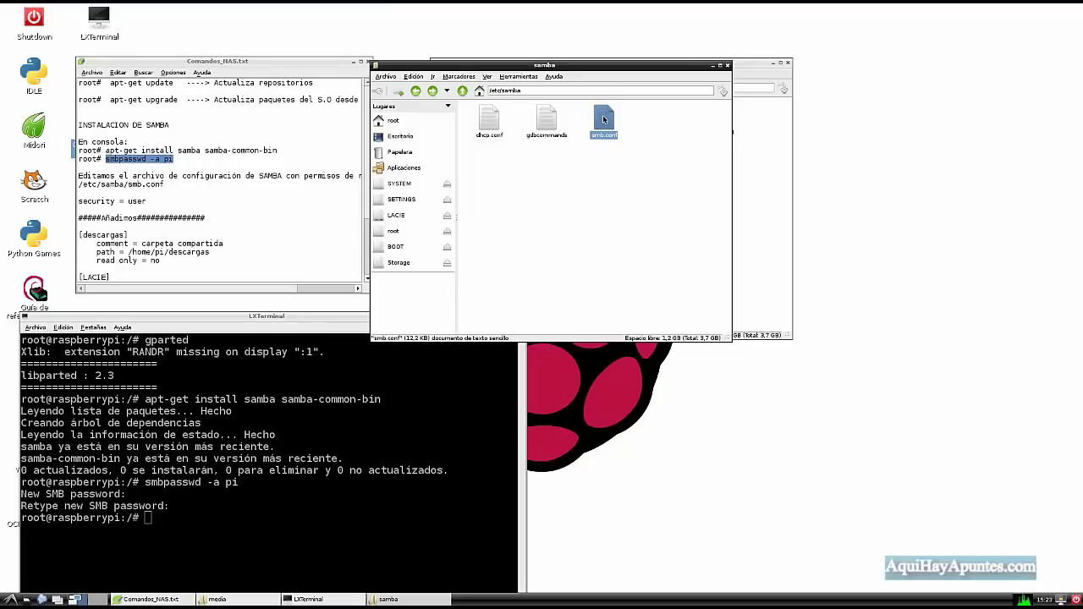
{"action": "double_click", "coordinate": [603, 120]}
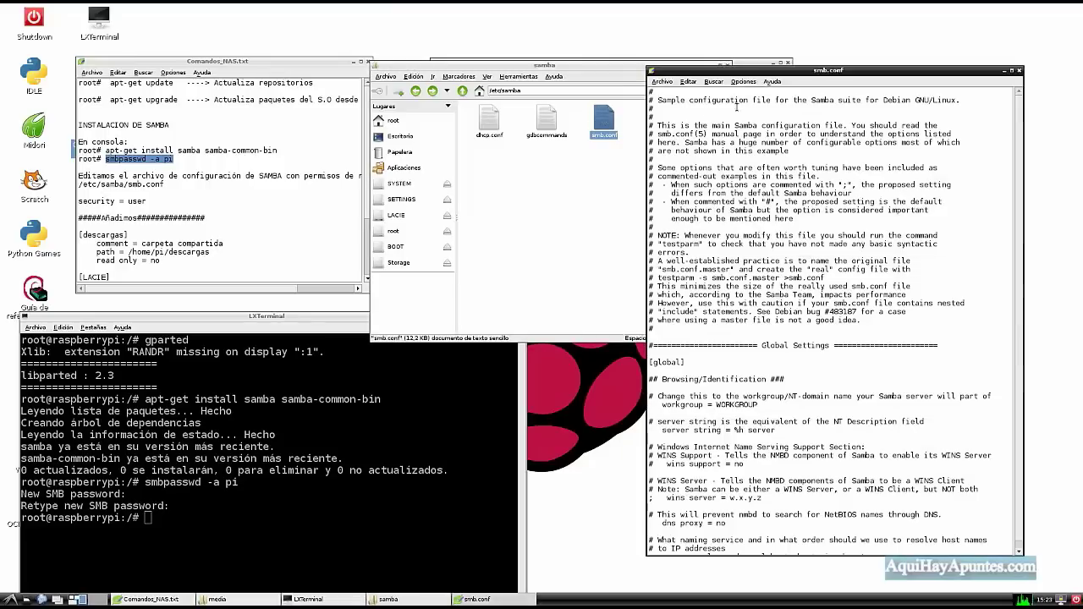
Uncomment 'security = user' in smb.conf's Authentication section, then scroll to the file's end.
{"action": "left_click_drag", "start_coordinate": [771, 73], "coordinate": [554, 47]}
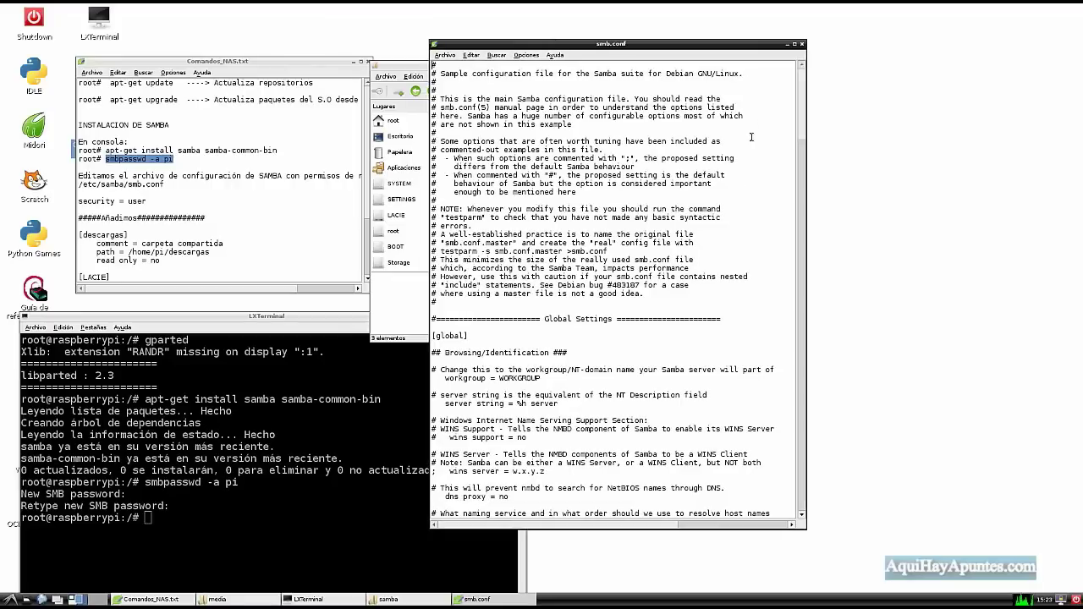
{"action": "left_click_drag", "start_coordinate": [802, 101], "coordinate": [795, 215]}
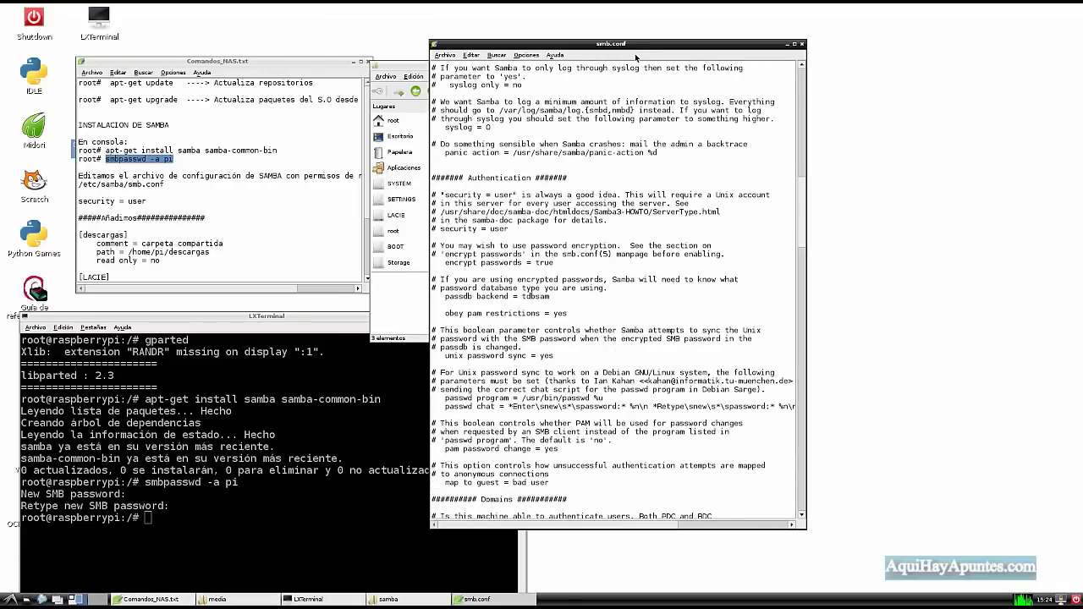
{"action": "left_click_drag", "start_coordinate": [636, 47], "coordinate": [641, 34]}
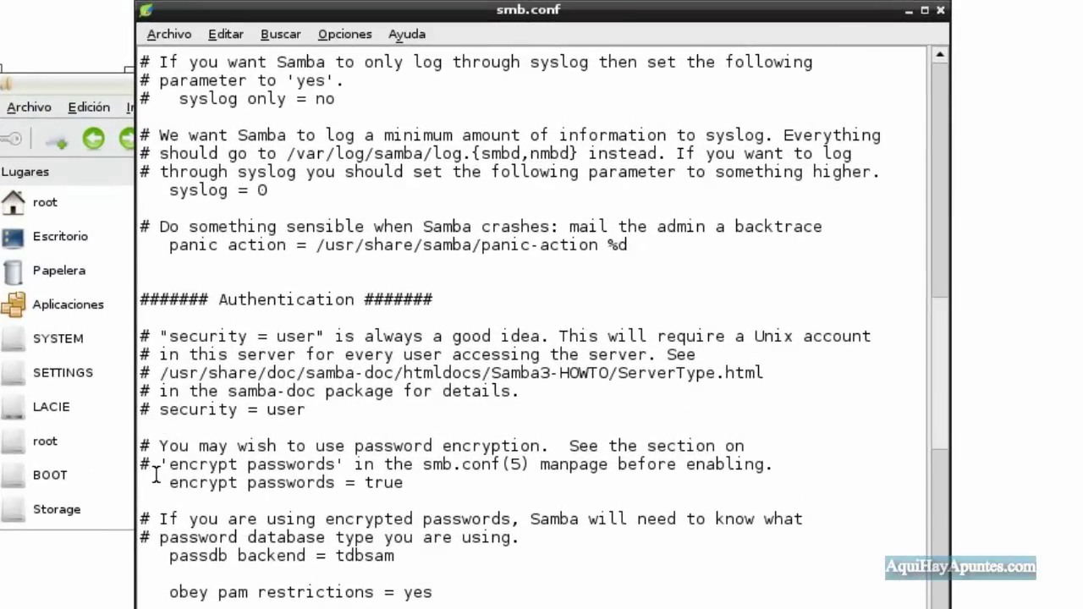
{"action": "key", "text": "BackSpace"}
{"action": "key", "text": "BackSpace"}
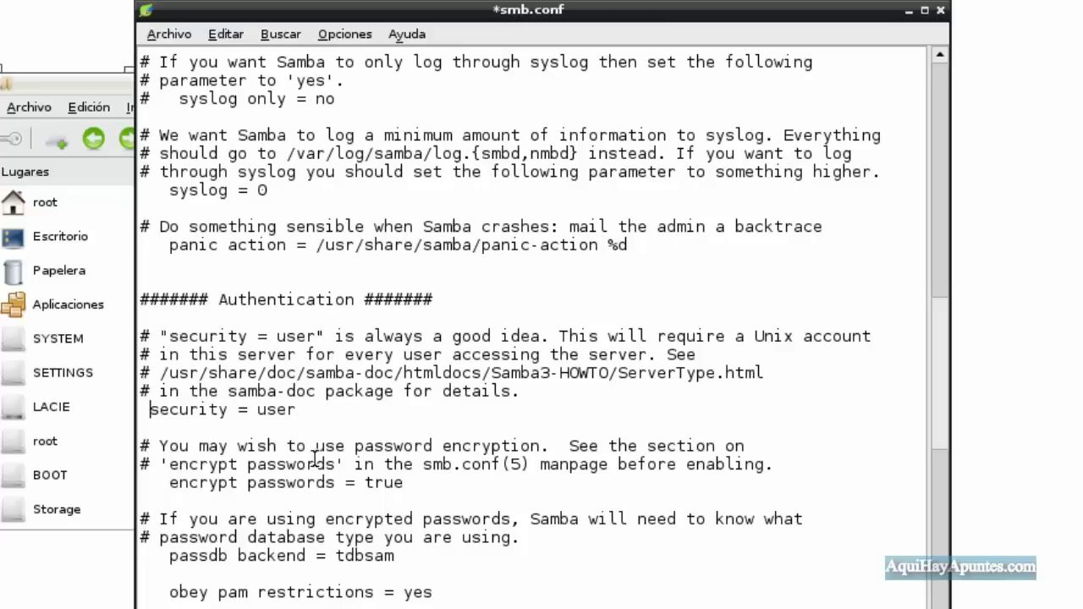
{"action": "scroll", "coordinate": [359, 445], "scroll_direction": "down", "scroll_amount": 6}
{"action": "scroll", "coordinate": [388, 441], "scroll_direction": "down", "scroll_amount": 2}
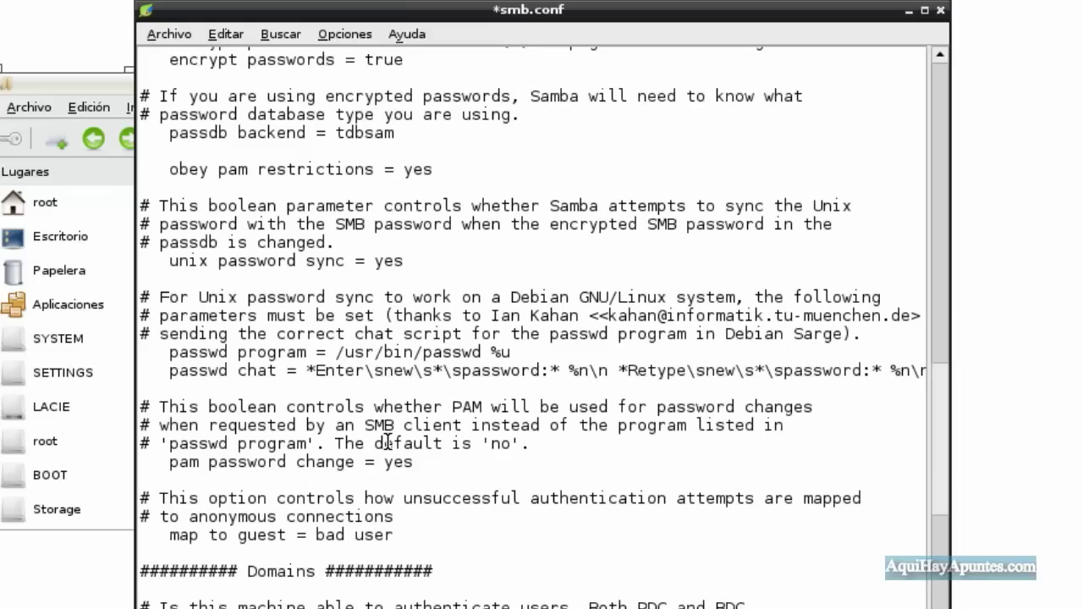
{"action": "scroll", "coordinate": [385, 442], "scroll_direction": "down", "scroll_amount": 18}
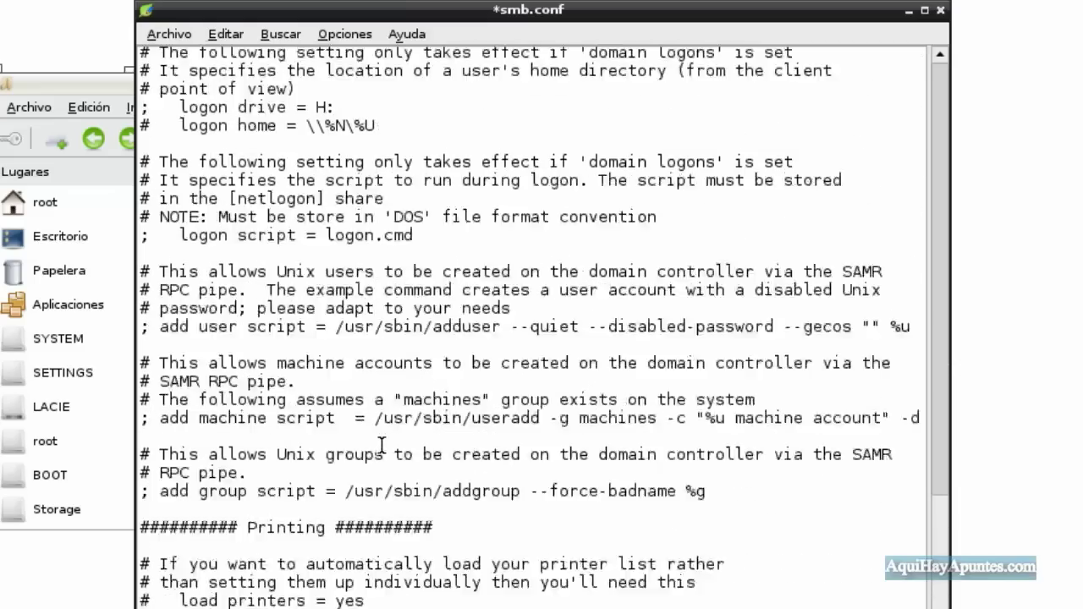
{"action": "scroll", "coordinate": [394, 425], "scroll_direction": "down", "scroll_amount": 20}
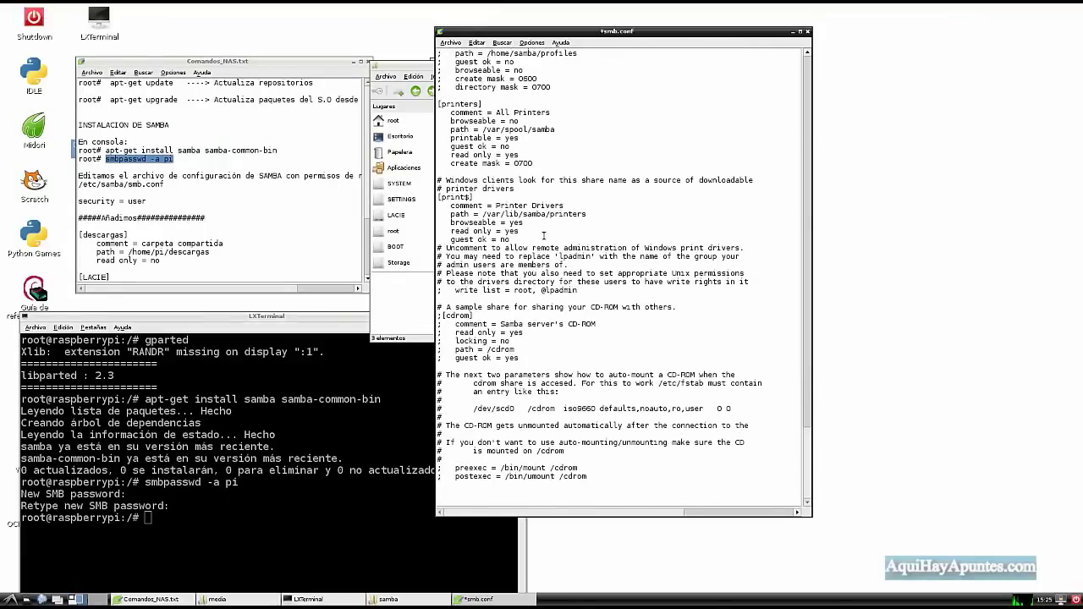
{"action": "scroll", "coordinate": [225, 216], "scroll_direction": "down", "scroll_amount": 3}
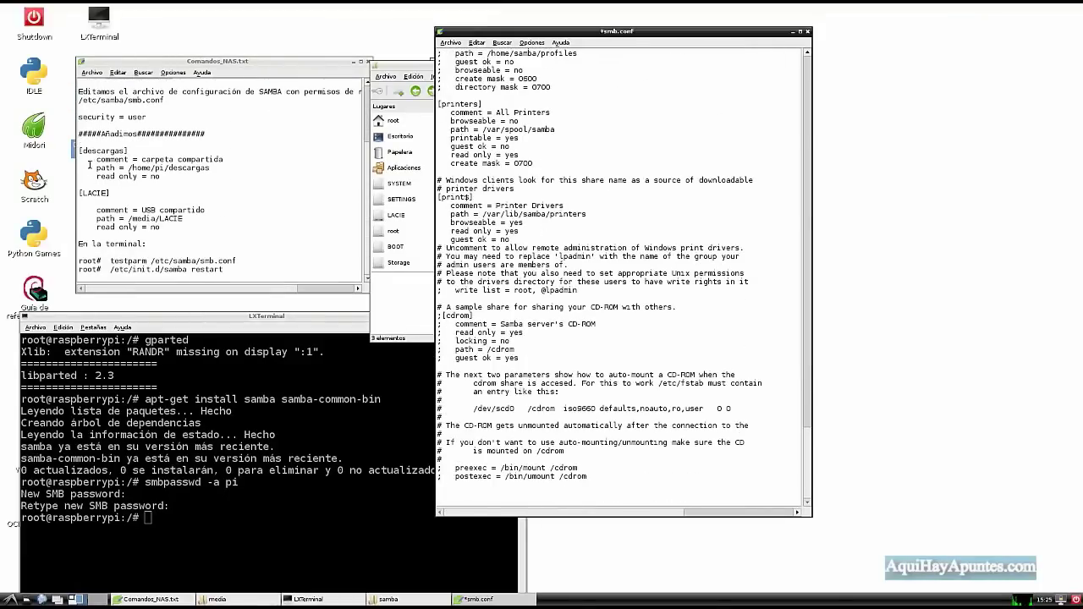
Copy the [descargas] and [LACIE] share blocks from Comandos_NAS.txt.
{"action": "left_click_drag", "start_coordinate": [79, 150], "coordinate": [181, 228]}
{"action": "key", "text": "ctrl+c"}
{"action": "right_click", "coordinate": [158, 201]}
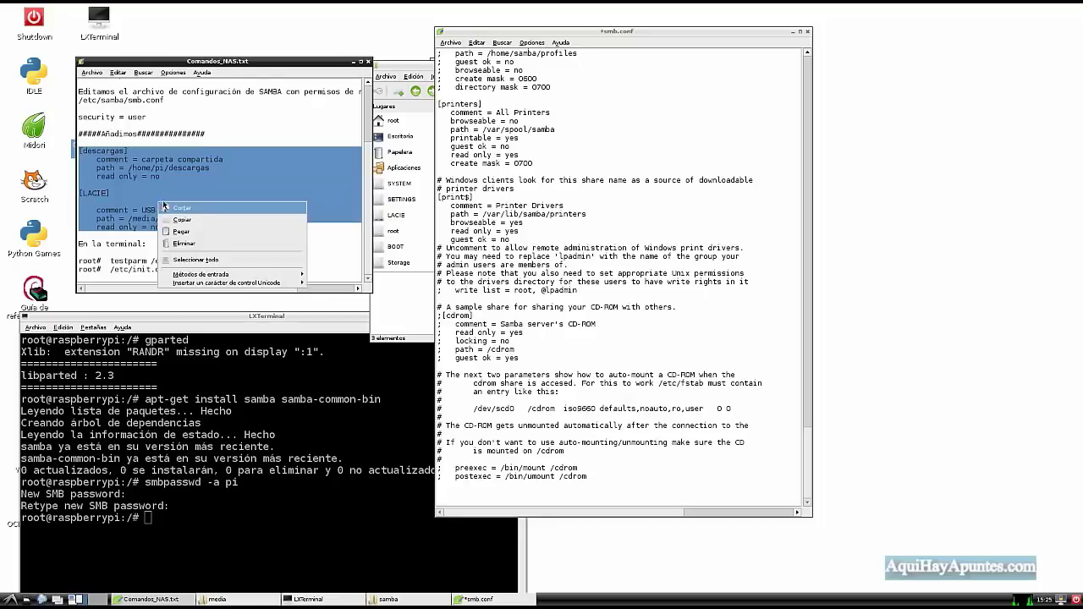
{"action": "left_click", "coordinate": [184, 221]}
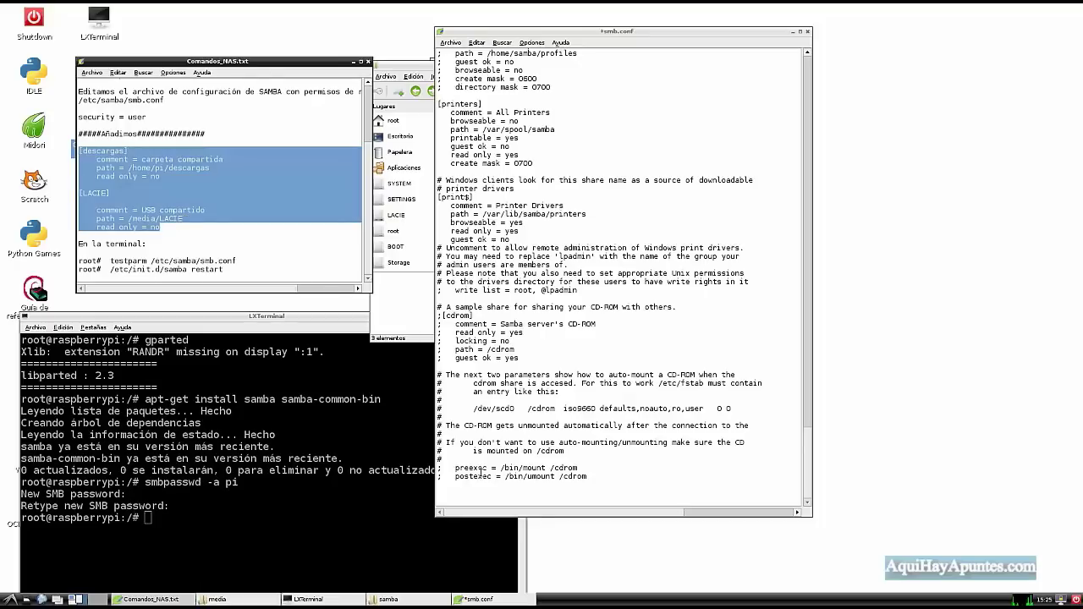
Paste the share blocks at the end of smb.conf and add a line break.
{"action": "left_click_drag", "start_coordinate": [595, 34], "coordinate": [601, 22]}
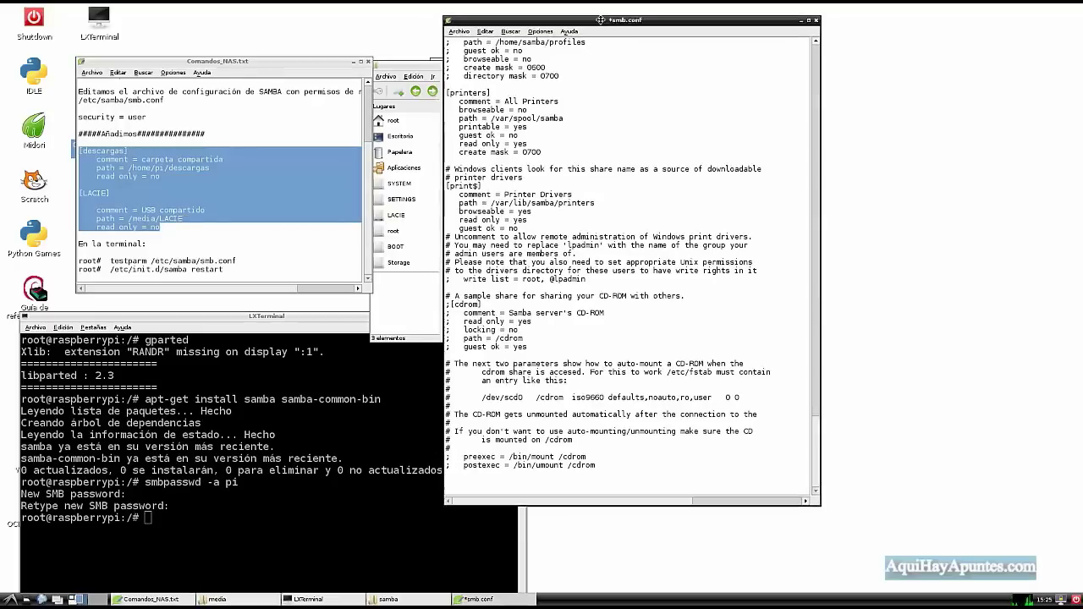
{"action": "right_click", "coordinate": [446, 479]}
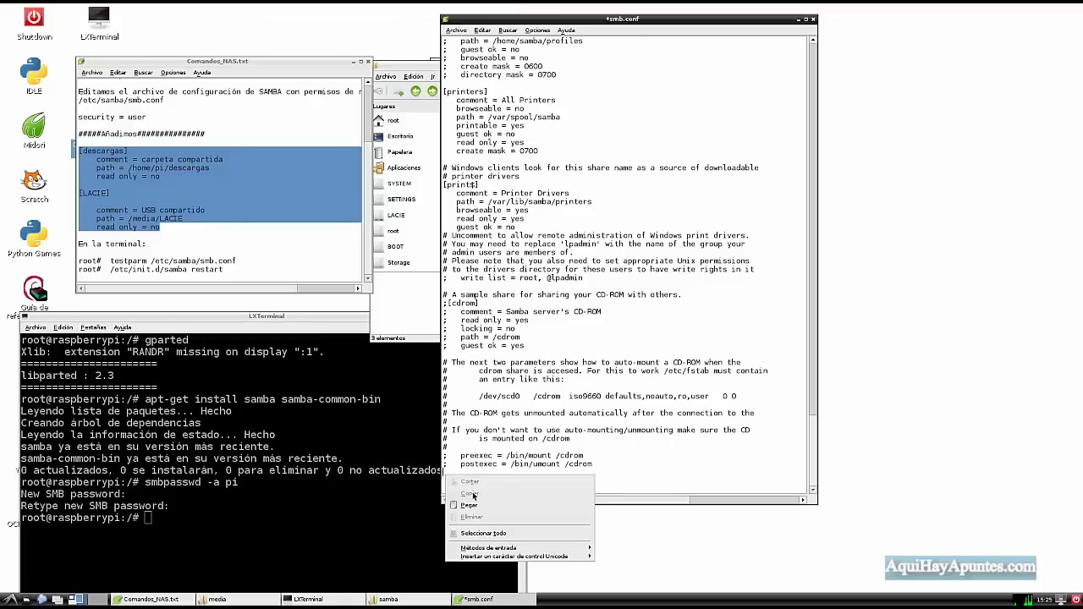
{"action": "left_click", "coordinate": [474, 506]}
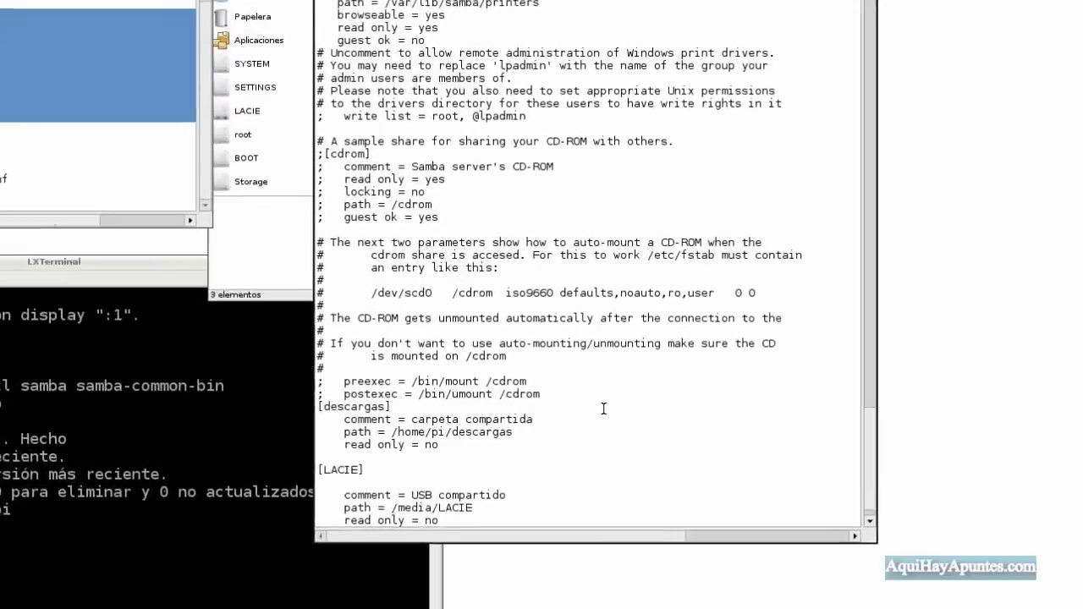
{"action": "key", "text": "Return"}
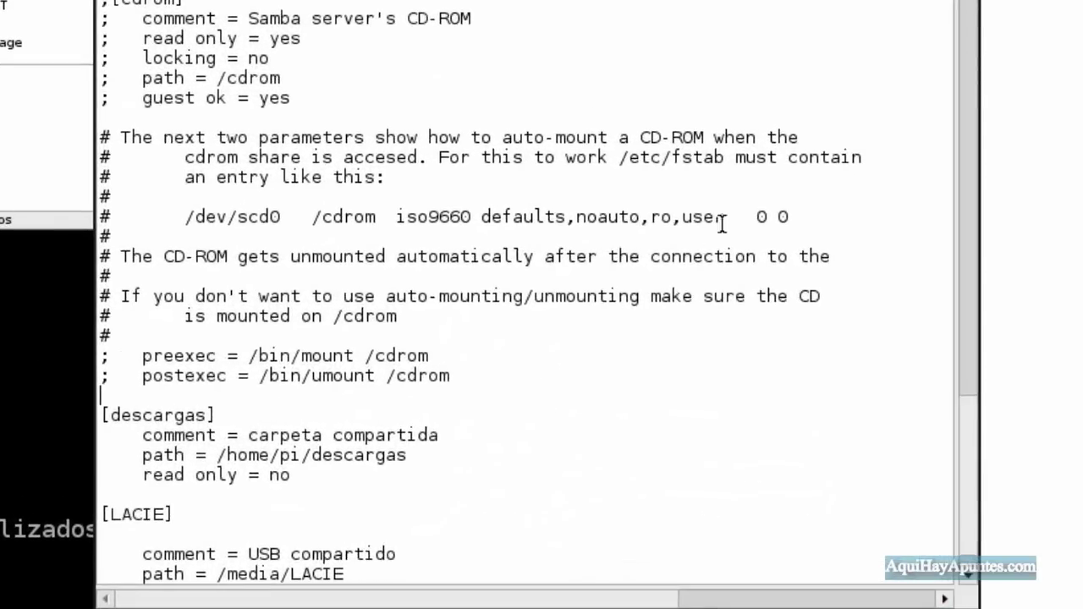
{"action": "scroll", "coordinate": [964, 457], "scroll_direction": "down", "scroll_amount": 1}
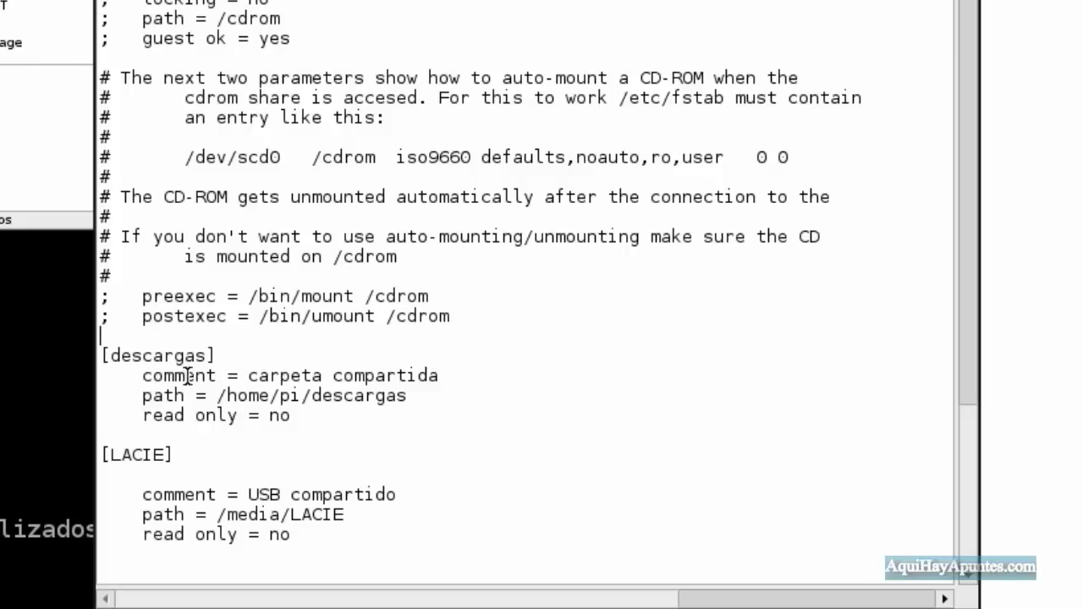
{"action": "left_click_drag", "start_coordinate": [207, 357], "coordinate": [111, 362]}
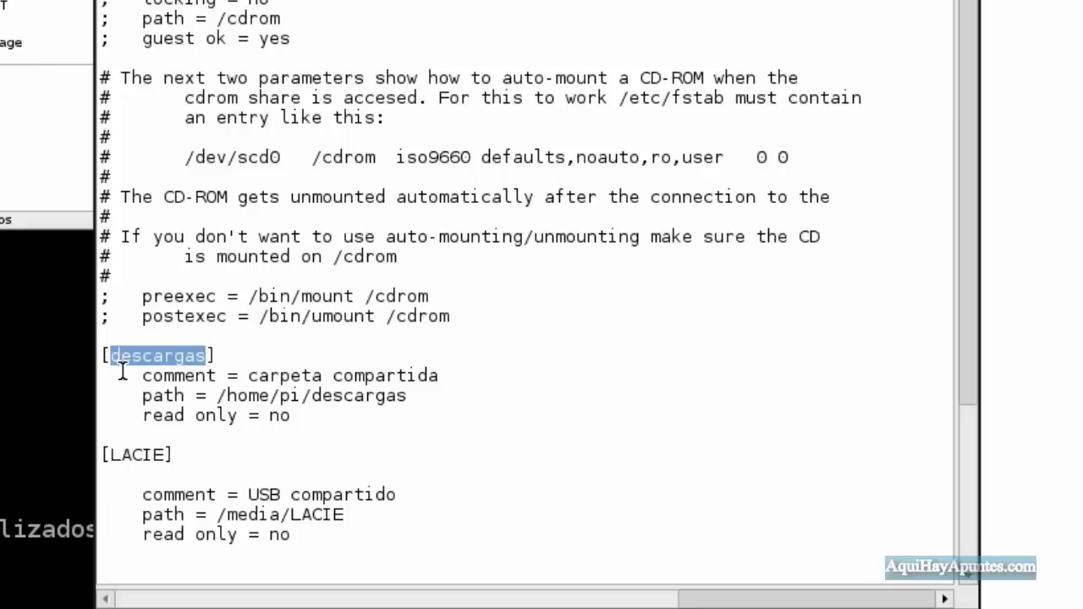
{"action": "left_click_drag", "start_coordinate": [131, 376], "coordinate": [217, 378]}
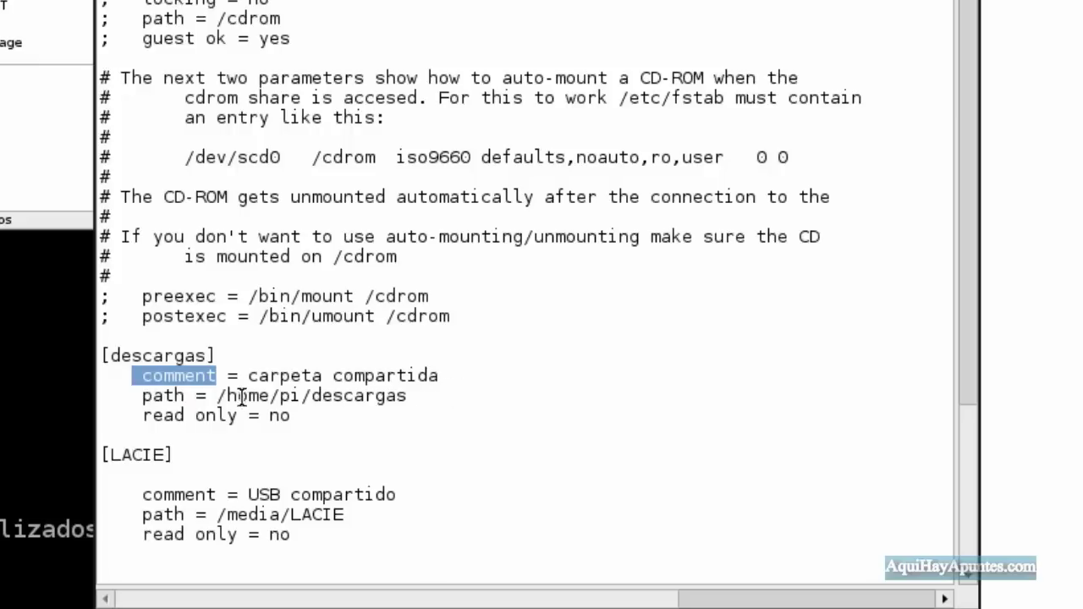
{"action": "left_click", "coordinate": [194, 399]}
{"action": "left_click_drag", "start_coordinate": [193, 398], "coordinate": [141, 398]}
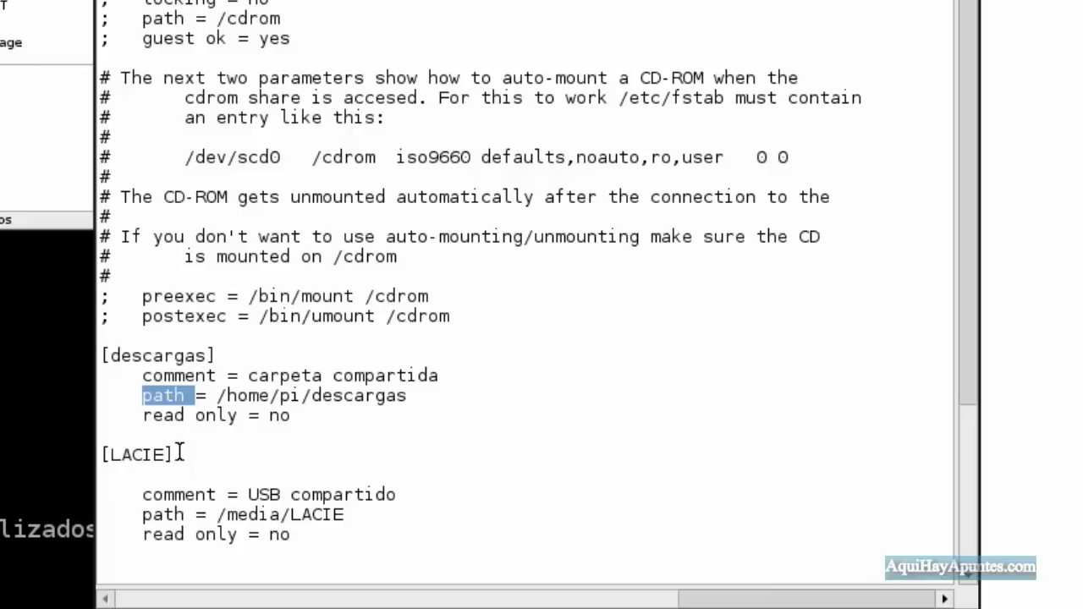
{"action": "left_click_drag", "start_coordinate": [180, 455], "coordinate": [102, 457]}
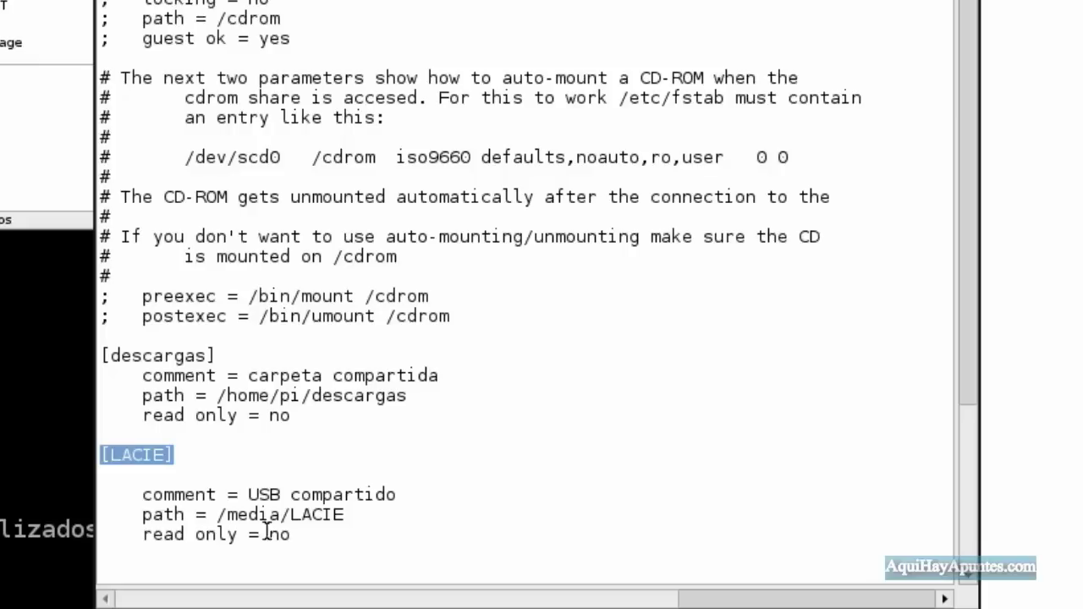
{"action": "left_click_drag", "start_coordinate": [217, 514], "coordinate": [359, 516]}
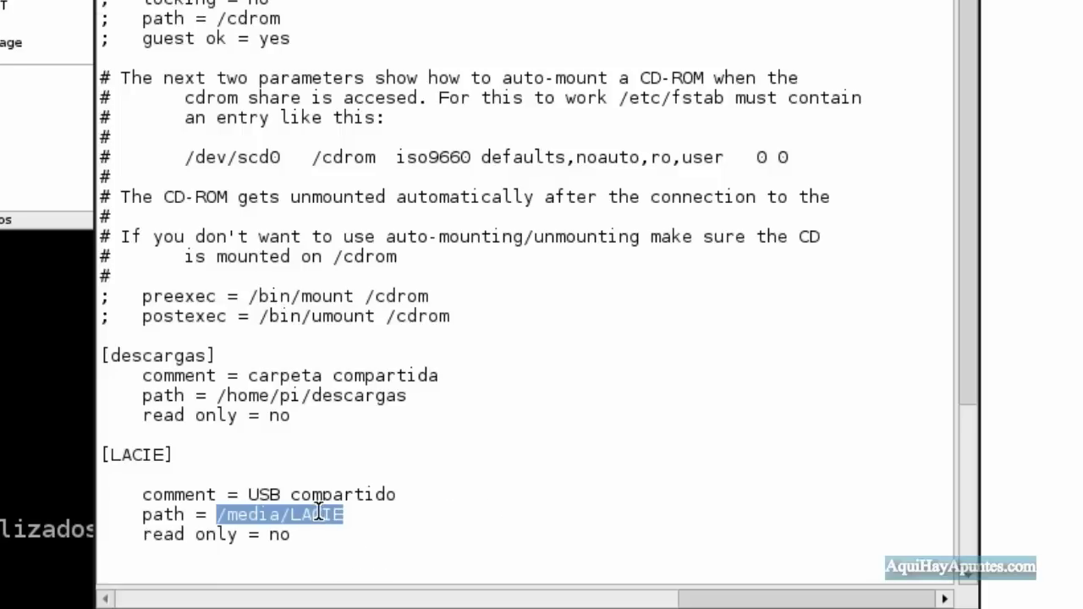
{"action": "left_click", "coordinate": [180, 498]}
{"action": "left_click_drag", "start_coordinate": [180, 498], "coordinate": [375, 499]}
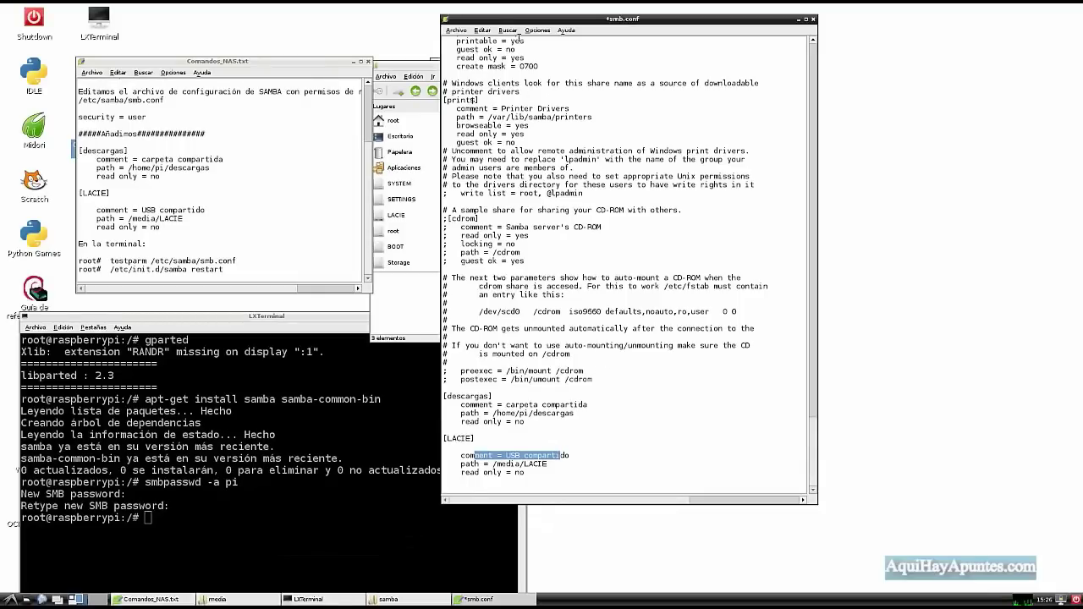
Save the edited smb.conf in Leafpad and move the windows aside.
{"action": "left_click", "coordinate": [457, 31]}
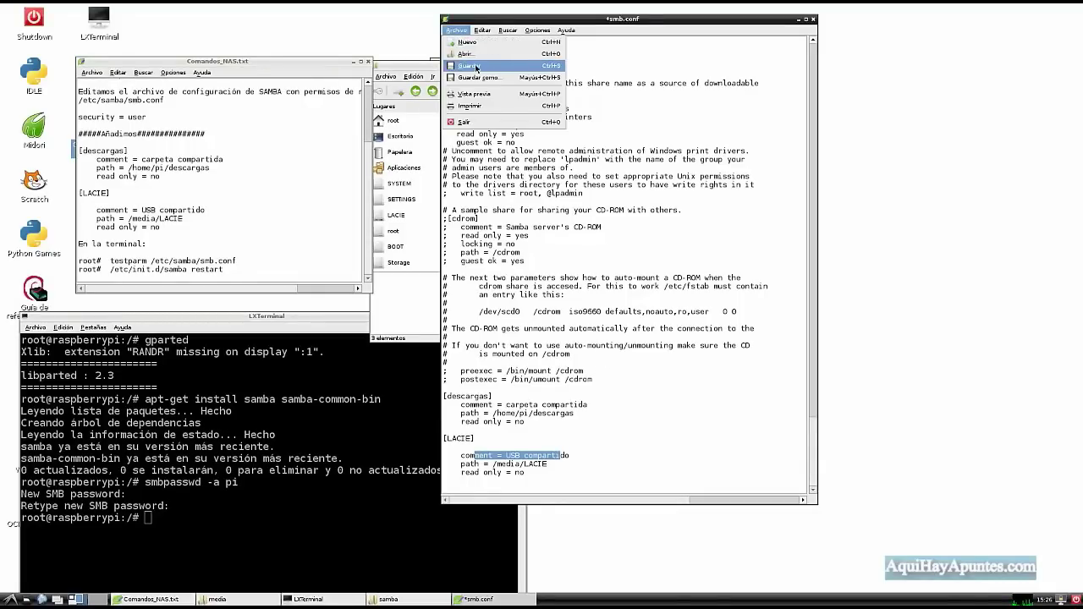
{"action": "left_click", "coordinate": [469, 66]}
{"action": "left_click_drag", "start_coordinate": [567, 21], "coordinate": [676, 32]}
{"action": "left_click_drag", "start_coordinate": [320, 314], "coordinate": [659, 103]}
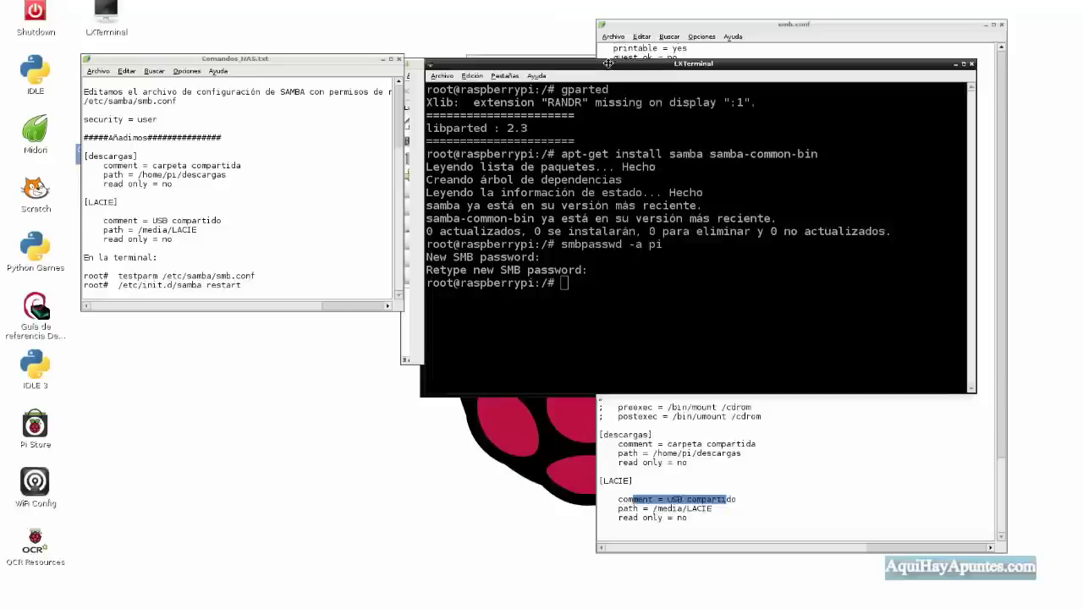
{"action": "left_click_drag", "start_coordinate": [546, 74], "coordinate": [559, 66]}
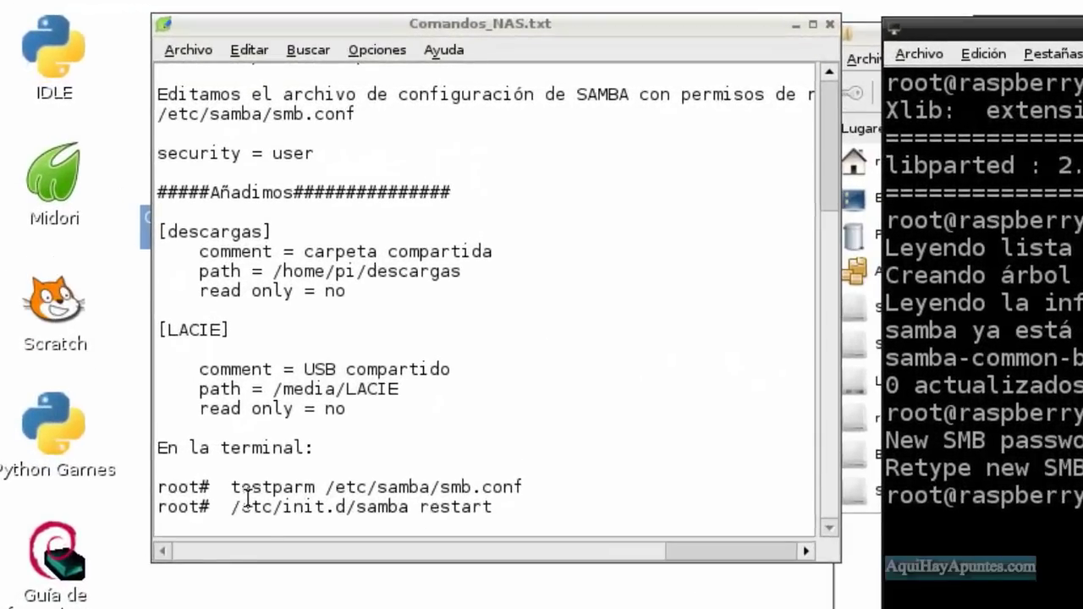
Copy 'testparm /etc/samba/smb.conf' from the notes and run it in the terminal.
{"action": "left_click_drag", "start_coordinate": [232, 487], "coordinate": [523, 487]}
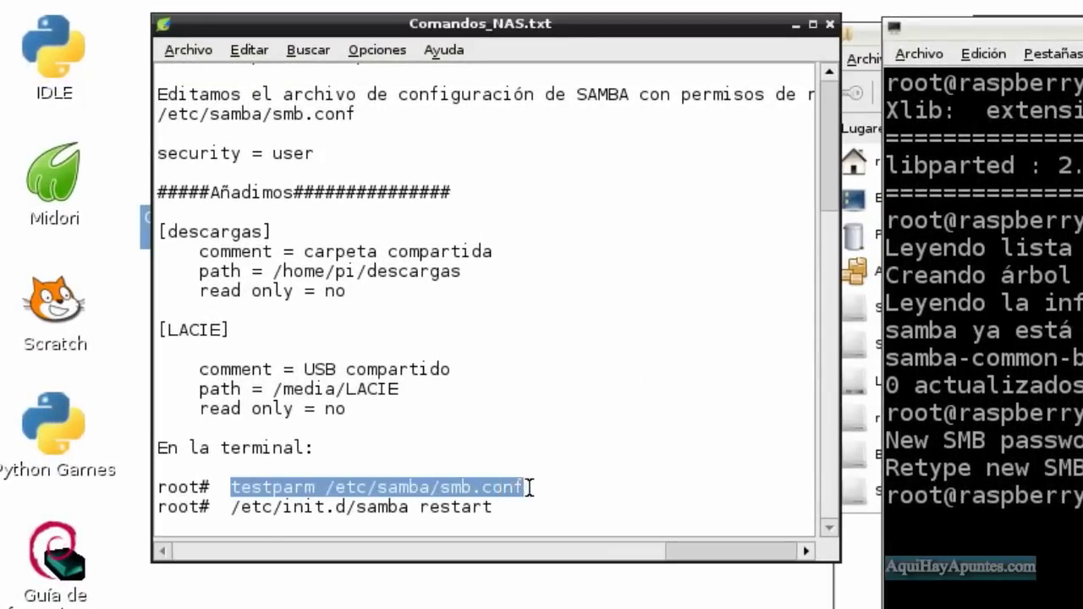
{"action": "right_click", "coordinate": [476, 491]}
{"action": "left_click", "coordinate": [525, 535]}
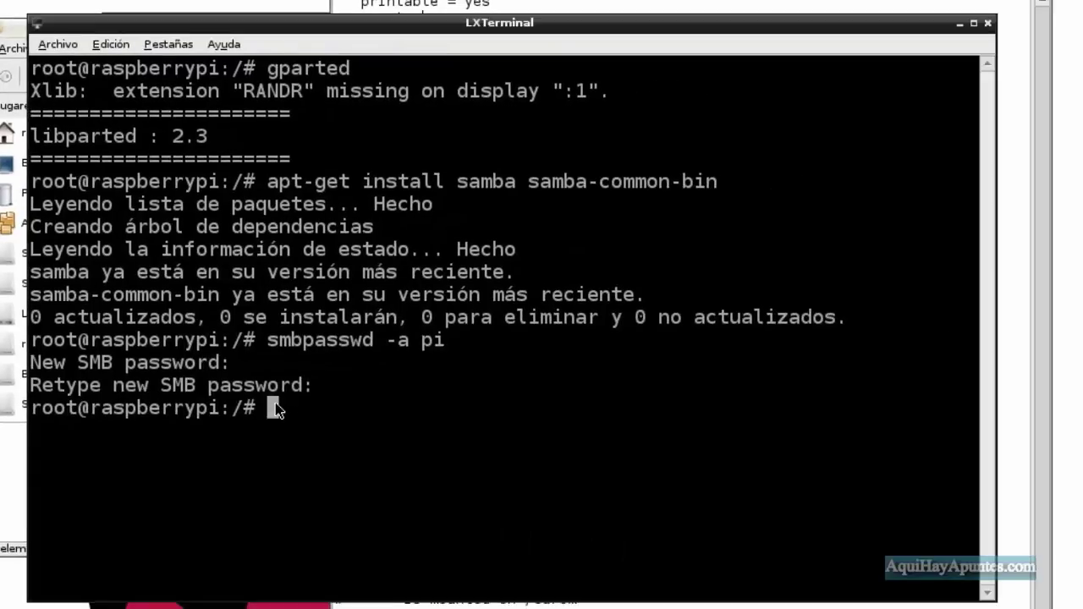
{"action": "right_click", "coordinate": [276, 410]}
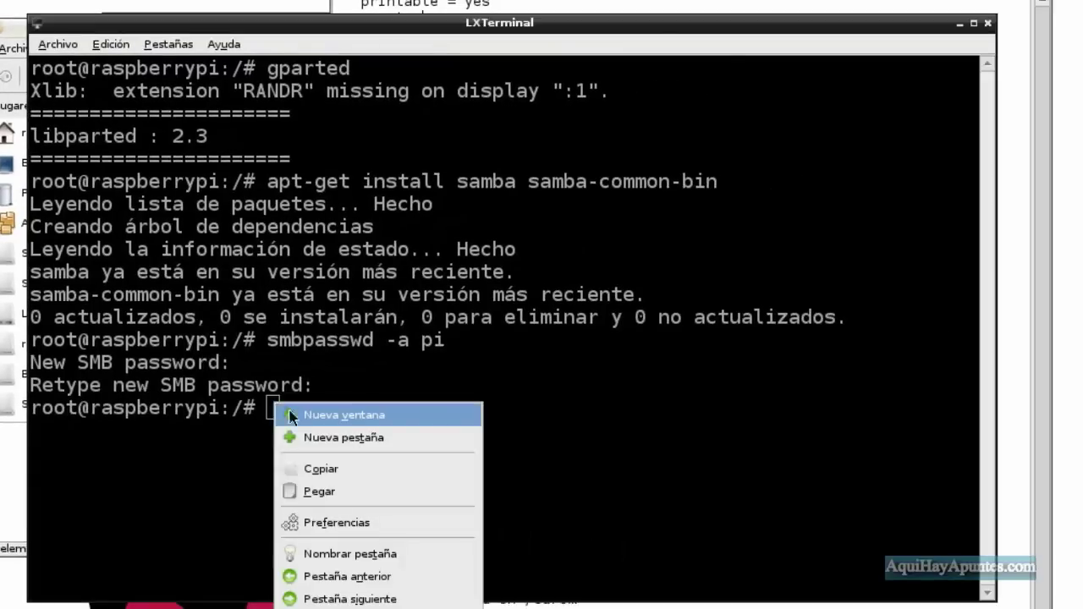
{"action": "left_click", "coordinate": [325, 493]}
{"action": "key", "text": "Return"}
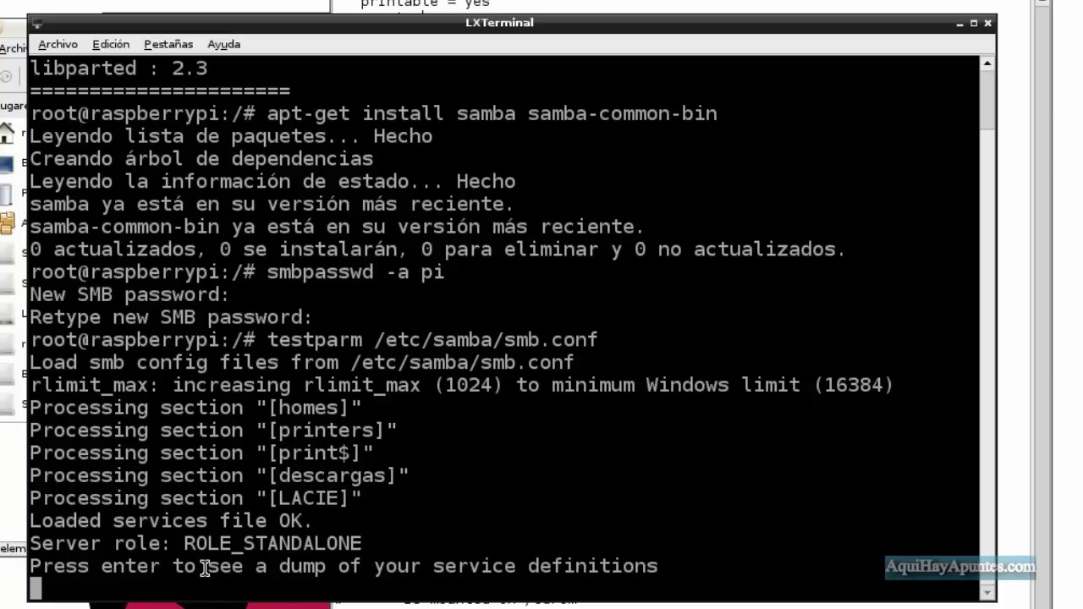
Show testparm's service definitions dump, then select '/etc/init.d/samba restart' in the notes.
{"action": "key", "text": "Return"}
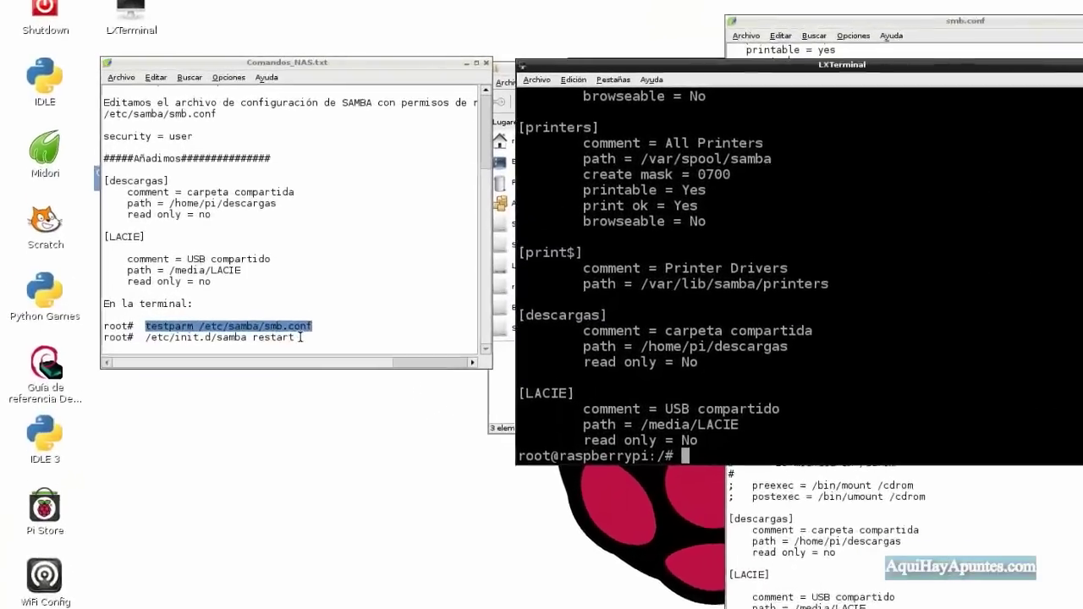
{"action": "left_click", "coordinate": [223, 270]}
{"action": "left_click_drag", "start_coordinate": [224, 269], "coordinate": [118, 269]}
{"action": "mouse_move", "coordinate": [242, 495]}
{"action": "left_mouse_down"}
{"action": "mouse_move", "coordinate": [213, 495]}
{"action": "mouse_move", "coordinate": [227, 495]}
{"action": "left_mouse_up"}
{"action": "right_click", "coordinate": [256, 494]}
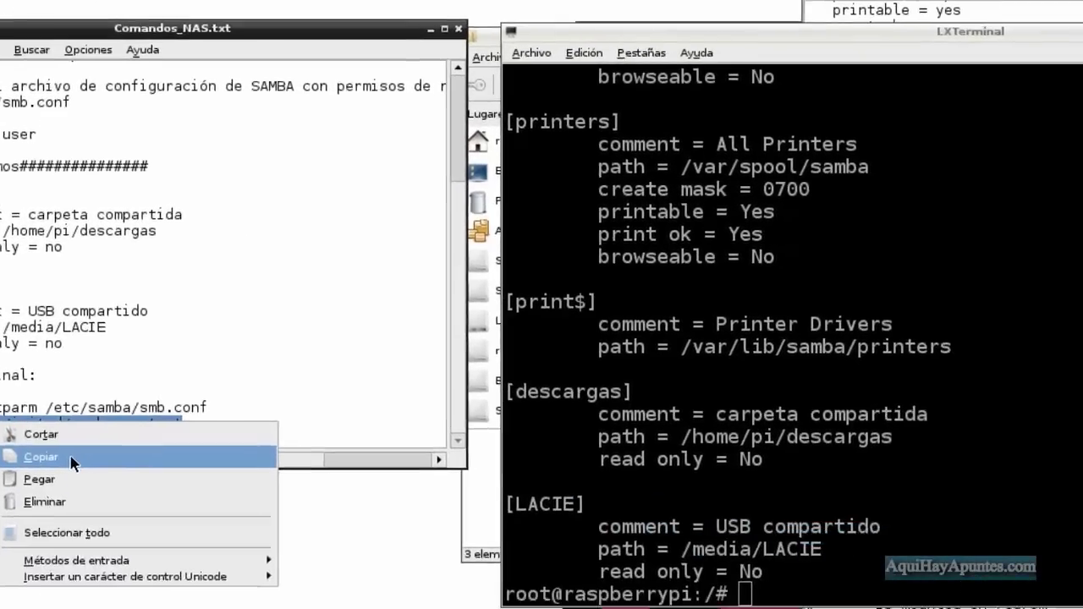
Paste '/etc/init.d/samba restart' into the terminal and run it.
{"action": "left_click", "coordinate": [72, 458]}
{"action": "left_click", "coordinate": [535, 548]}
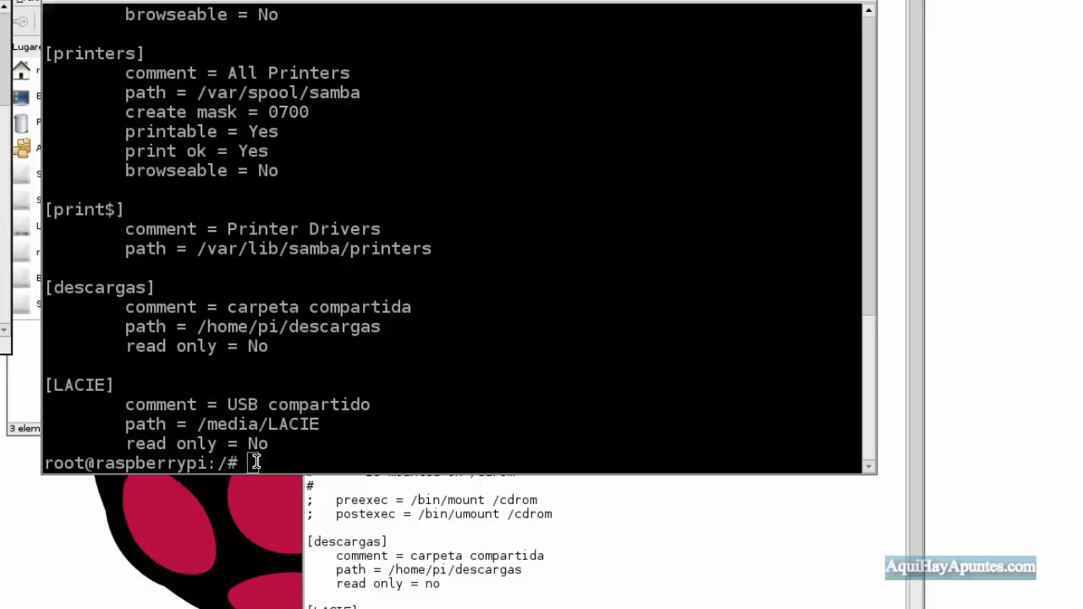
{"action": "right_click", "coordinate": [255, 463]}
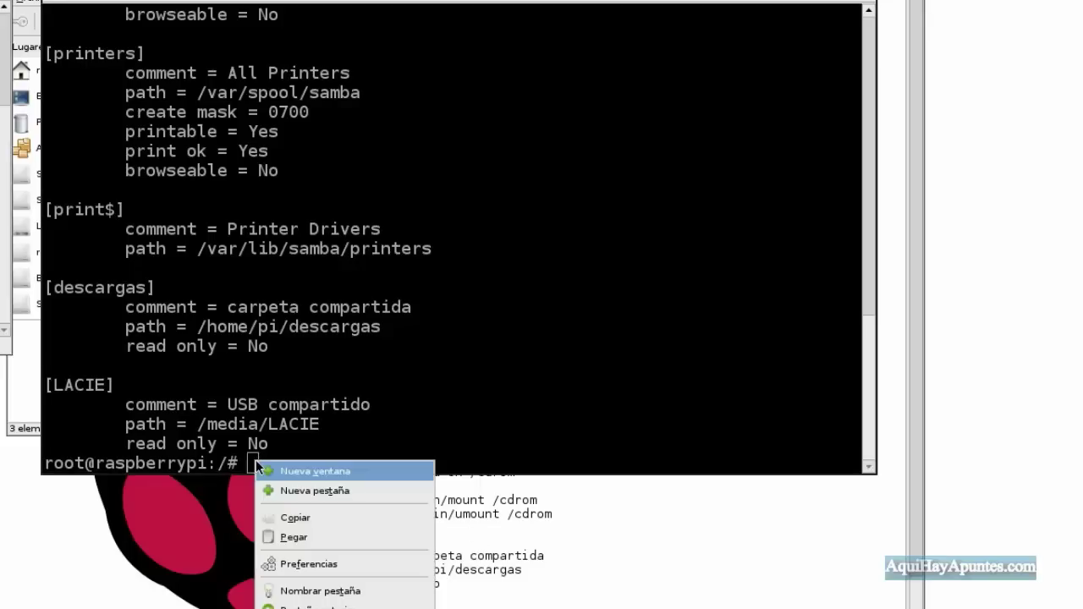
{"action": "left_click", "coordinate": [304, 535]}
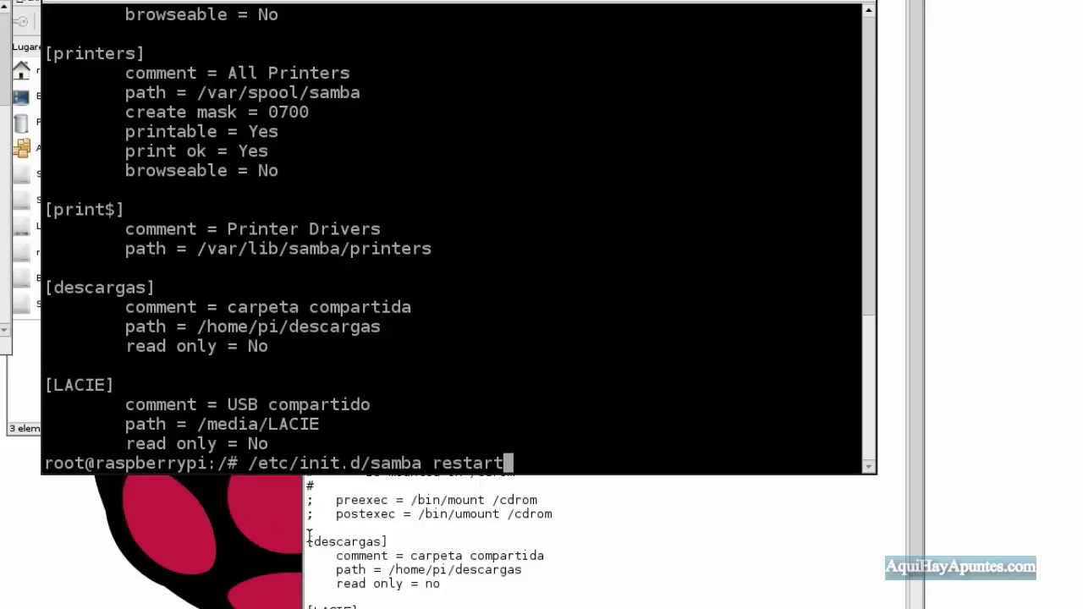
{"action": "key", "text": "Return"}
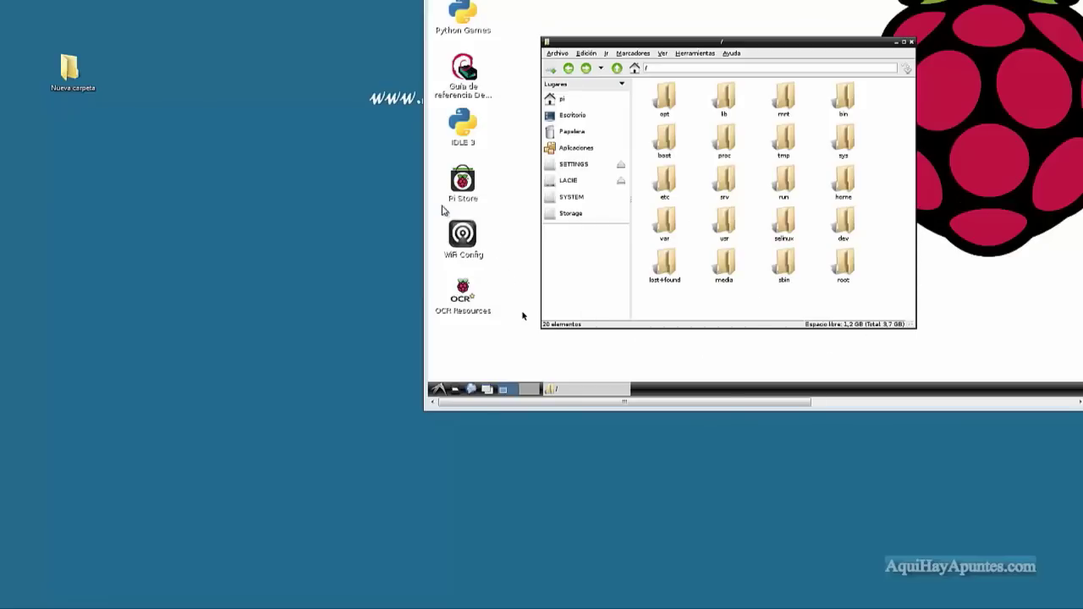
Navigate PCManFM to /home/pi/descargas, then open the desktop's Nueva carpeta folder.
{"action": "left_click_drag", "start_coordinate": [680, 45], "coordinate": [684, 44]}
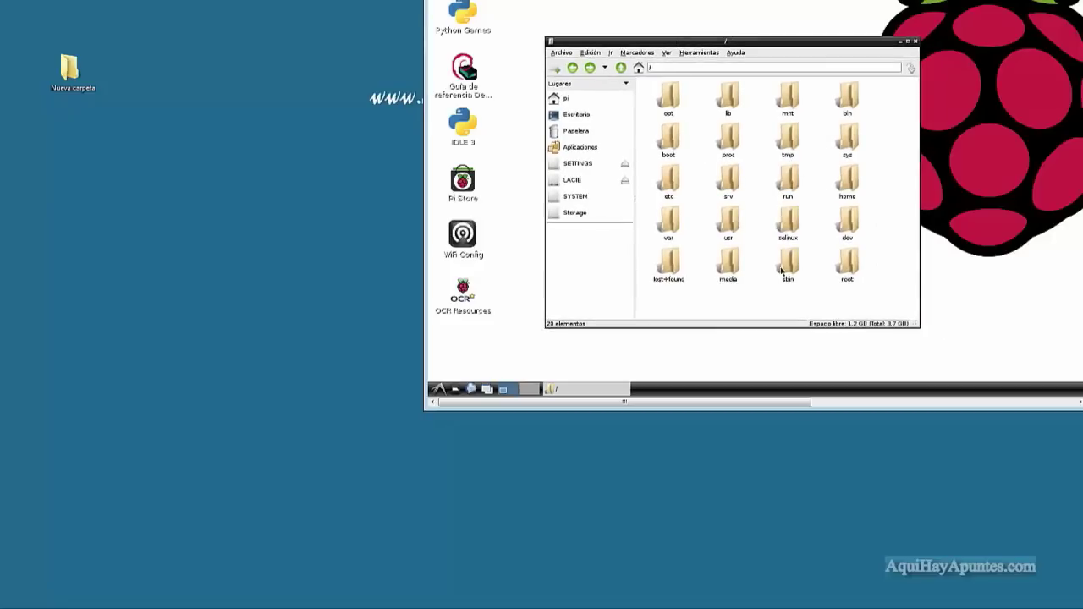
{"action": "double_click", "coordinate": [845, 178]}
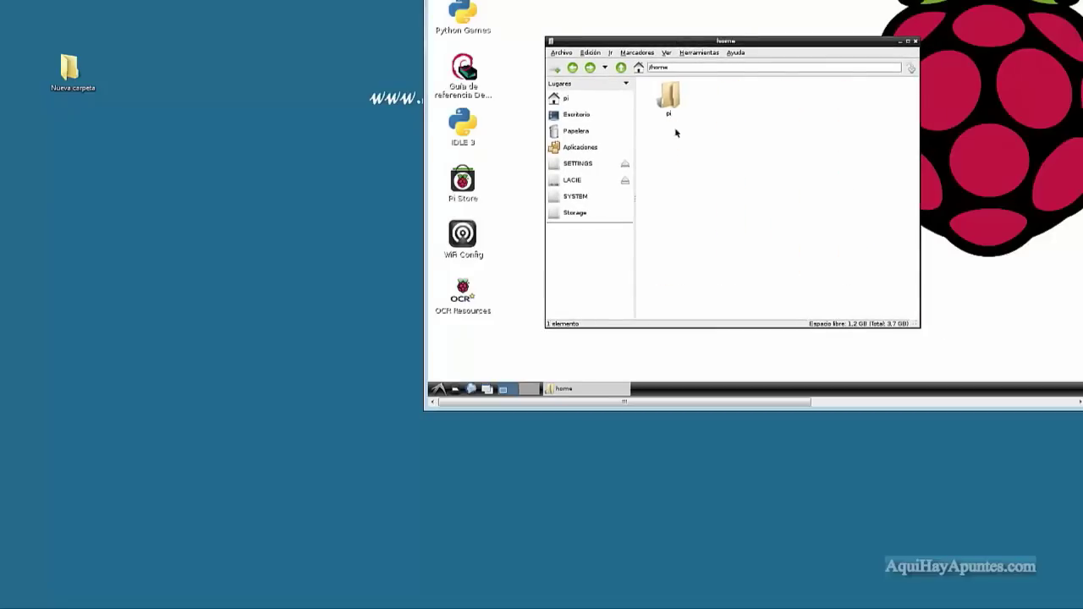
{"action": "double_click", "coordinate": [670, 98]}
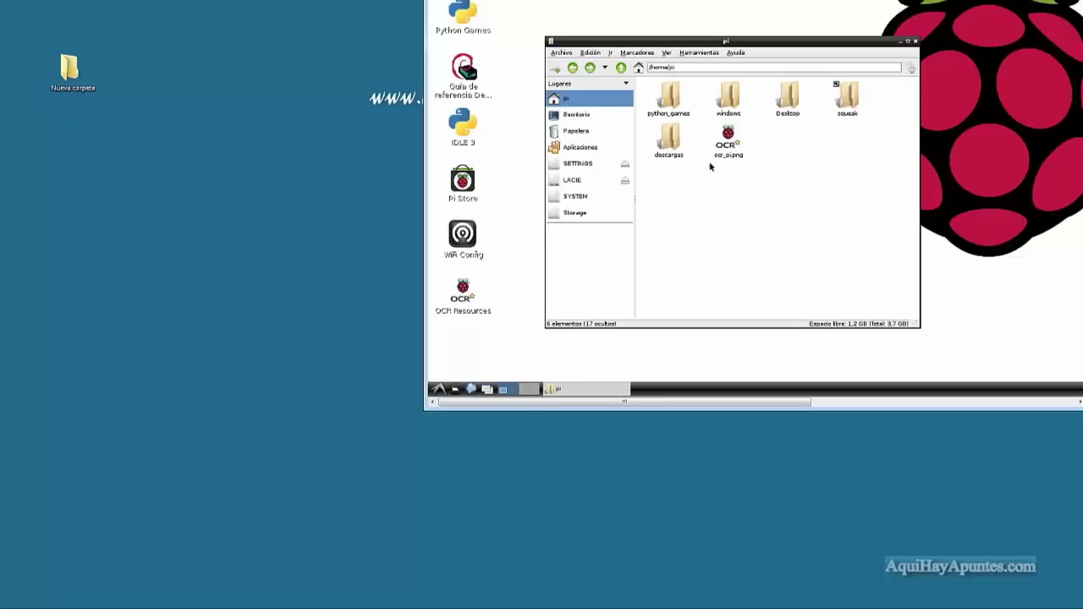
{"action": "double_click", "coordinate": [673, 144]}
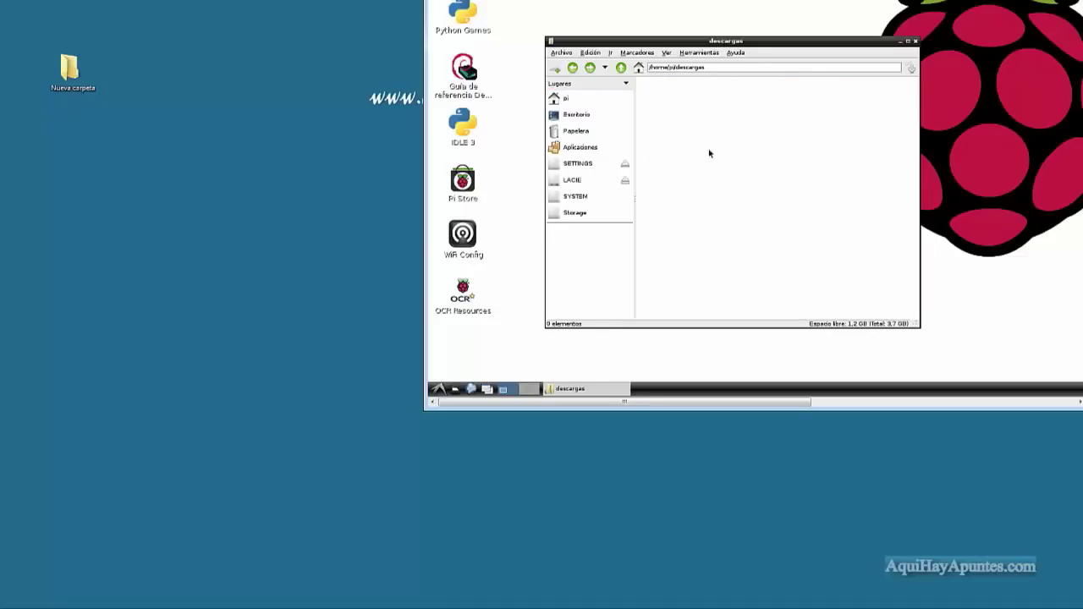
{"action": "left_click", "coordinate": [73, 69]}
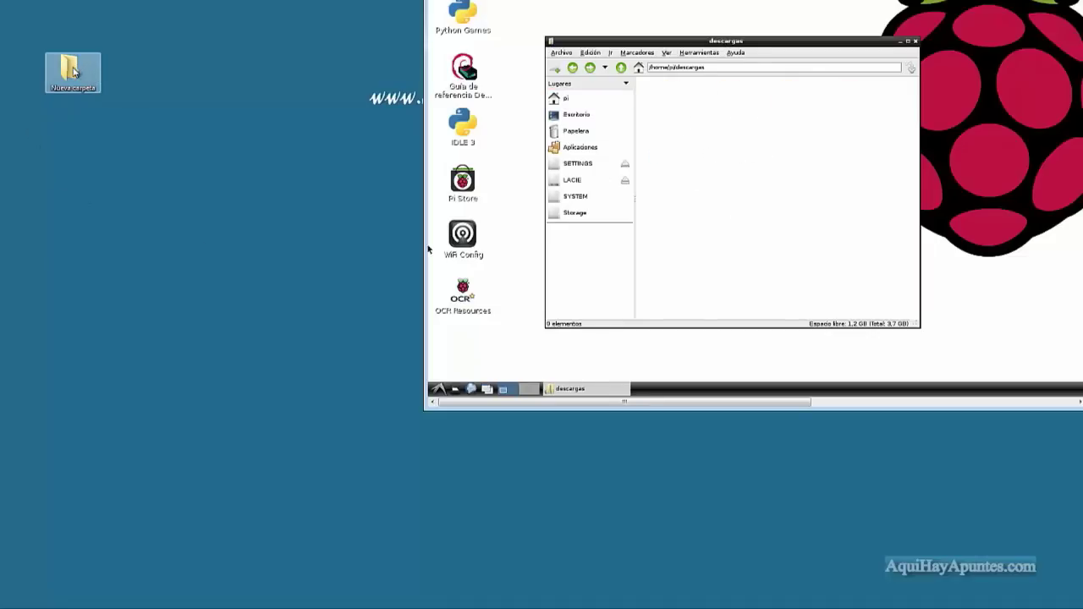
{"action": "double_click", "coordinate": [73, 71]}
Rearrange the Explorer window and browse the network to the RASPBERRYPI computer.
{"action": "left_click_drag", "start_coordinate": [205, 49], "coordinate": [152, 25]}
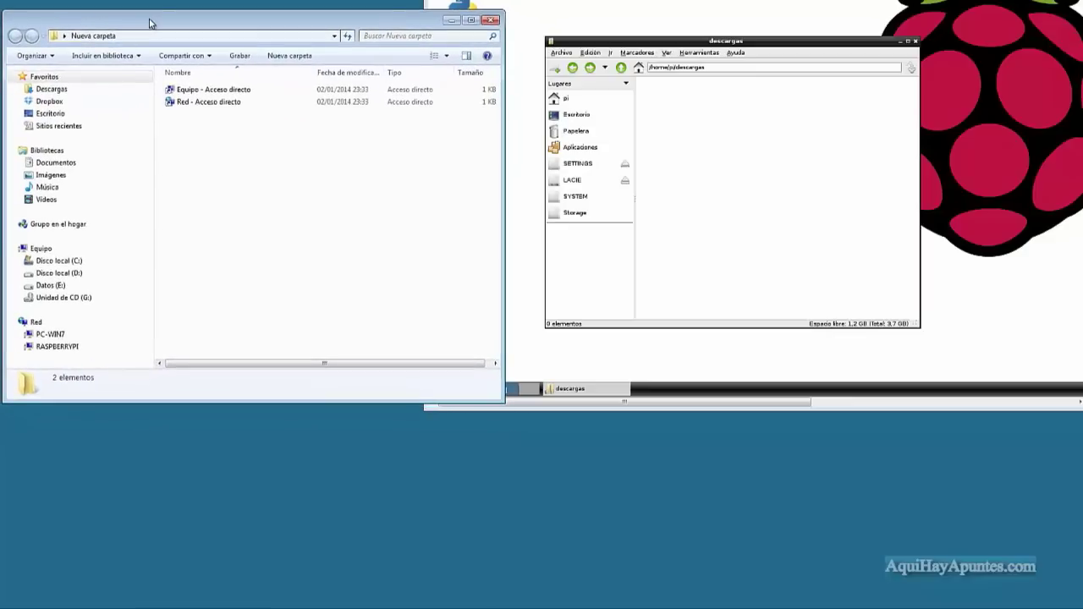
{"action": "left_click_drag", "start_coordinate": [506, 165], "coordinate": [409, 165]}
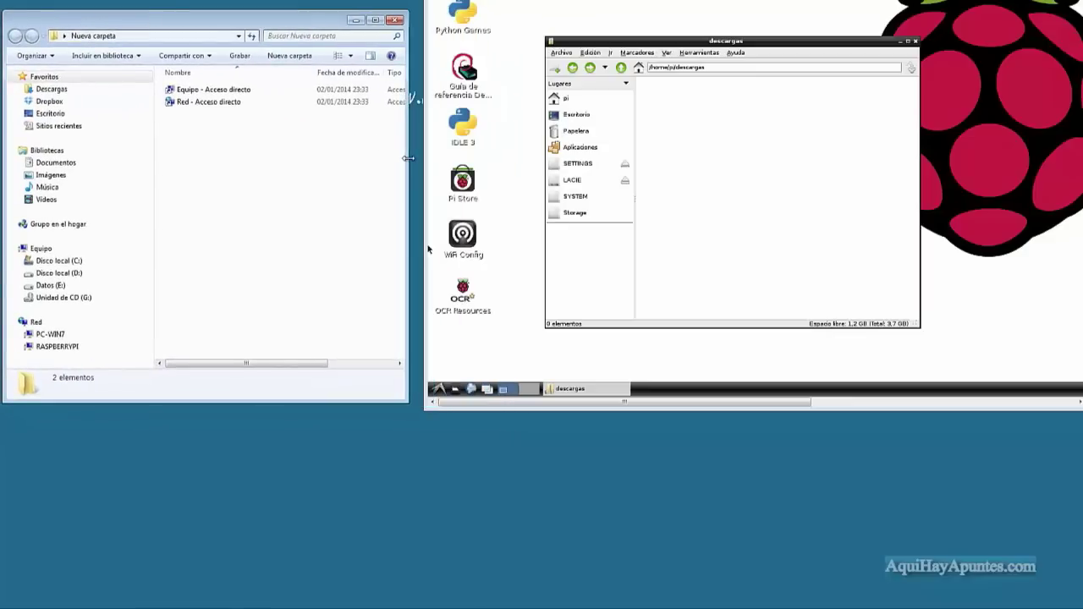
{"action": "left_click_drag", "start_coordinate": [203, 19], "coordinate": [214, 9]}
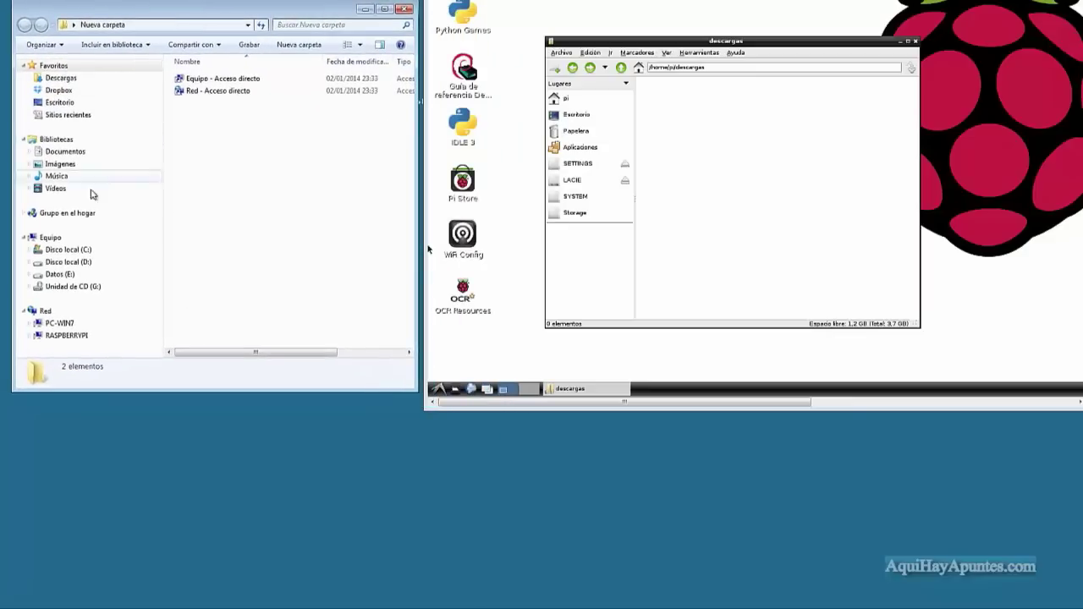
{"action": "left_click", "coordinate": [46, 312]}
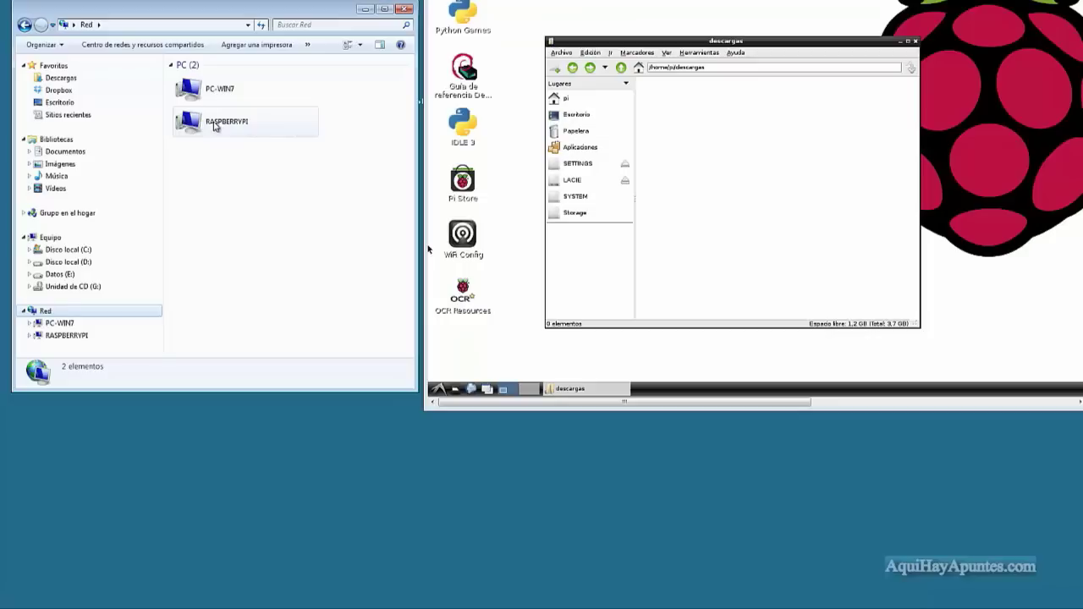
{"action": "double_click", "coordinate": [221, 126]}
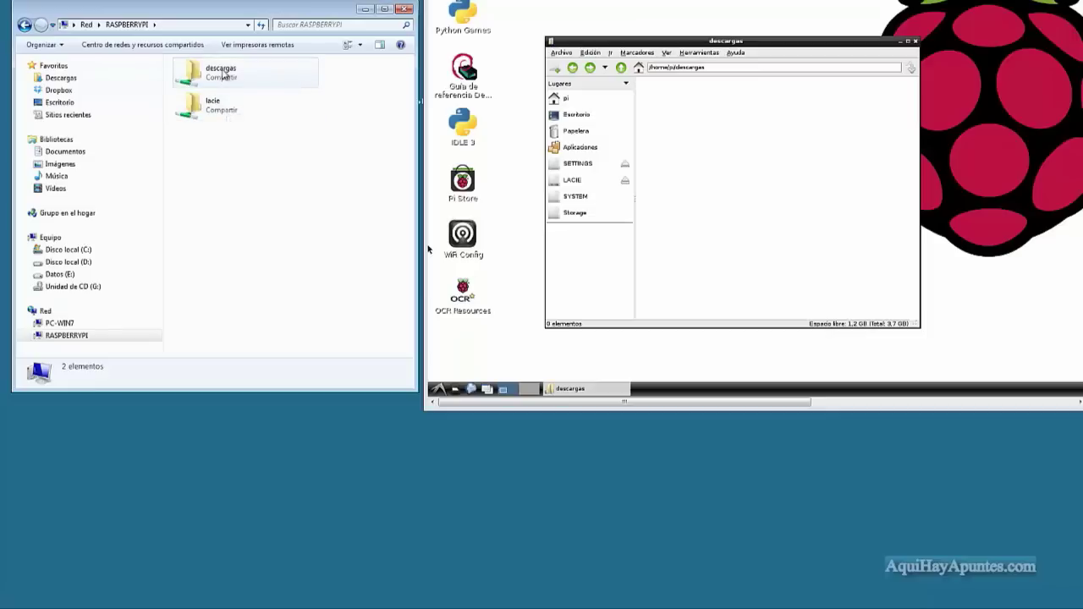
Open the descargas share and sign in with the Pi's user name and password.
{"action": "double_click", "coordinate": [225, 76]}
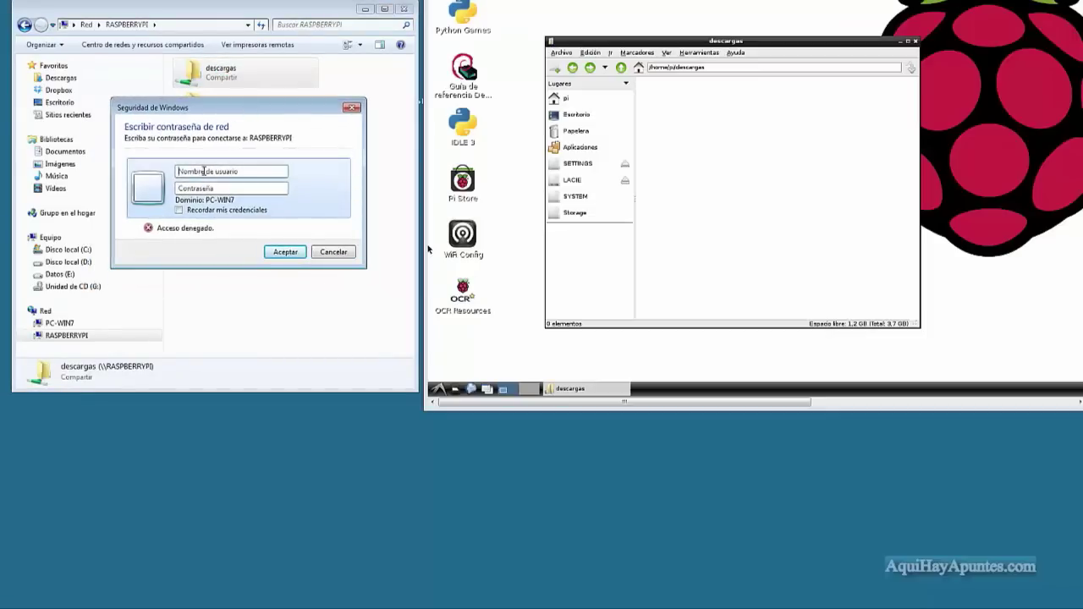
{"action": "left_click", "coordinate": [194, 172]}
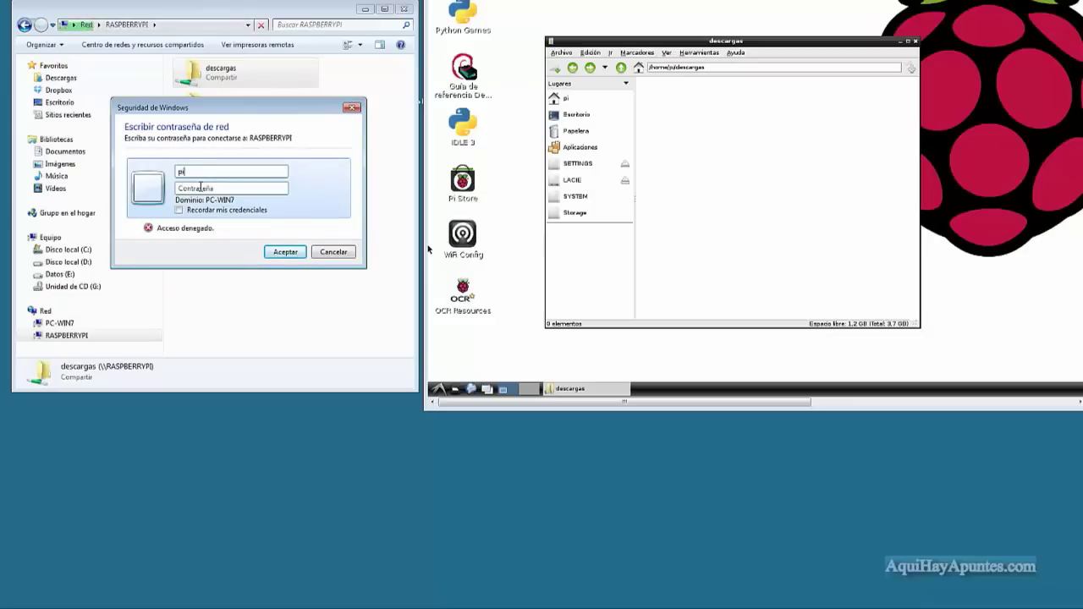
{"action": "left_click", "coordinate": [201, 188]}
{"action": "type", "text": "raspberry"}
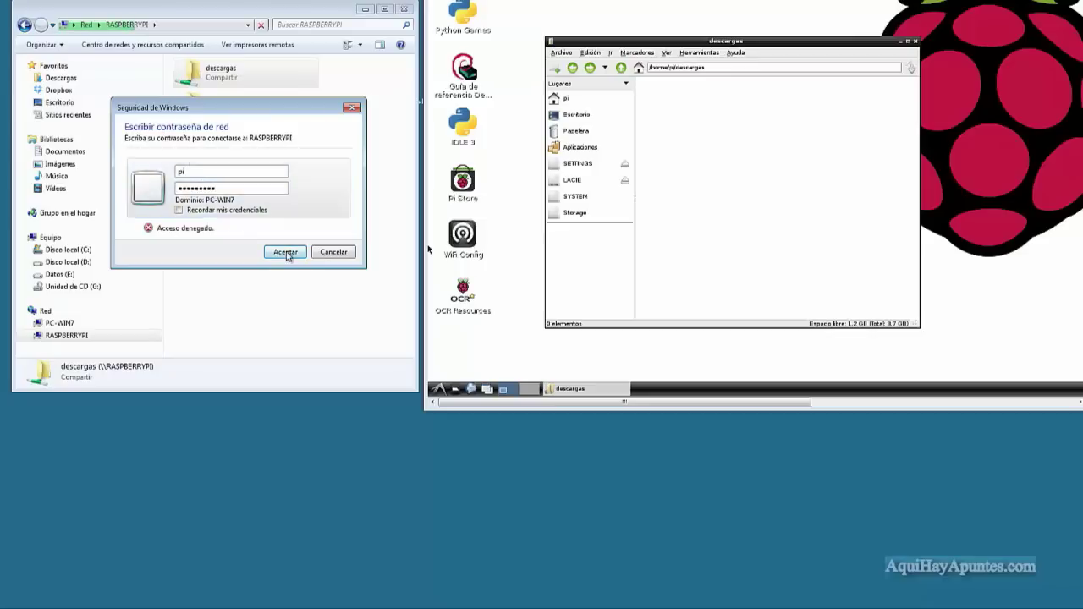
{"action": "left_click", "coordinate": [285, 251]}
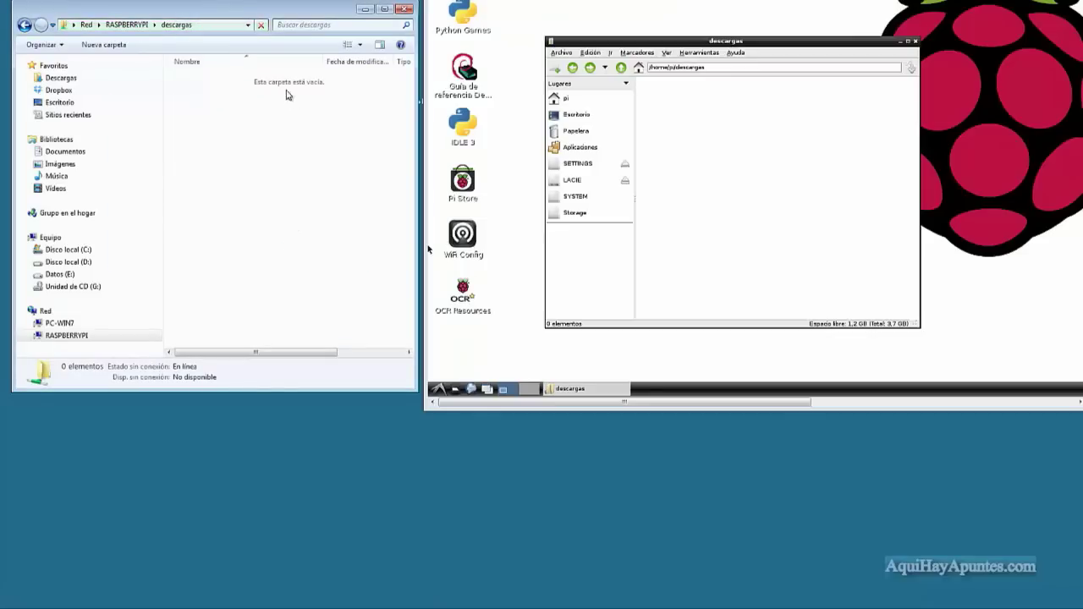
Create a new text document in the descargas share named prueba.txt.
{"action": "right_click", "coordinate": [269, 112]}
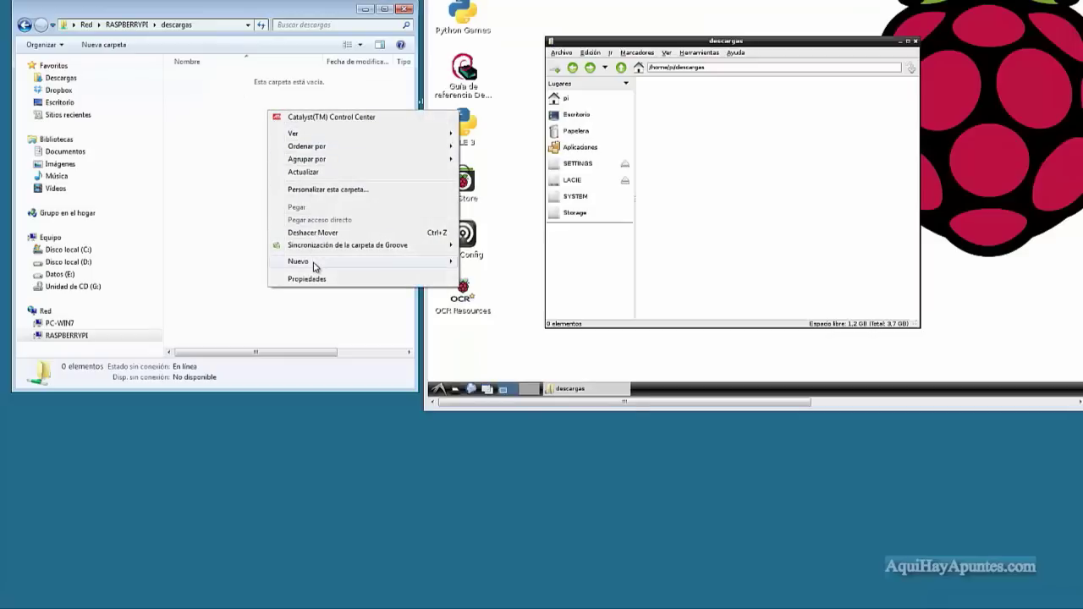
{"action": "mouse_move", "coordinate": [339, 263]}
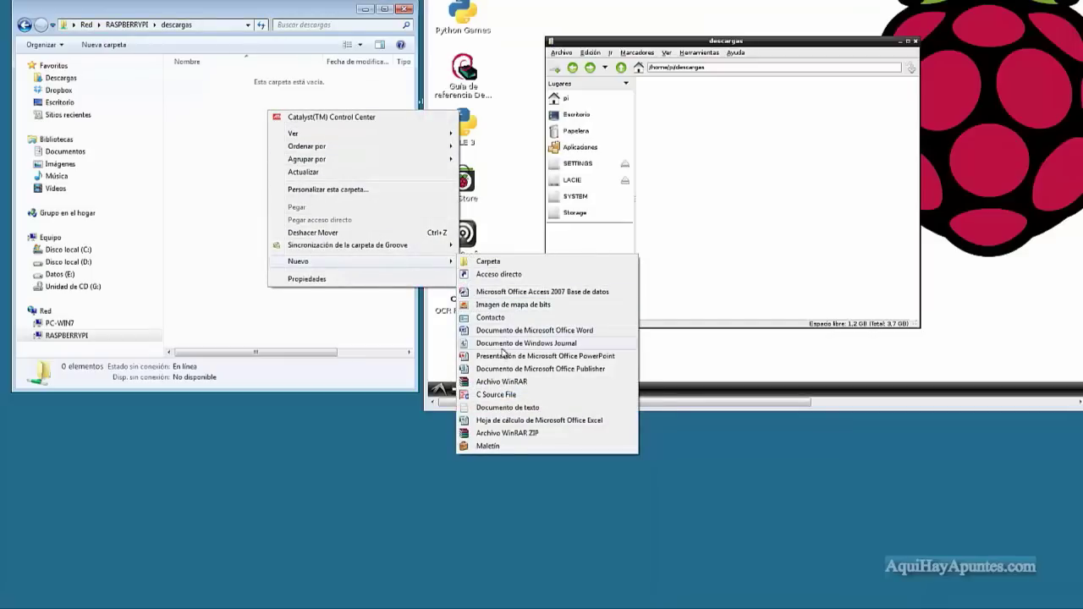
{"action": "left_click", "coordinate": [507, 407]}
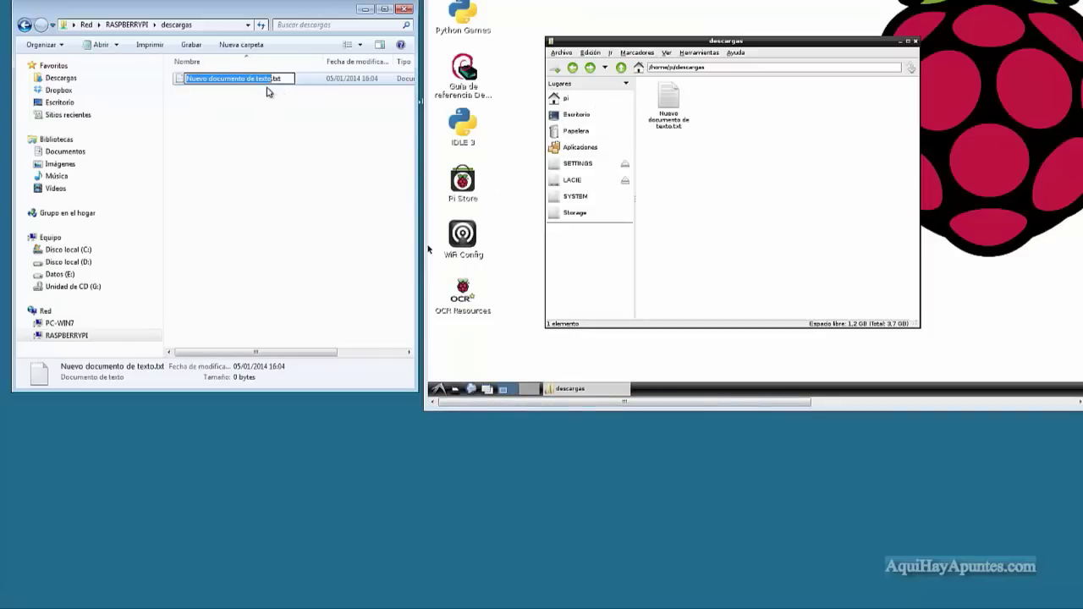
{"action": "type", "text": "prueba"}
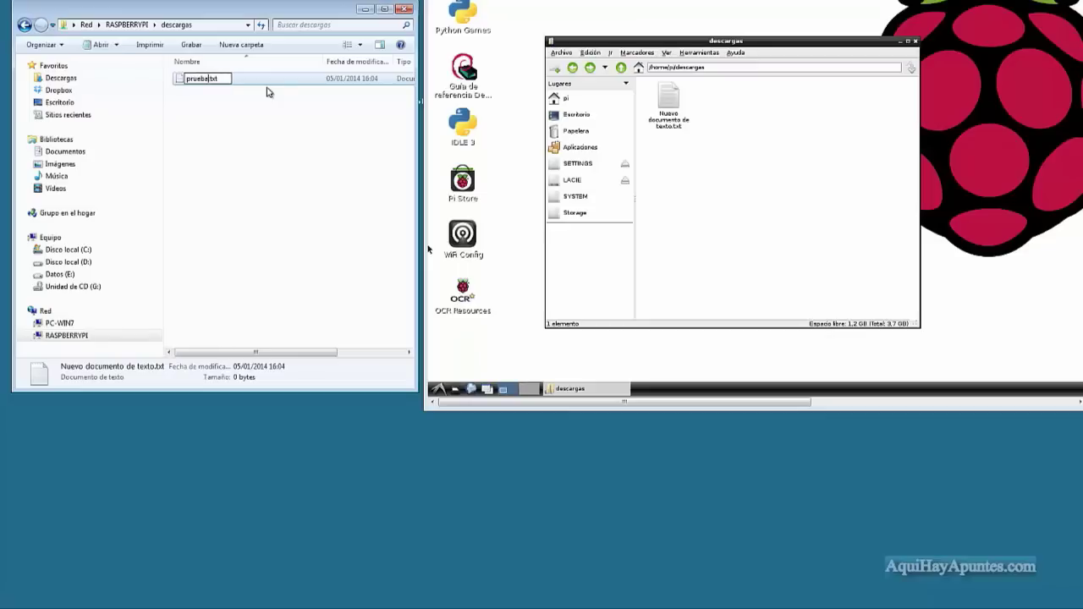
{"action": "left_click", "coordinate": [262, 127]}
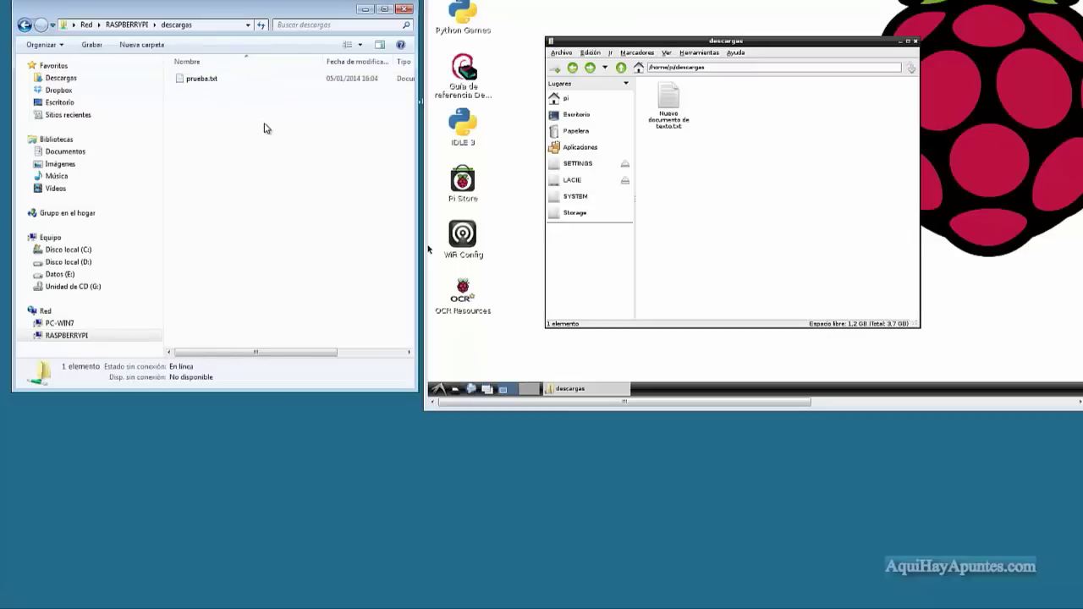
Write 'Hoa que tal...' into prueba.txt in Notepad, save it, and close Notepad.
{"action": "double_click", "coordinate": [203, 79]}
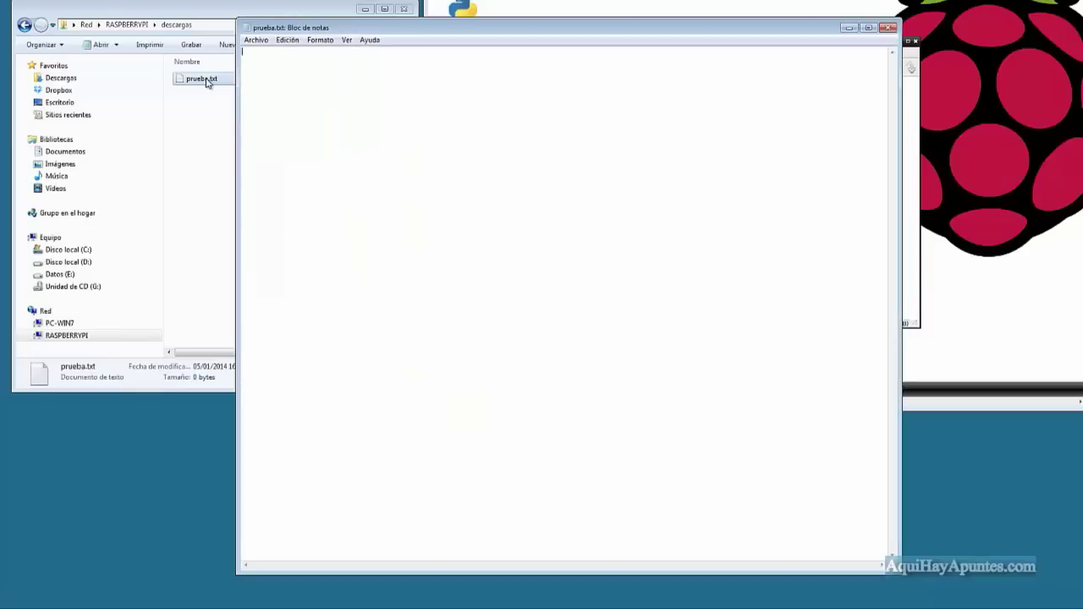
{"action": "left_click_drag", "start_coordinate": [345, 31], "coordinate": [183, 19]}
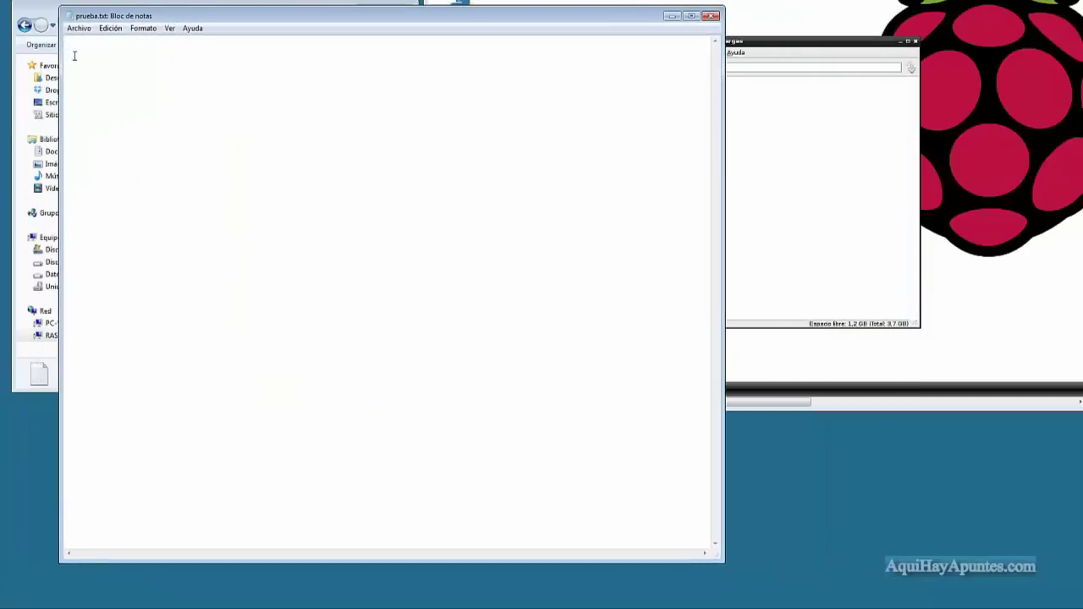
{"action": "type", "text": "Hoa que tal..."}
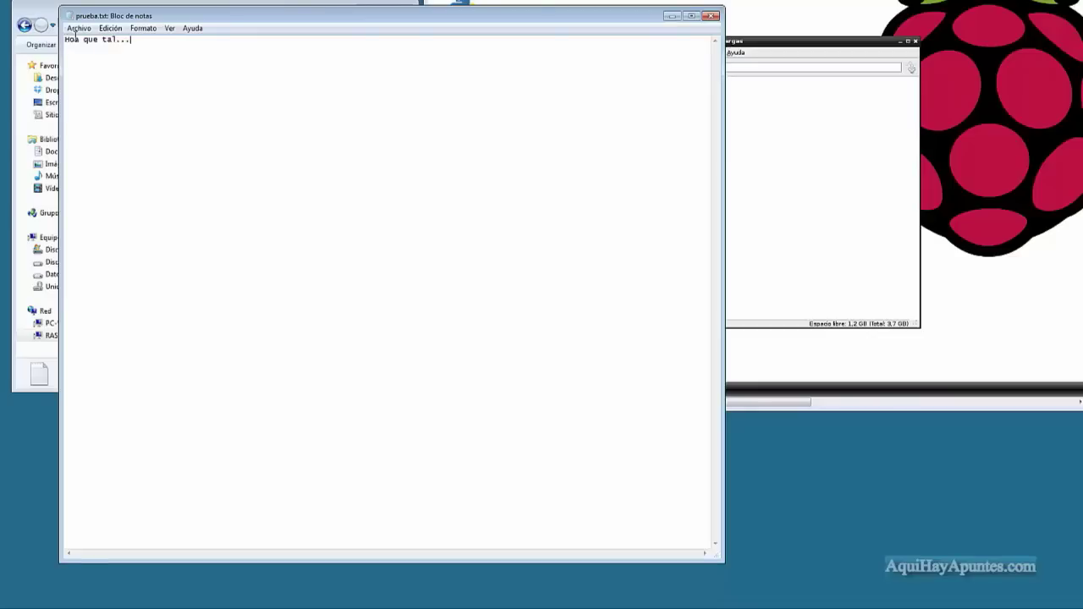
{"action": "left_click", "coordinate": [76, 27]}
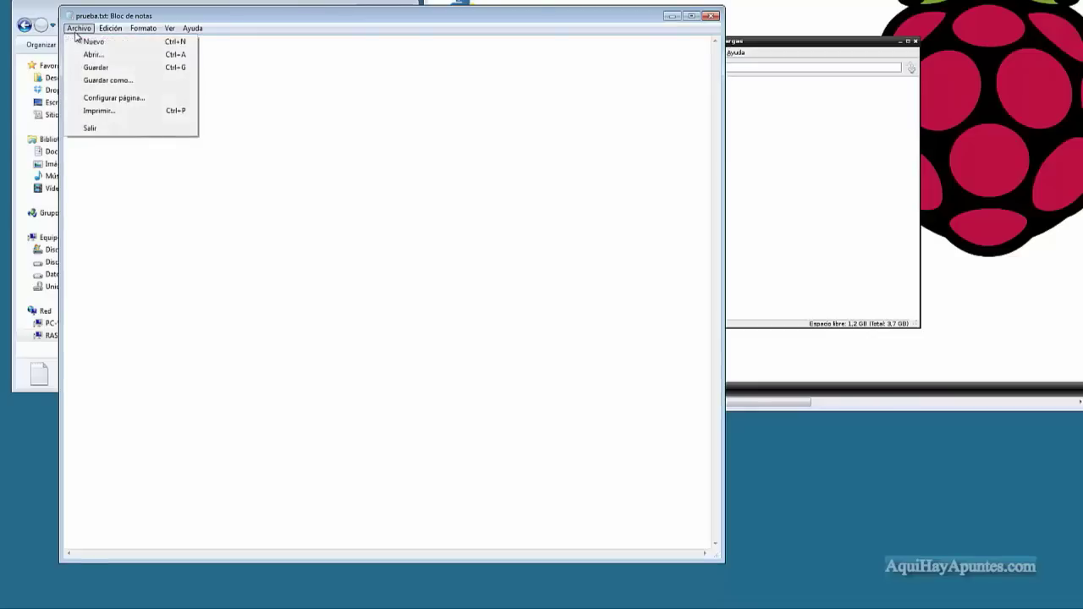
{"action": "left_click", "coordinate": [95, 67]}
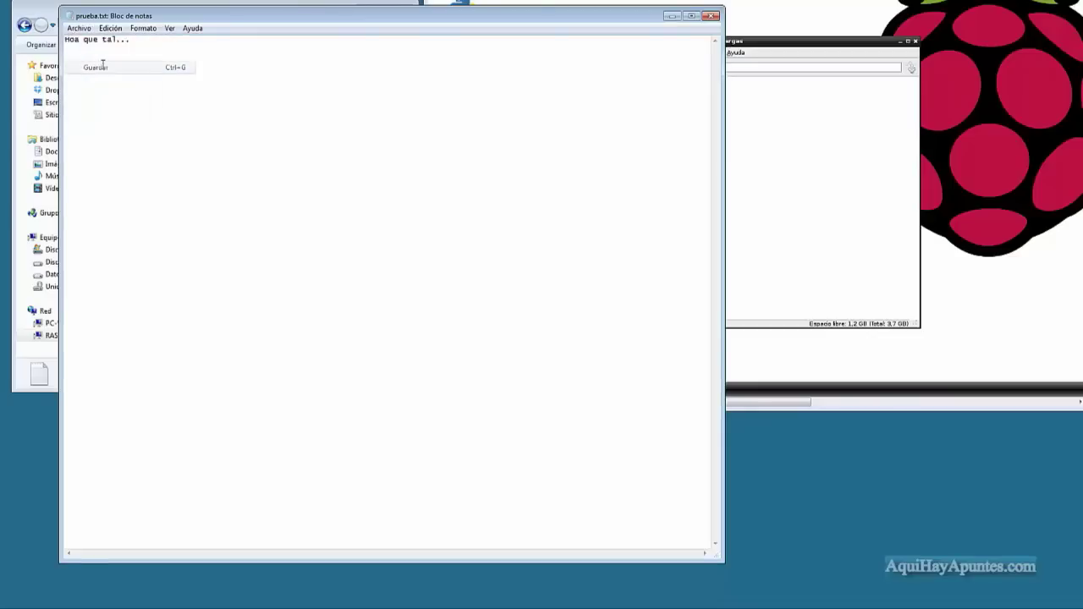
{"action": "left_click", "coordinate": [712, 15]}
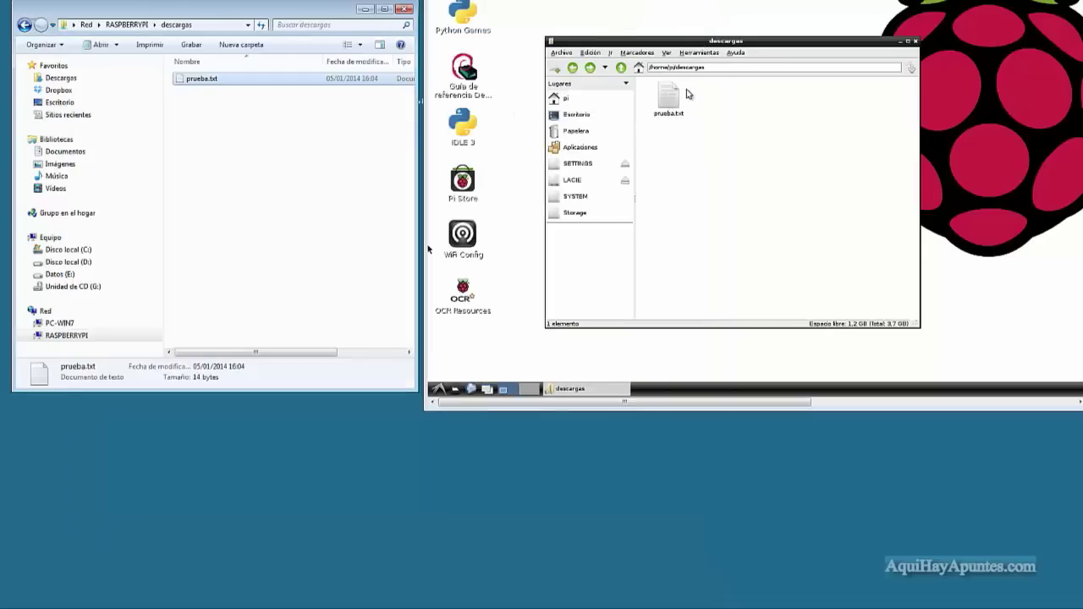
Open prueba.txt from the Pi's descargas folder in Leafpad, dismissing the run-file prompt.
{"action": "double_click", "coordinate": [675, 99]}
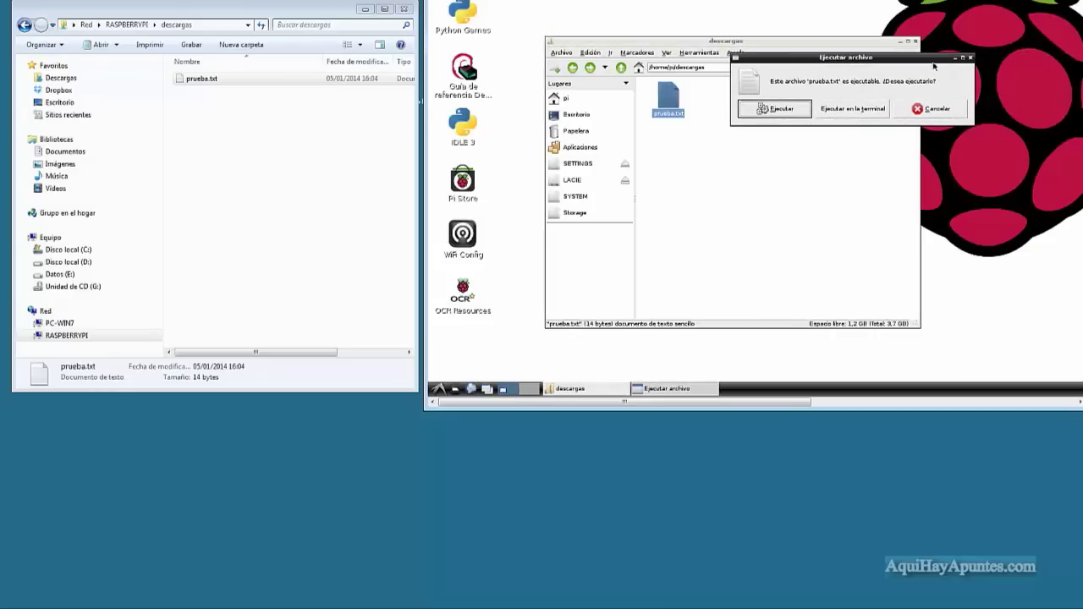
{"action": "left_click", "coordinate": [971, 58]}
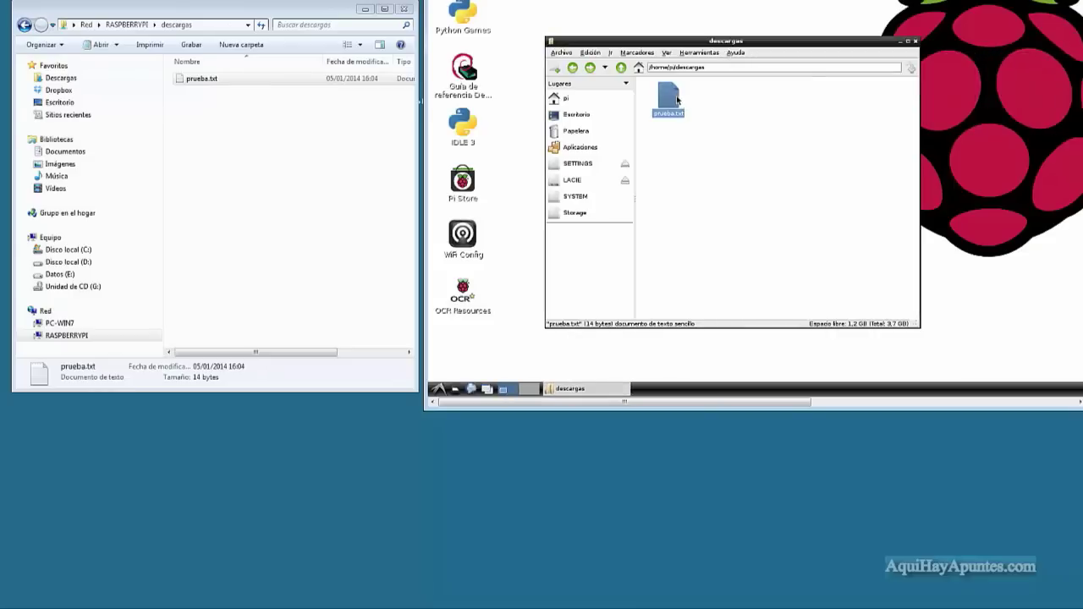
{"action": "right_click", "coordinate": [677, 100]}
{"action": "left_click", "coordinate": [709, 121]}
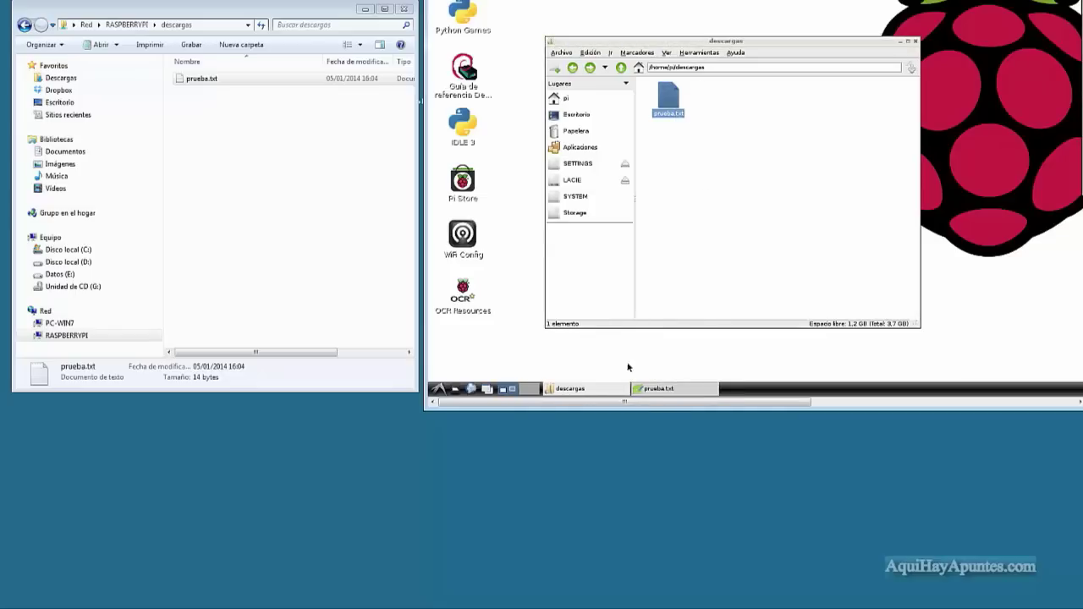
{"action": "left_click_drag", "start_coordinate": [659, 408], "coordinate": [871, 428]}
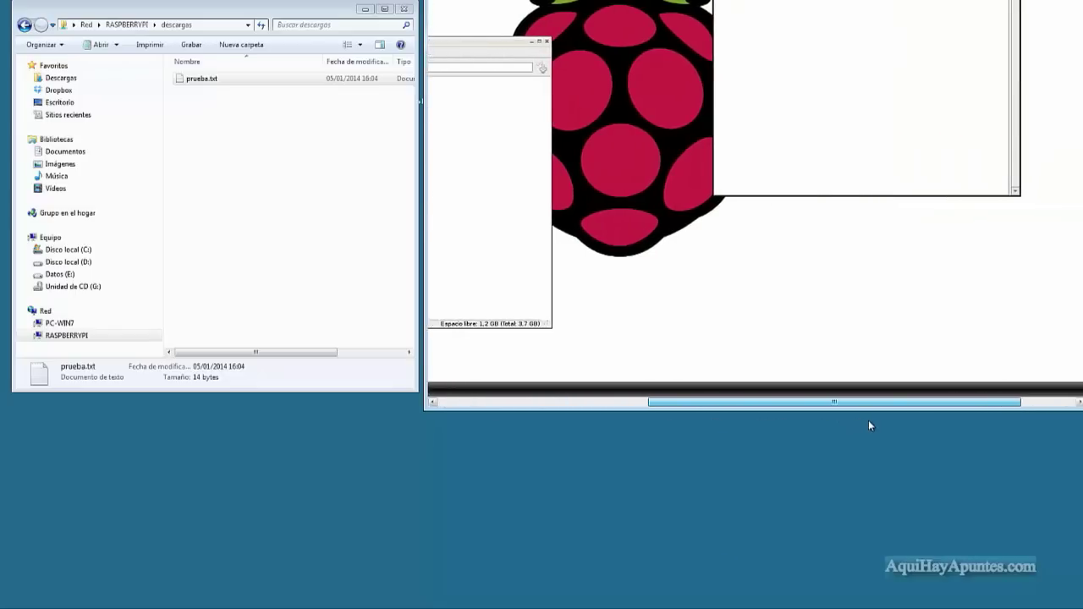
Correct the text to 'Hola que tal...' in Leafpad and save it.
{"action": "scroll", "coordinate": [1081, 157], "scroll_direction": "up", "scroll_amount": 3}
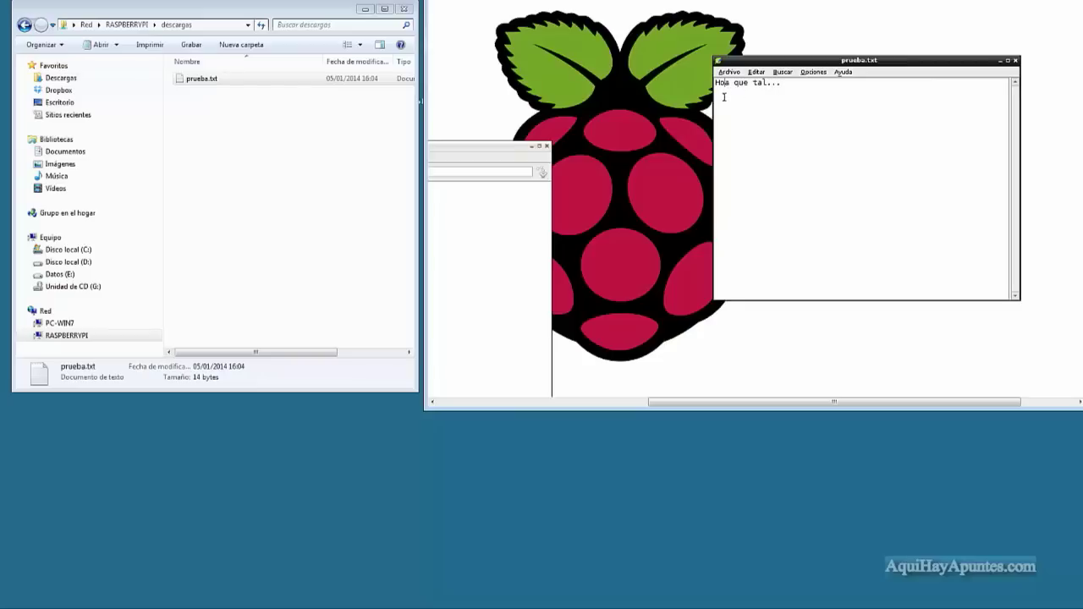
{"action": "type", "text": "l"}
{"action": "left_click", "coordinate": [730, 73]}
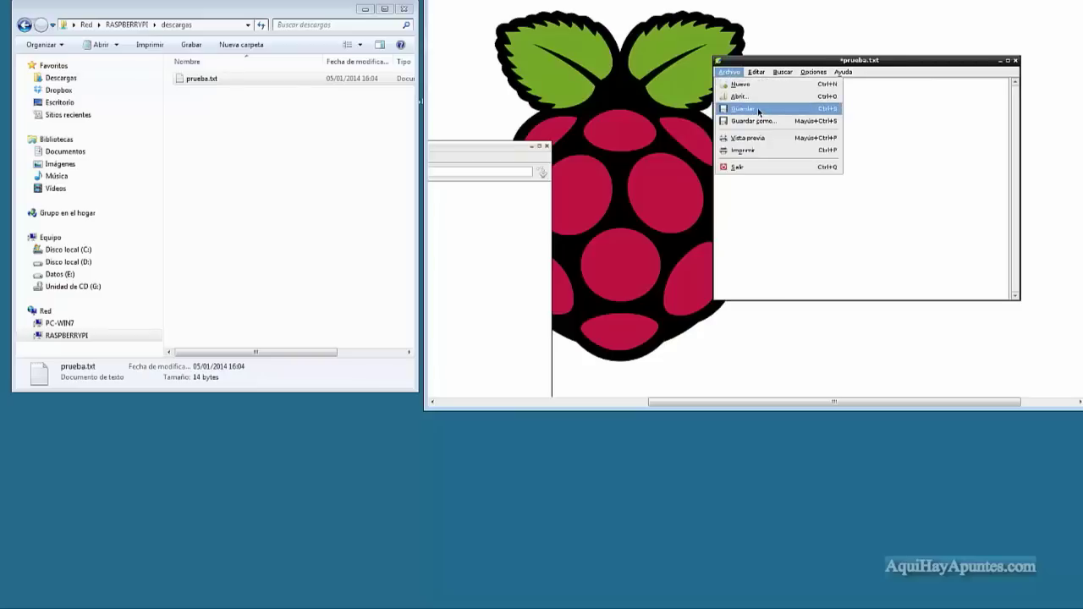
{"action": "left_click", "coordinate": [757, 109]}
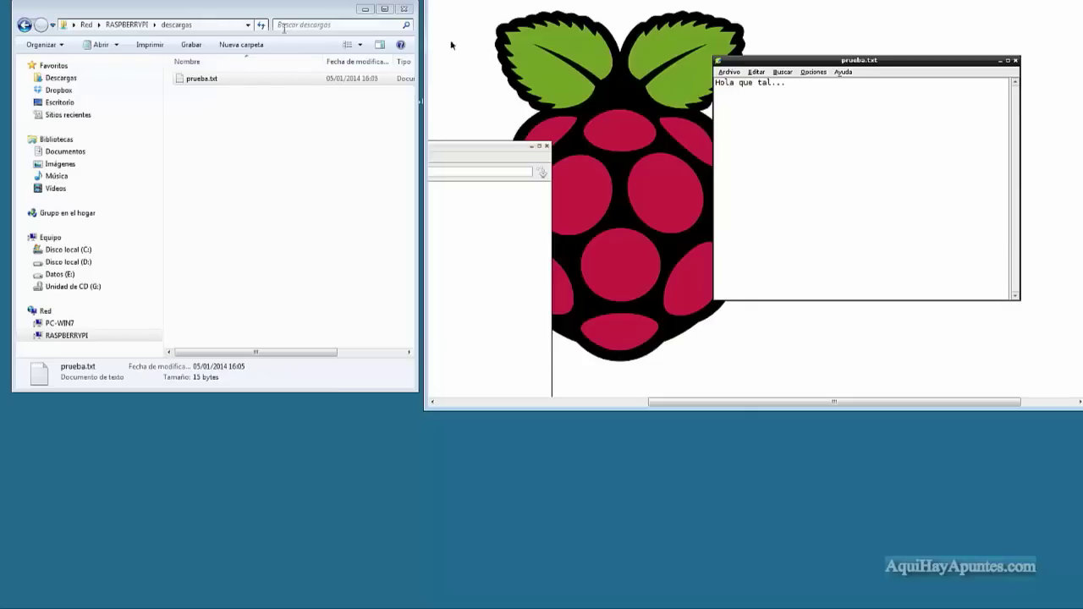
Reopen prueba.txt in Windows Notepad to confirm the edit, then close it.
{"action": "left_click", "coordinate": [216, 81]}
{"action": "double_click", "coordinate": [215, 80]}
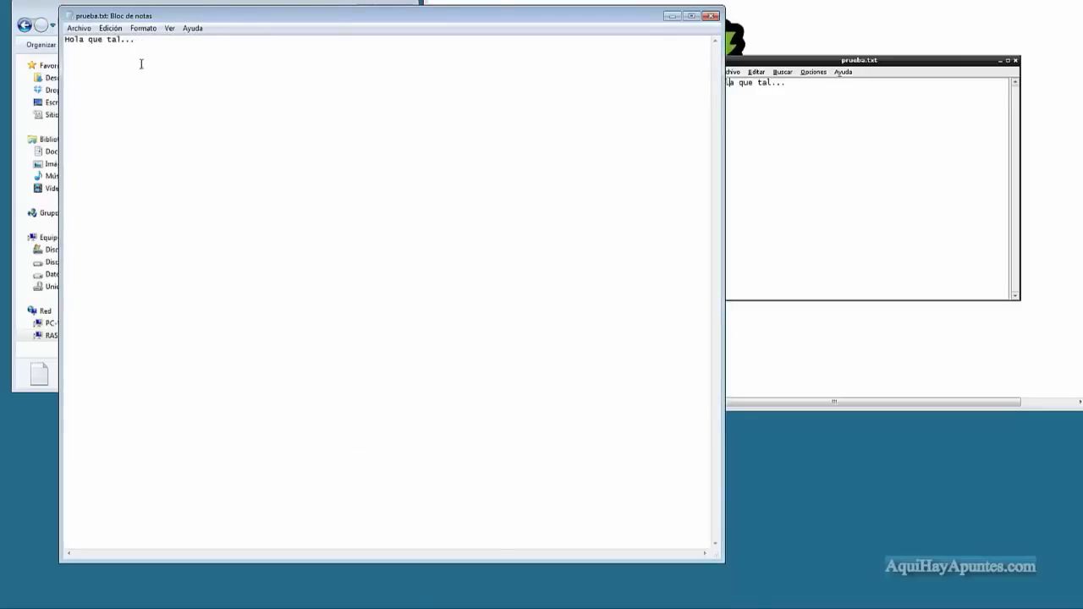
{"action": "left_click", "coordinate": [713, 15]}
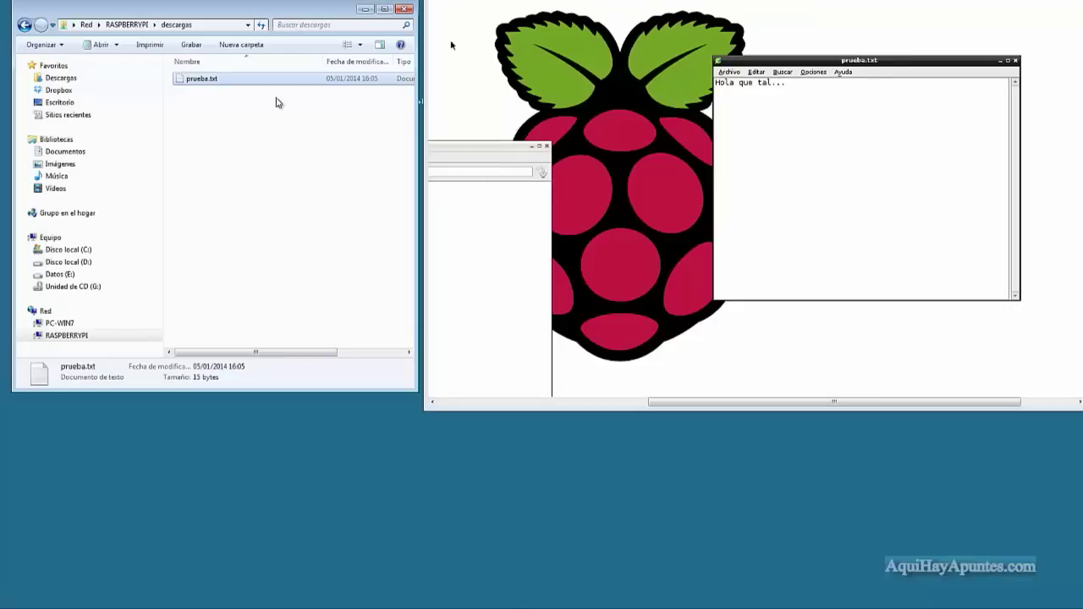
Rotate to the Ubuntu workspace and reposition the Pi's remote descargas window in VNC Viewer.
{"action": "key", "text": "ctrl+alt+Right"}
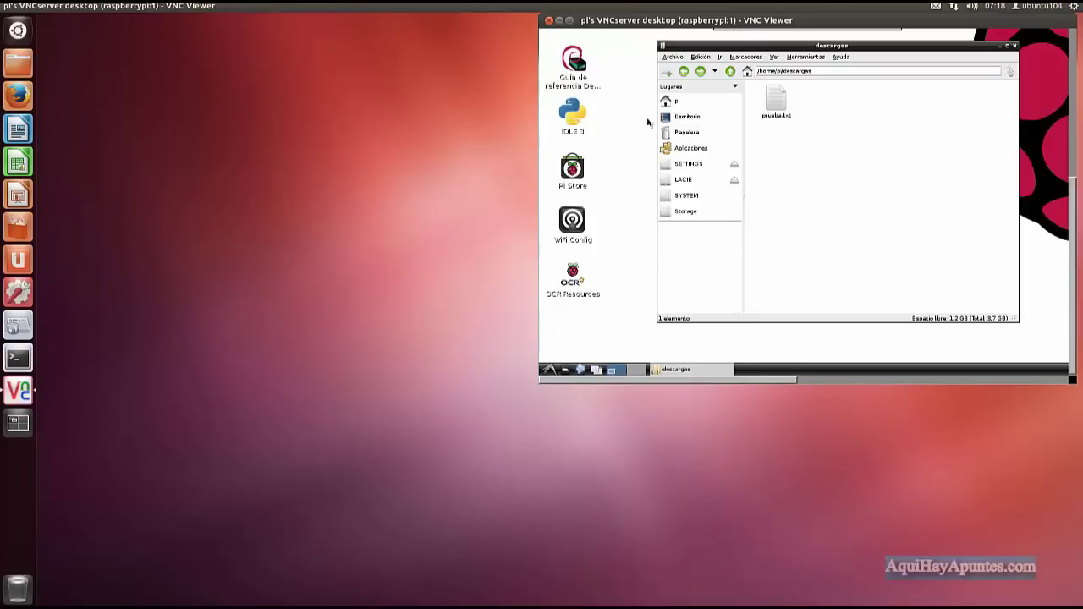
{"action": "mouse_move", "coordinate": [888, 47]}
{"action": "left_mouse_down"}
{"action": "mouse_move", "coordinate": [862, 48]}
{"action": "mouse_move", "coordinate": [873, 49]}
{"action": "left_mouse_up"}
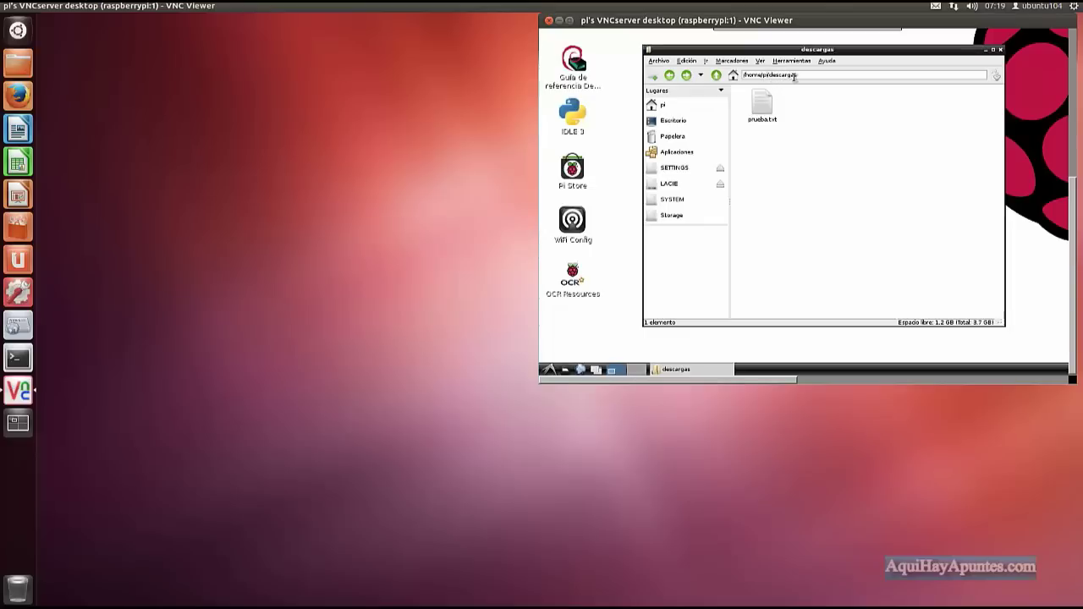
From the home folder, browse Examinar la red and open RASPBERRYPI to see descargas, LACIE and print$.
{"action": "left_click", "coordinate": [17, 65]}
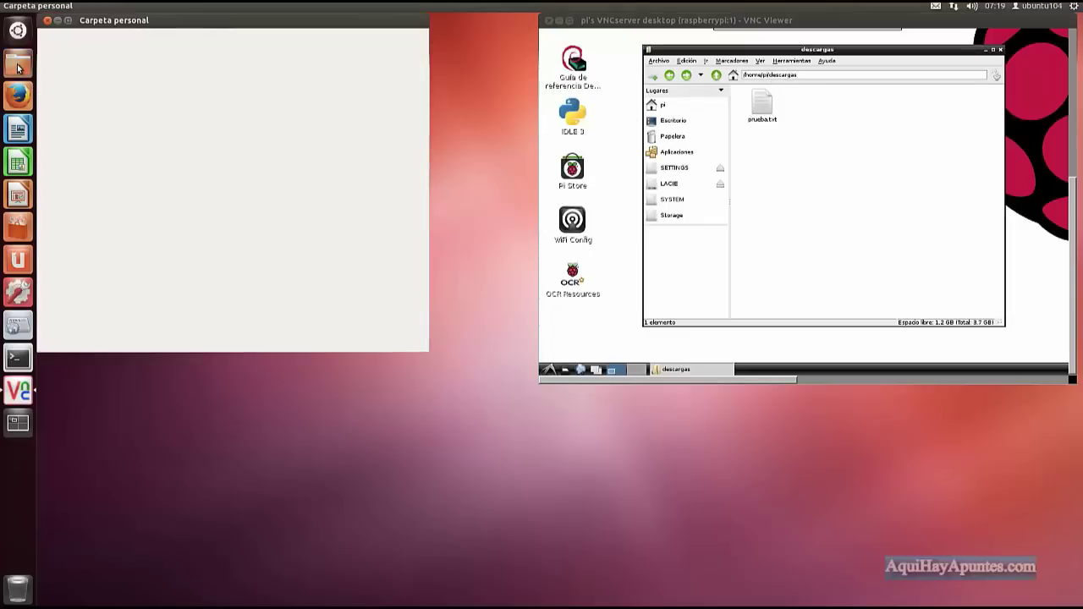
{"action": "left_click_drag", "start_coordinate": [209, 22], "coordinate": [276, 44]}
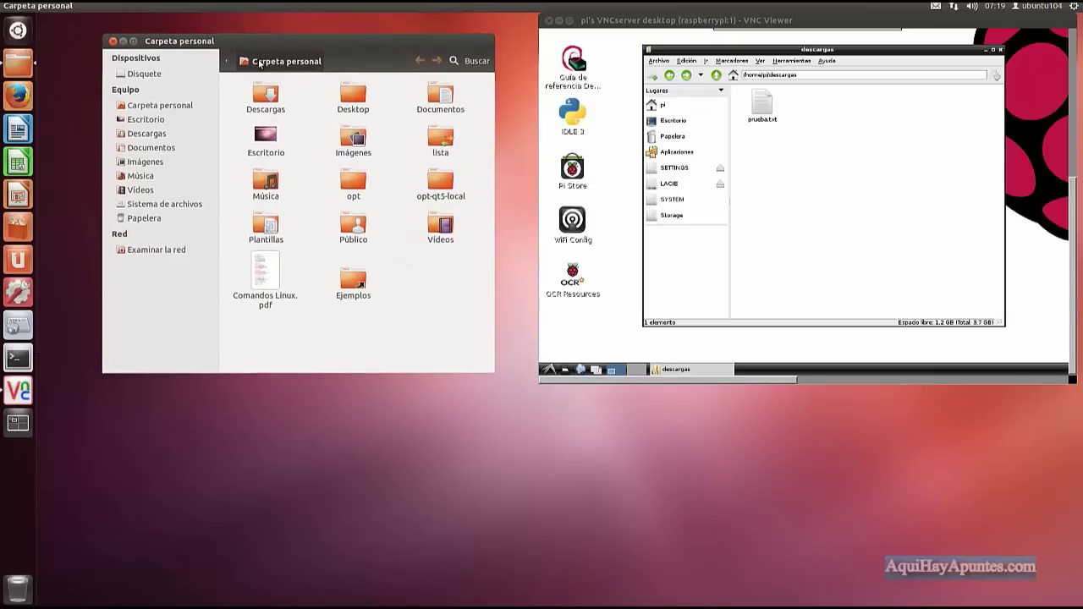
{"action": "left_click", "coordinate": [146, 252]}
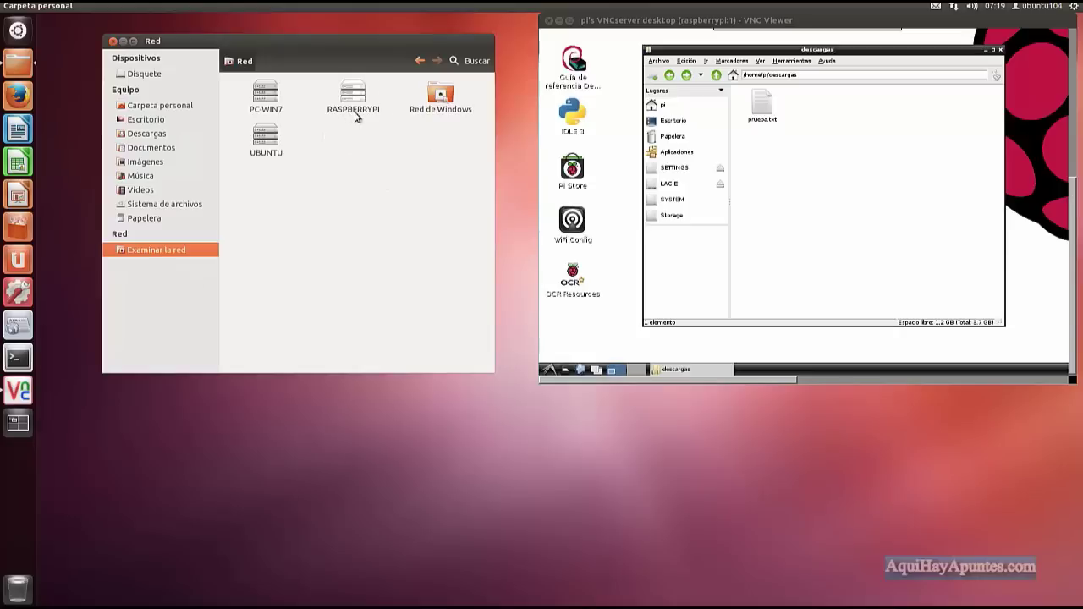
{"action": "double_click", "coordinate": [354, 99]}
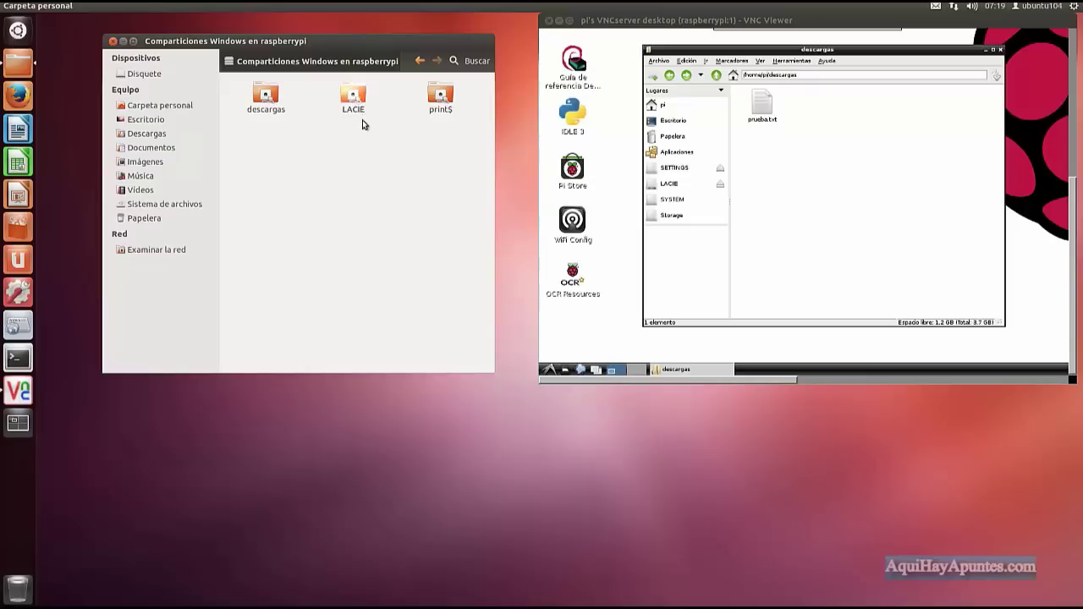
Open the LACIE share and fill its login prompt with the user name, WORKGROUP domain and password.
{"action": "left_click", "coordinate": [354, 98]}
{"action": "double_click", "coordinate": [354, 94]}
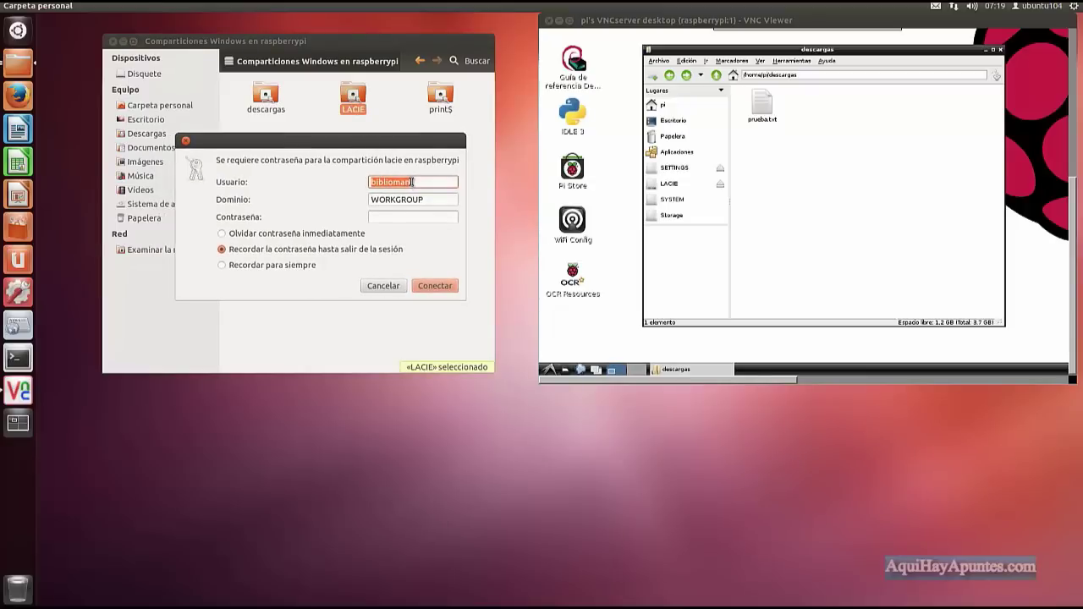
{"action": "type", "text": "pi"}
{"action": "left_click_drag", "start_coordinate": [428, 200], "coordinate": [369, 202]}
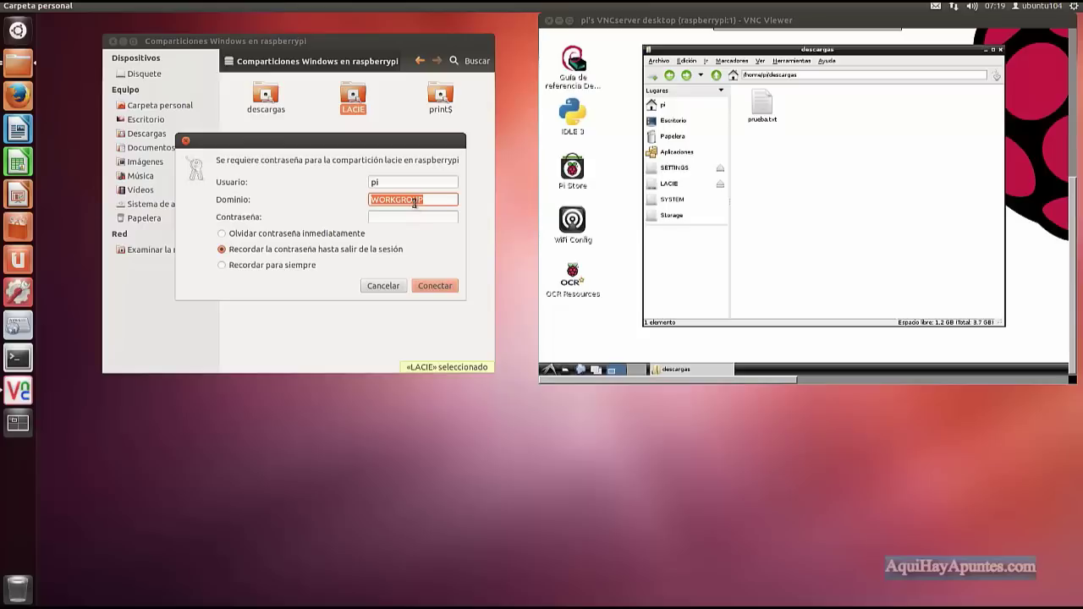
{"action": "left_click", "coordinate": [404, 218]}
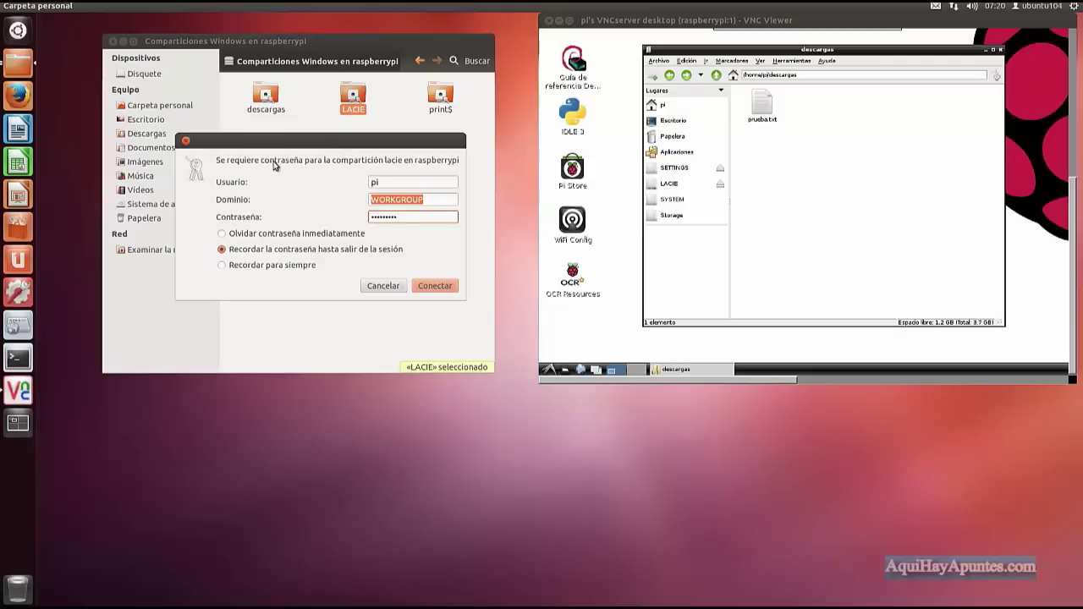
Connect to LACIE and create a new folder named 'Prueba desde Linux' in it.
{"action": "left_click", "coordinate": [434, 286]}
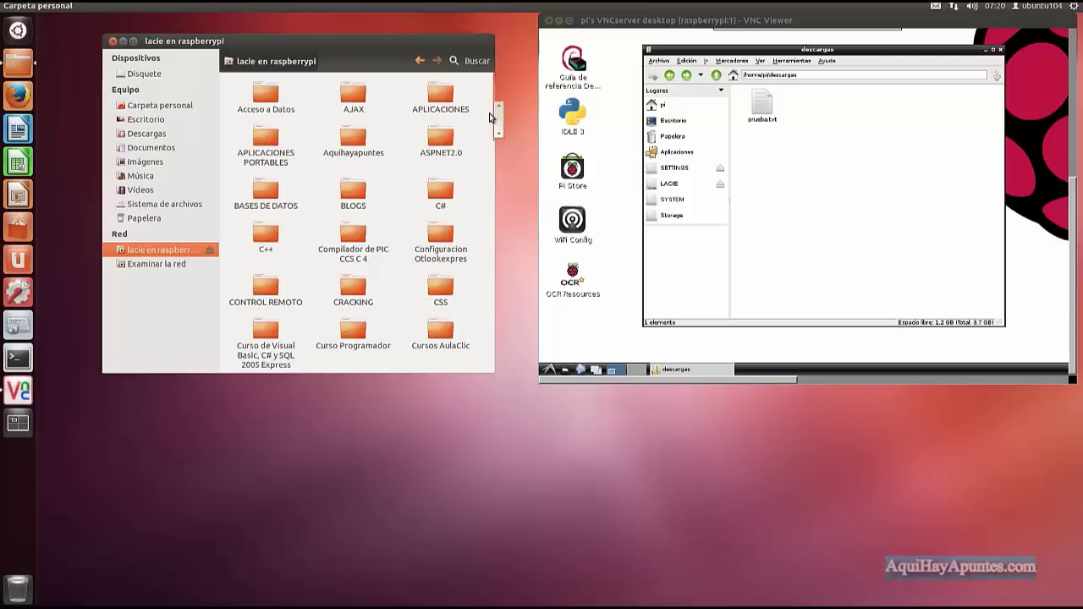
{"action": "left_click_drag", "start_coordinate": [500, 123], "coordinate": [487, 366]}
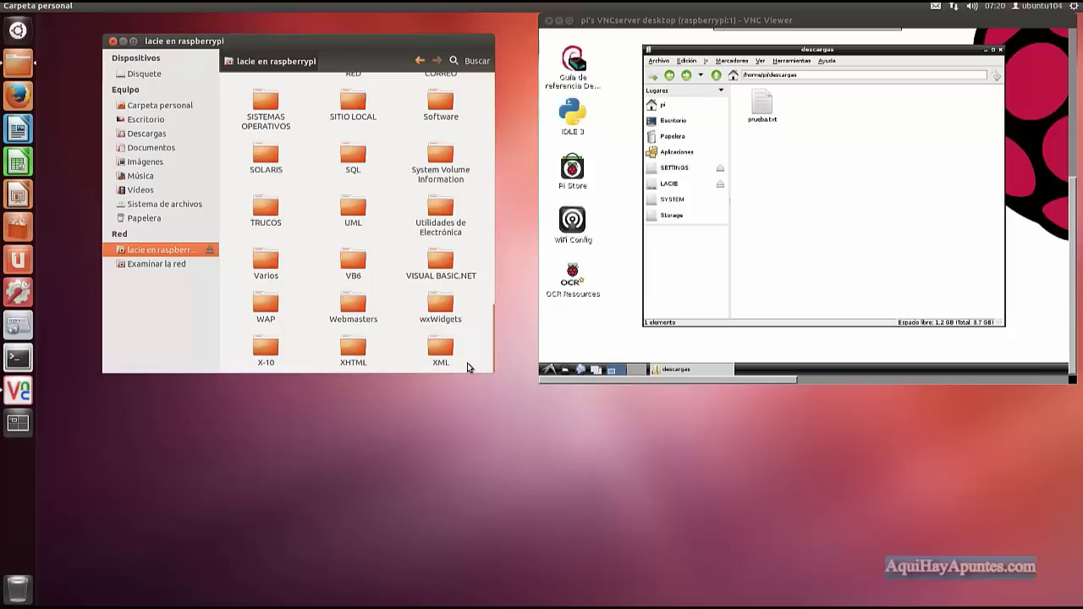
{"action": "right_click", "coordinate": [467, 363]}
{"action": "left_click", "coordinate": [485, 374]}
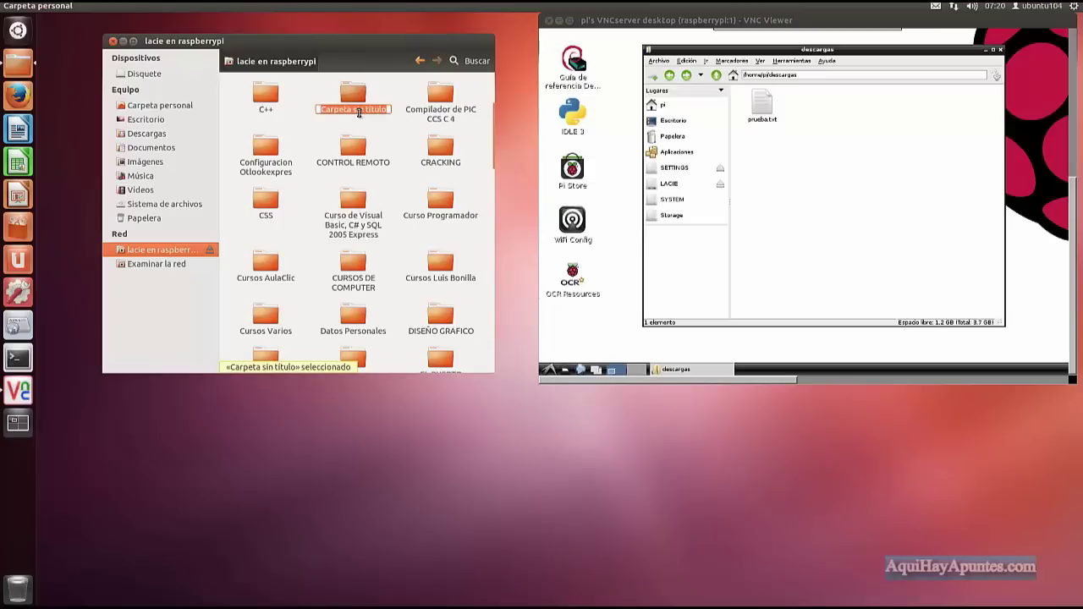
{"action": "type", "text": "Prueba desde Linux"}
{"action": "key", "text": "Return"}
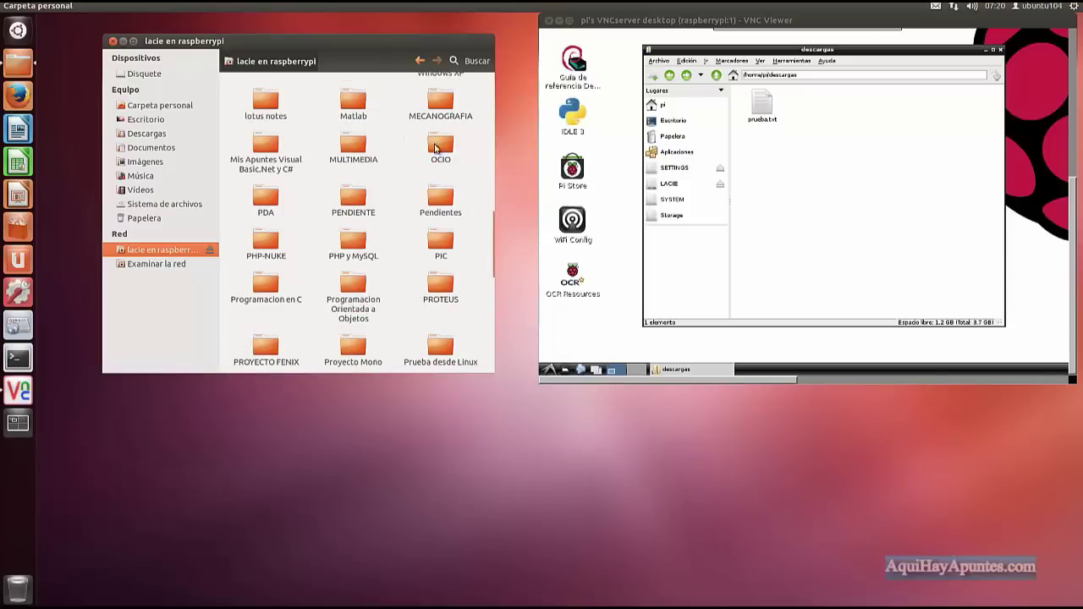
Scroll the LACIE listing and select the new Prueba desde Linux folder.
{"action": "scroll", "coordinate": [500, 159], "scroll_direction": "up", "scroll_amount": 6}
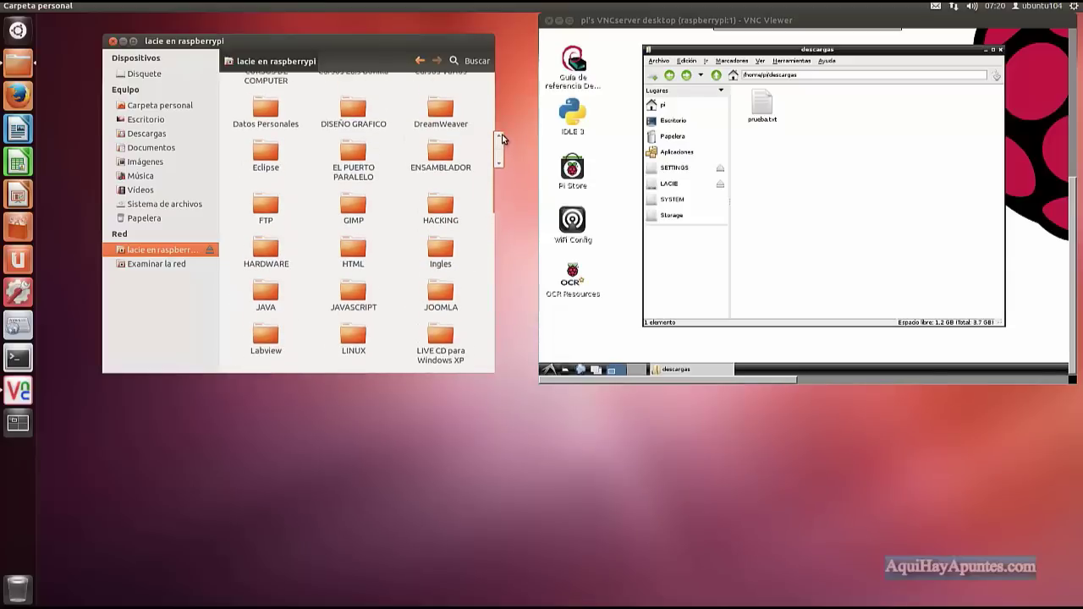
{"action": "scroll", "coordinate": [507, 89], "scroll_direction": "up", "scroll_amount": 1}
{"action": "scroll", "coordinate": [499, 152], "scroll_direction": "down", "scroll_amount": 5}
{"action": "scroll", "coordinate": [499, 152], "scroll_direction": "down", "scroll_amount": 7}
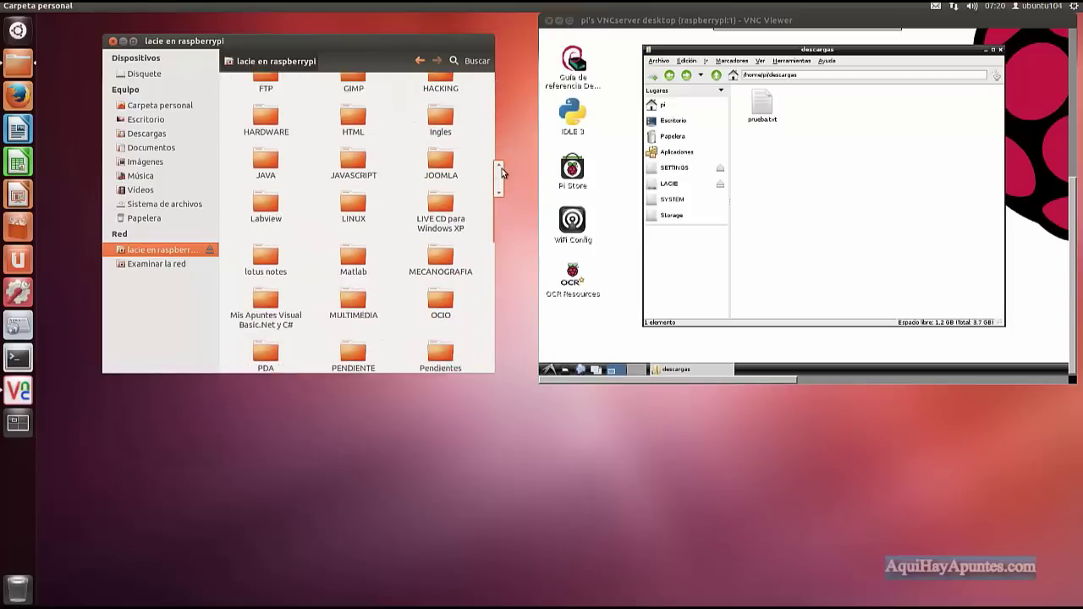
{"action": "scroll", "coordinate": [501, 202], "scroll_direction": "down", "scroll_amount": 2}
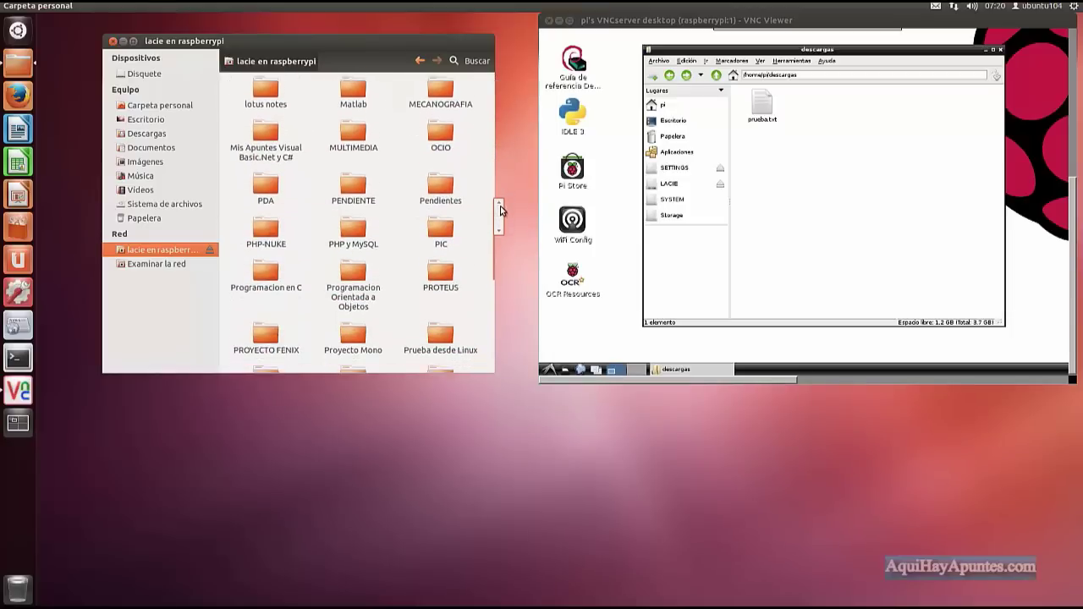
{"action": "scroll", "coordinate": [501, 222], "scroll_direction": "down", "scroll_amount": 1}
{"action": "left_click", "coordinate": [444, 264]}
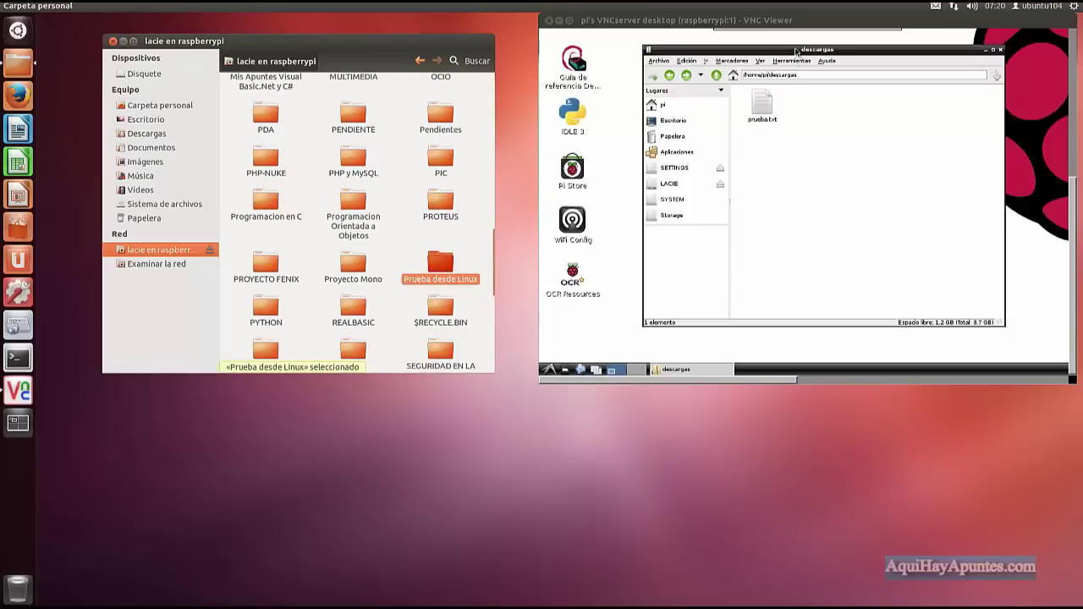
{"action": "left_click", "coordinate": [798, 53]}
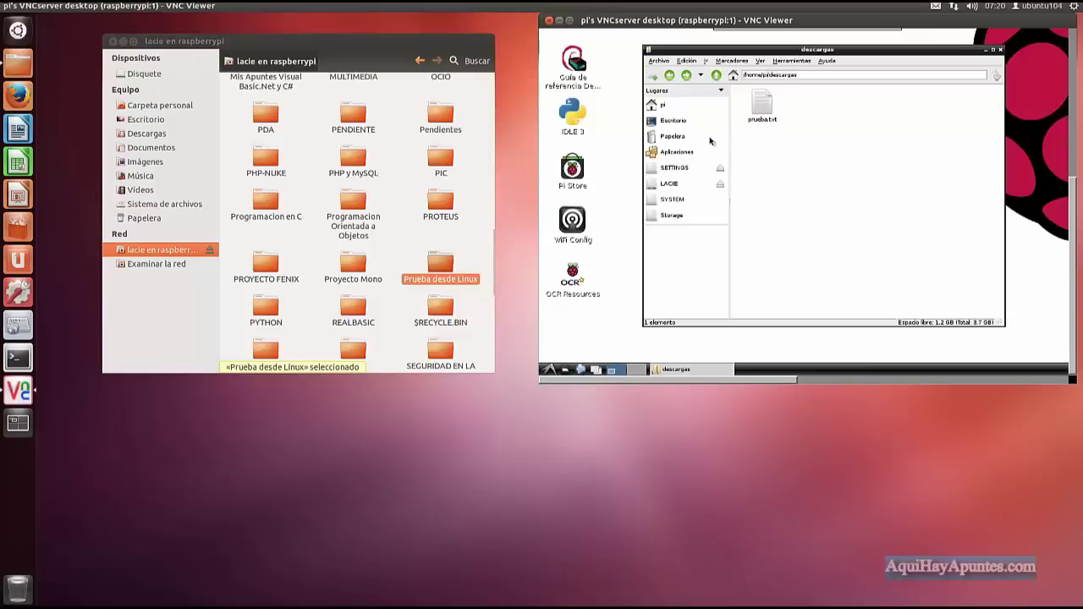
On the Pi, navigate up to root and into /media to the LACIE drive's folder.
{"action": "left_click", "coordinate": [717, 75]}
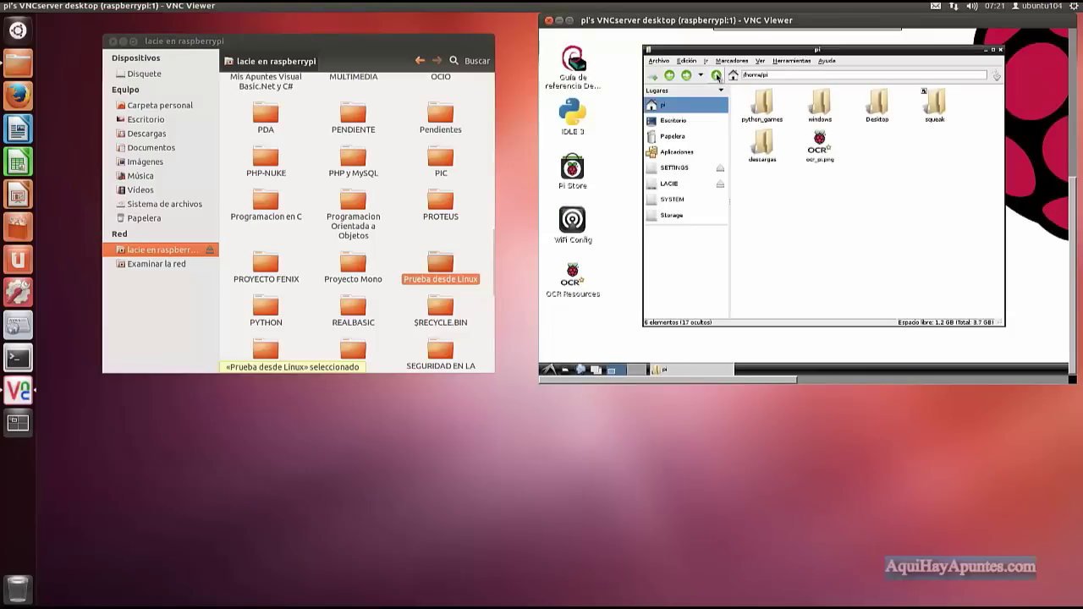
{"action": "left_click", "coordinate": [716, 76]}
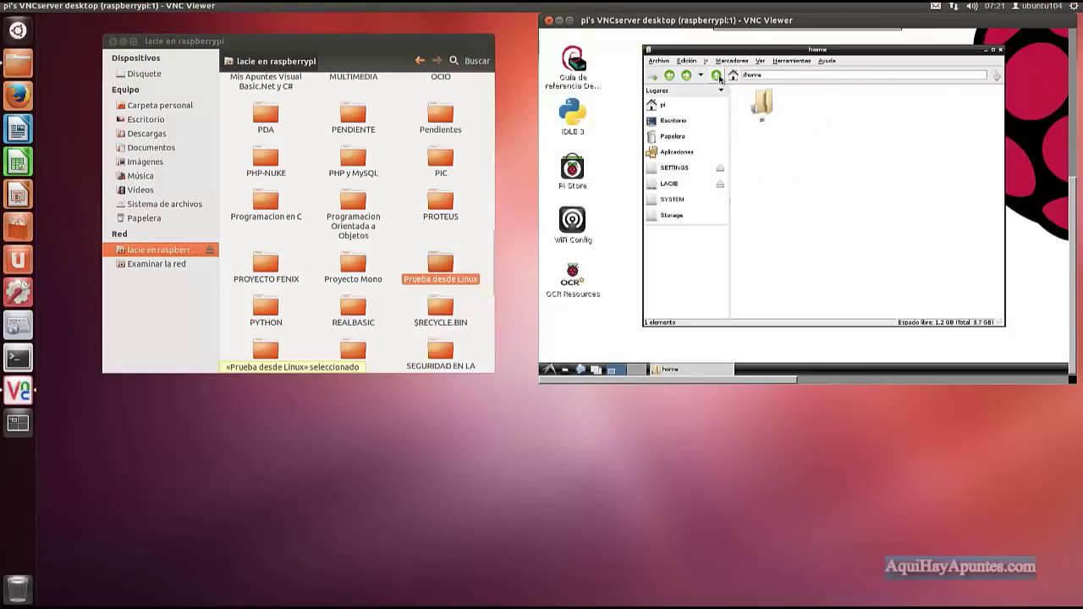
{"action": "left_click", "coordinate": [717, 76]}
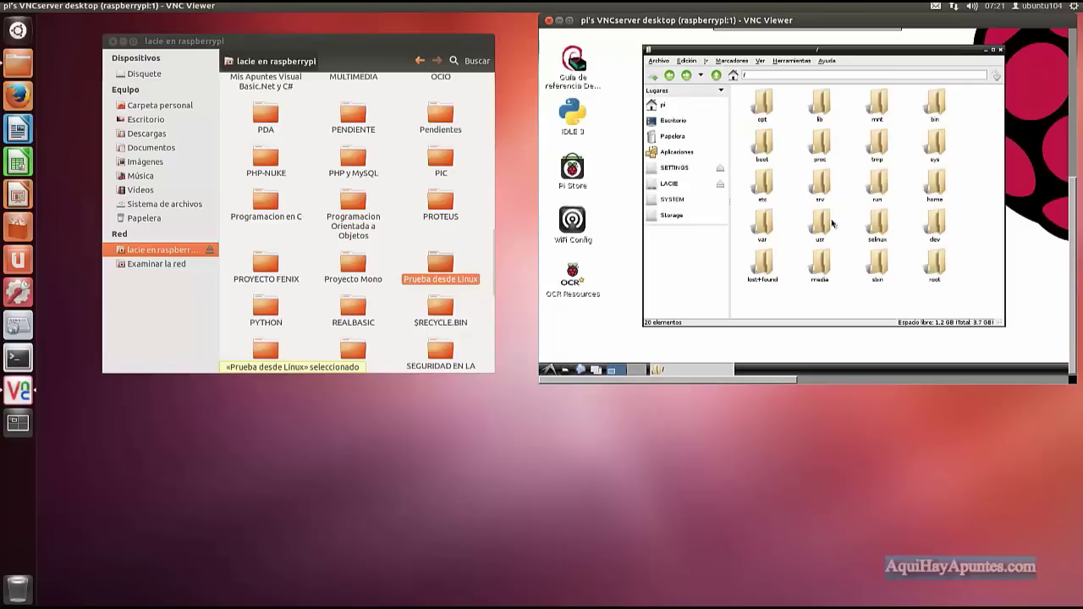
{"action": "double_click", "coordinate": [825, 267]}
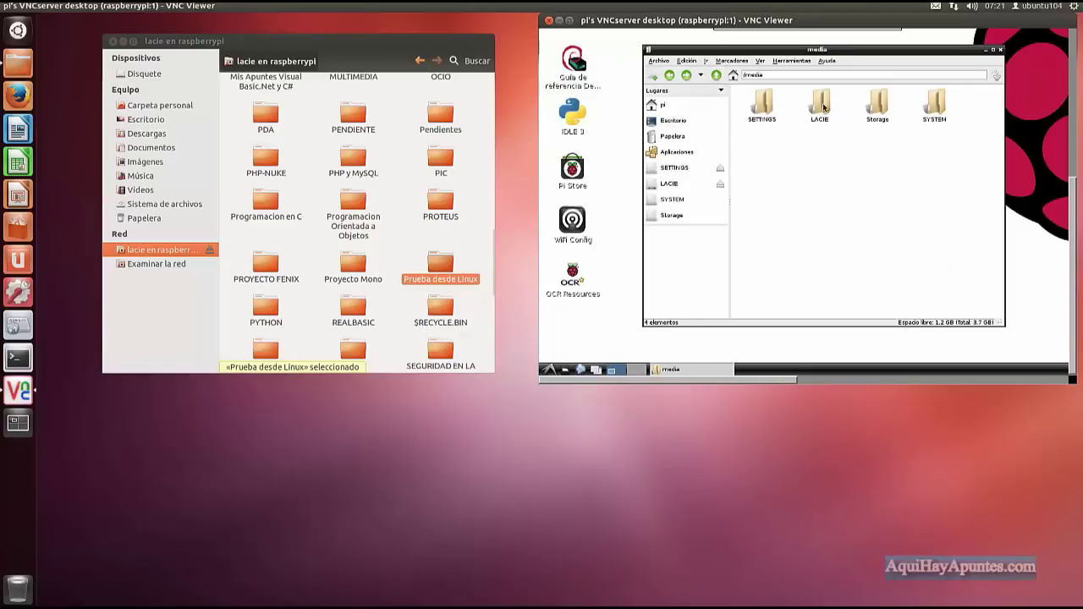
{"action": "double_click", "coordinate": [823, 106]}
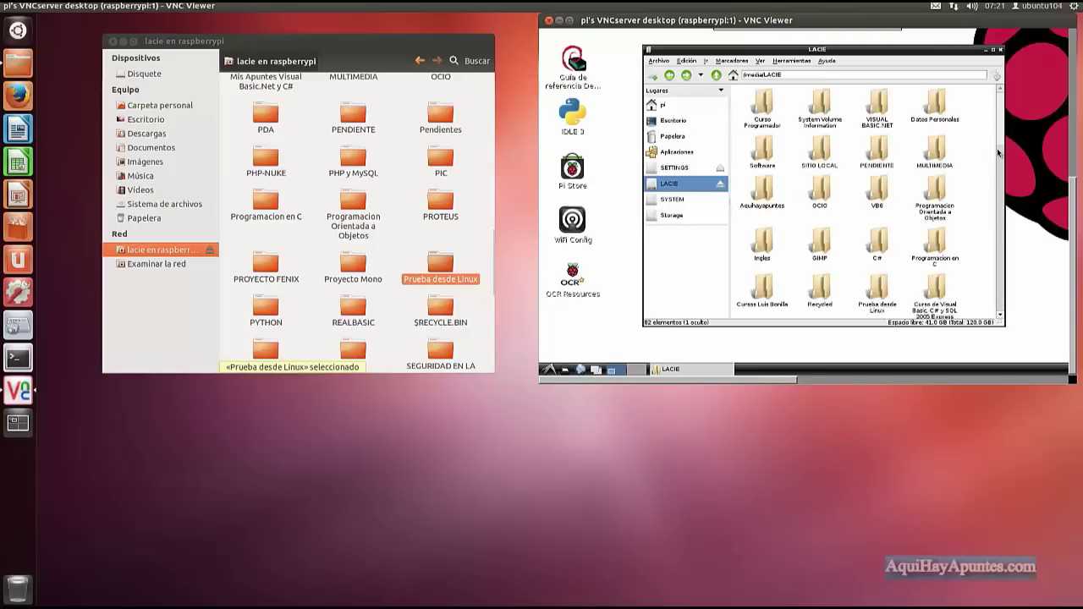
{"action": "left_click_drag", "start_coordinate": [1000, 130], "coordinate": [1002, 261]}
Sort the LACIE folders by modification date and open Prueba desde Linux.
{"action": "left_click", "coordinate": [759, 61]}
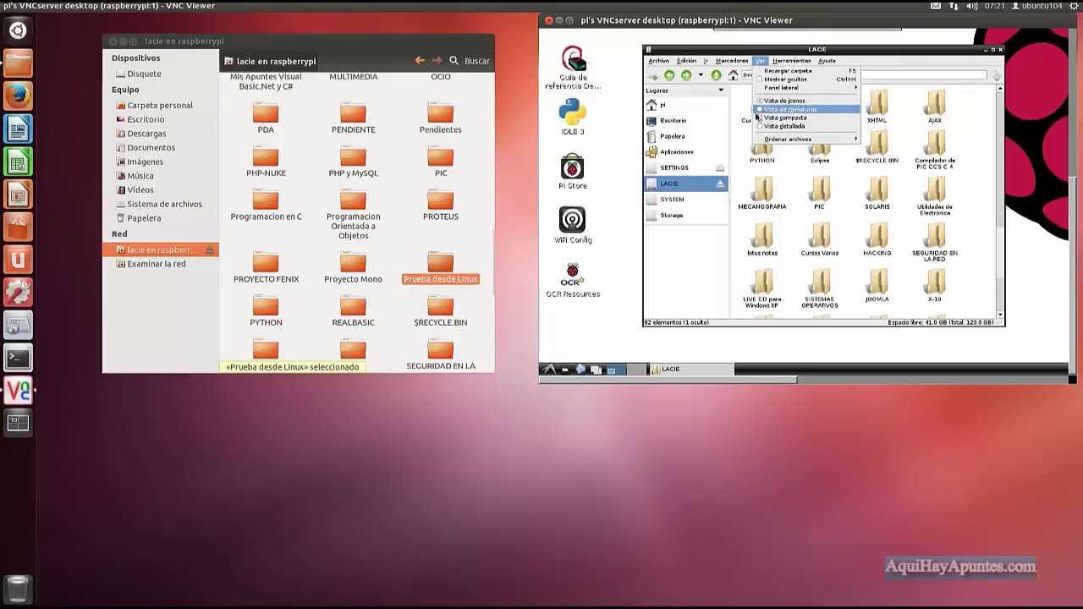
{"action": "mouse_move", "coordinate": [766, 139]}
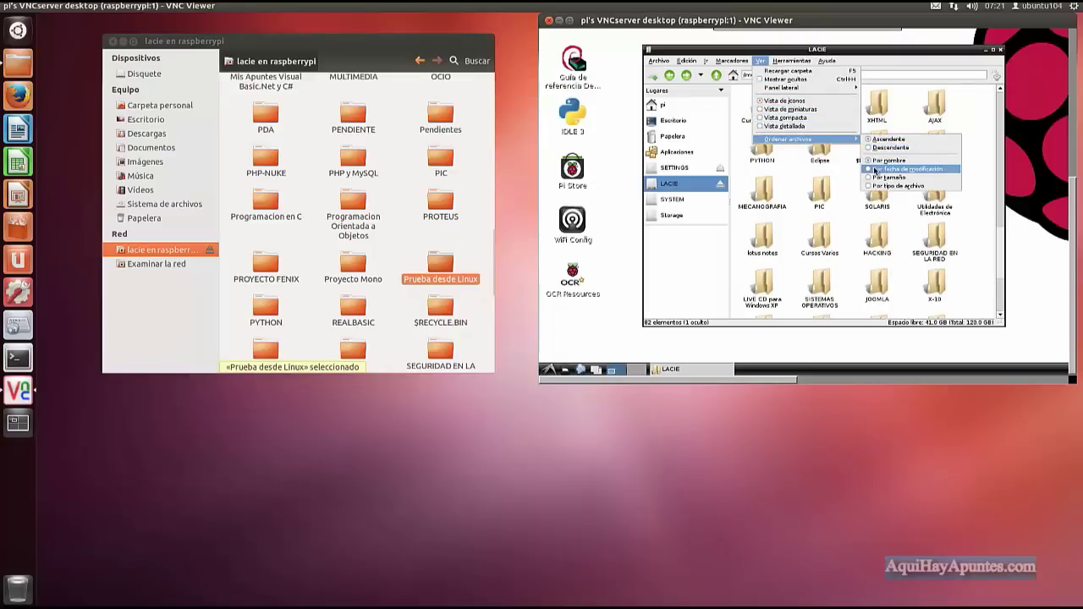
{"action": "left_click", "coordinate": [904, 169]}
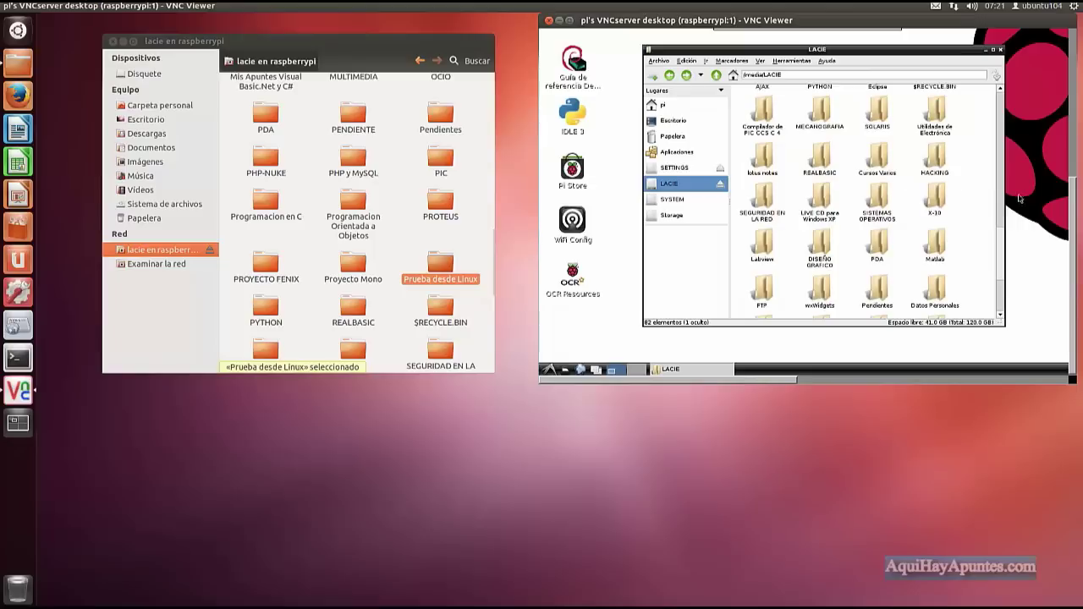
{"action": "left_click_drag", "start_coordinate": [1004, 231], "coordinate": [1006, 305]}
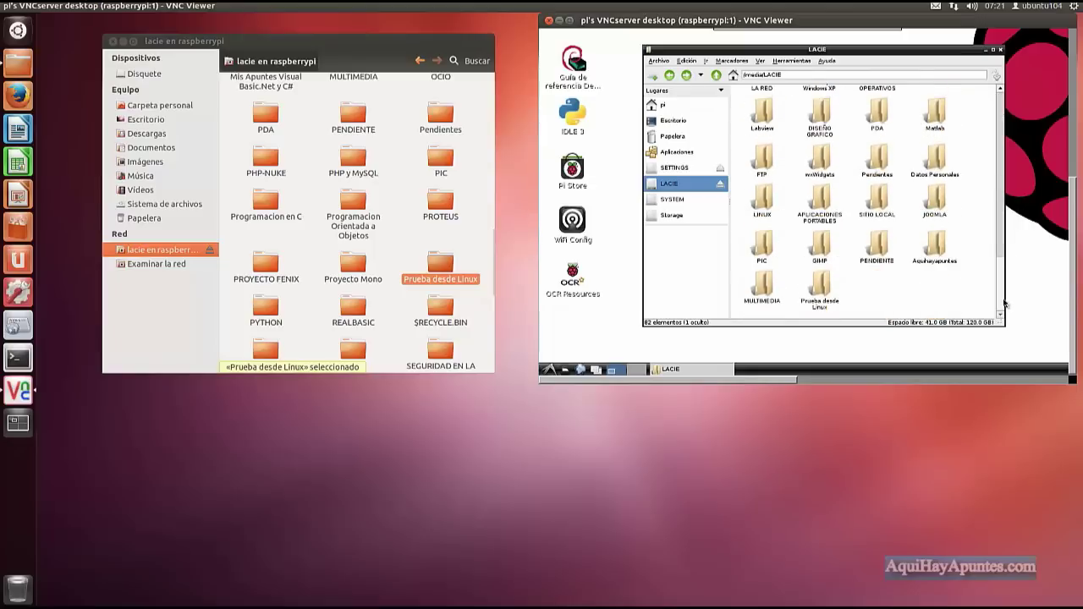
{"action": "left_click", "coordinate": [821, 286]}
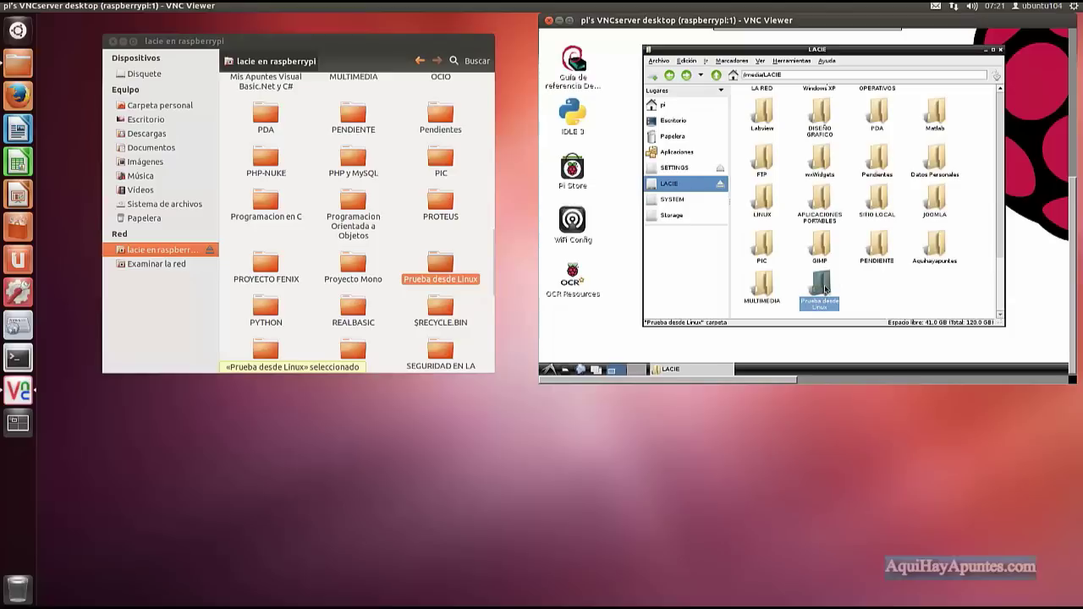
{"action": "double_click", "coordinate": [825, 287]}
Add an empty file named 'prueba desde raspberry' via Crear nuevo > Archivo en blanco.
{"action": "right_click", "coordinate": [769, 110]}
{"action": "mouse_move", "coordinate": [770, 111]}
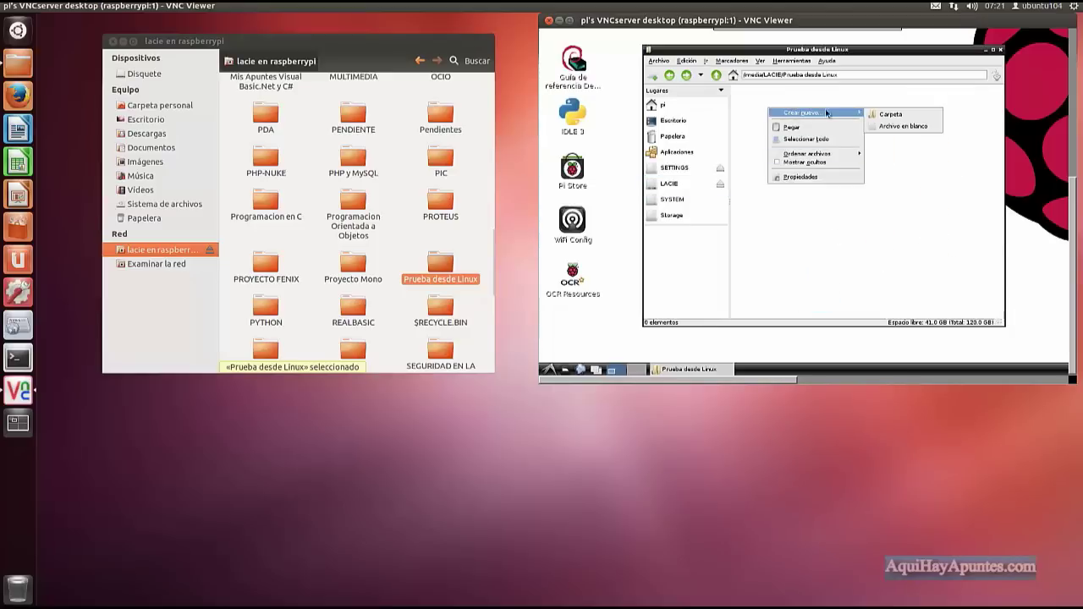
{"action": "left_click", "coordinate": [881, 125]}
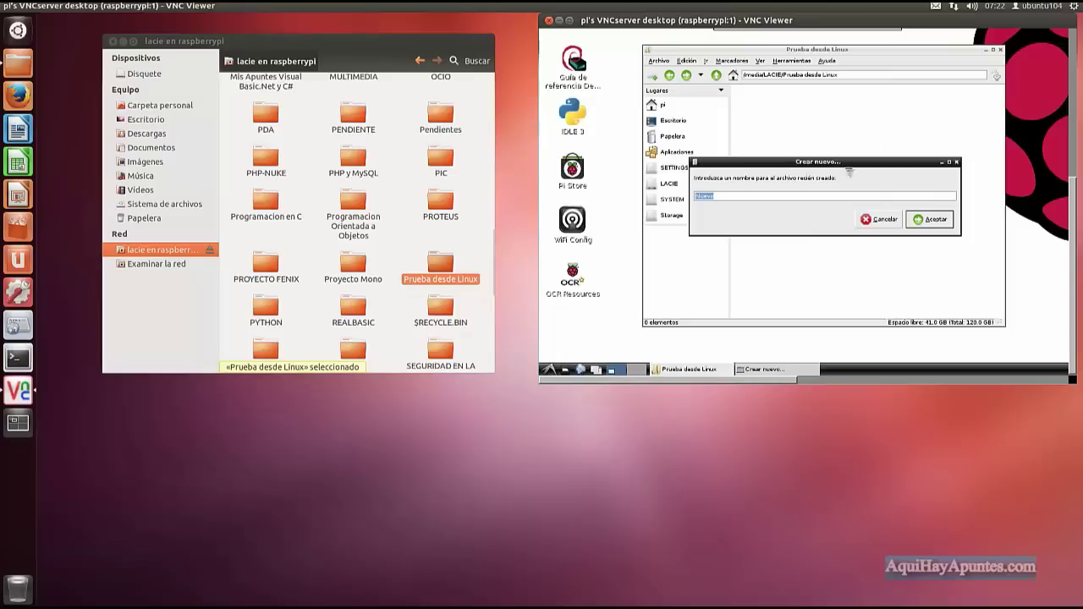
{"action": "type", "text": "n"}
{"action": "type", "text": "prueba desde raspberry"}
{"action": "left_click", "coordinate": [924, 223]}
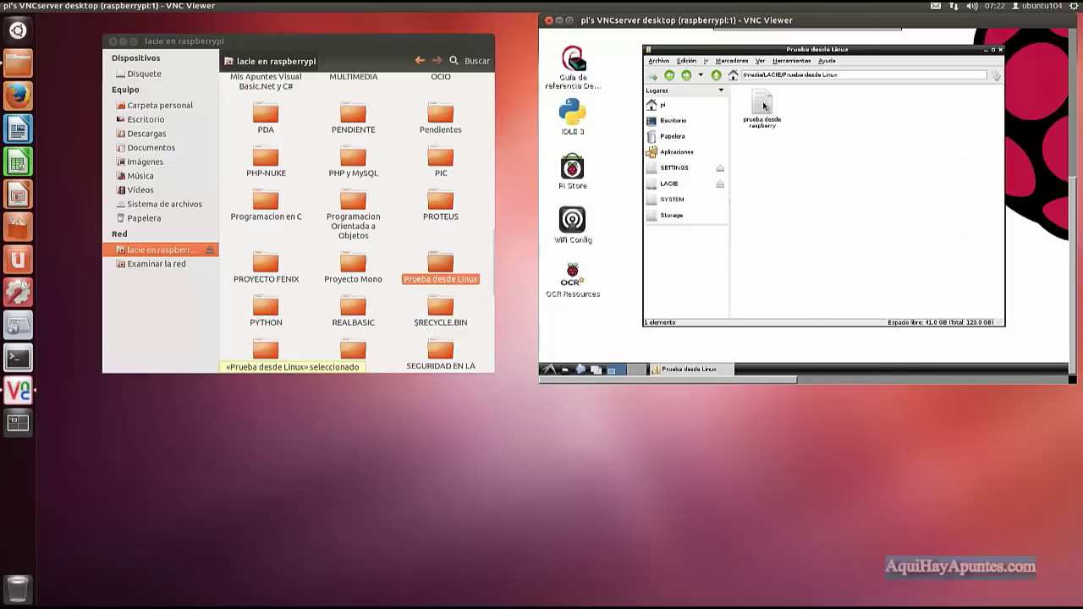
Open Prueba desde Linux on the share and try opening prueba desde raspberry, dismissing the chooser.
{"action": "double_click", "coordinate": [438, 262]}
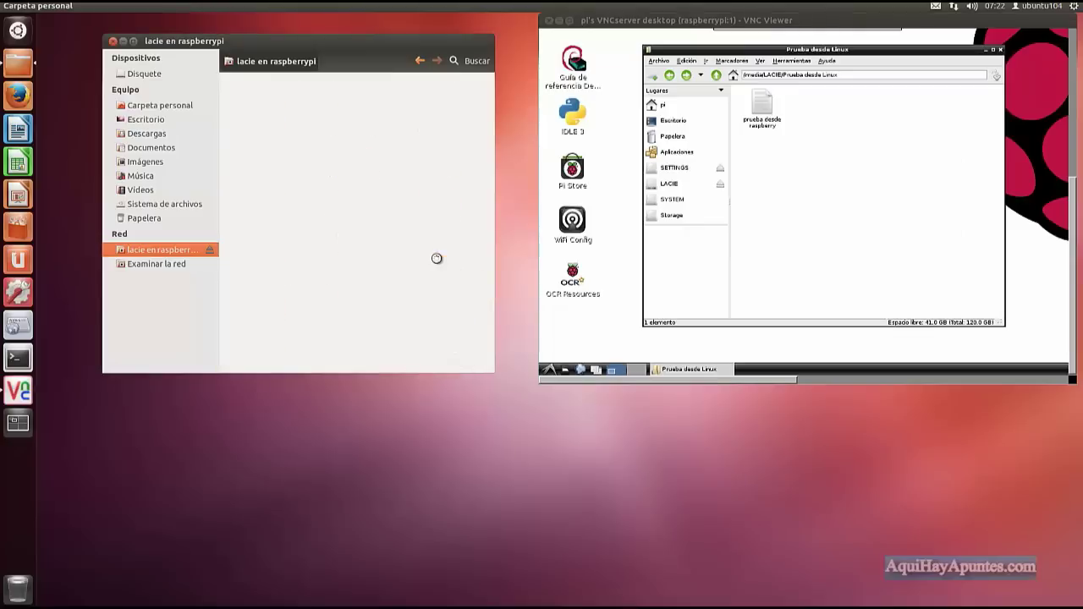
{"action": "double_click", "coordinate": [262, 107]}
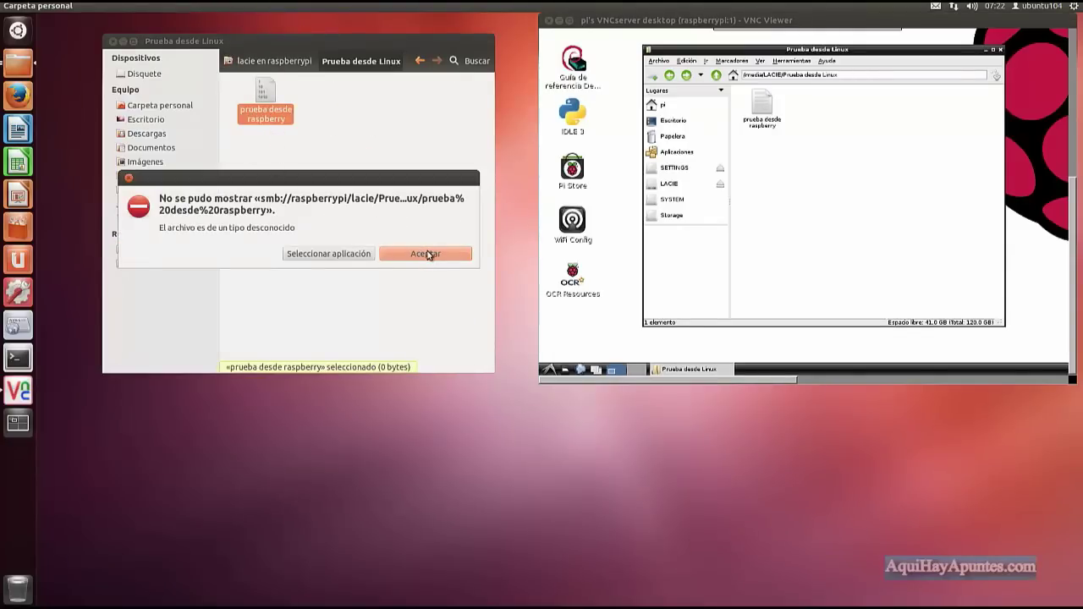
{"action": "left_click", "coordinate": [357, 254]}
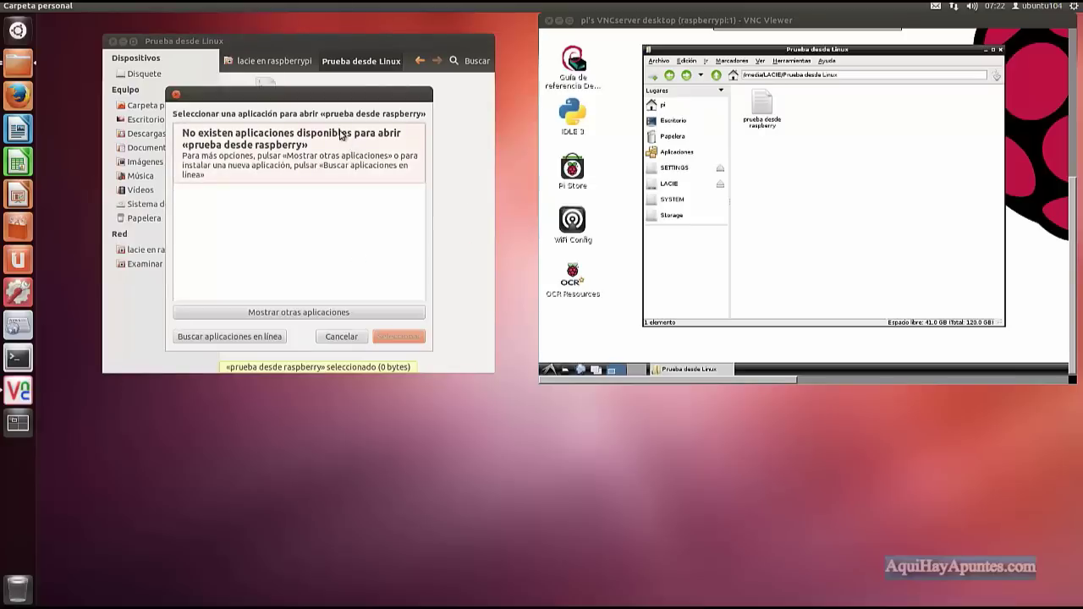
{"action": "left_click", "coordinate": [175, 95]}
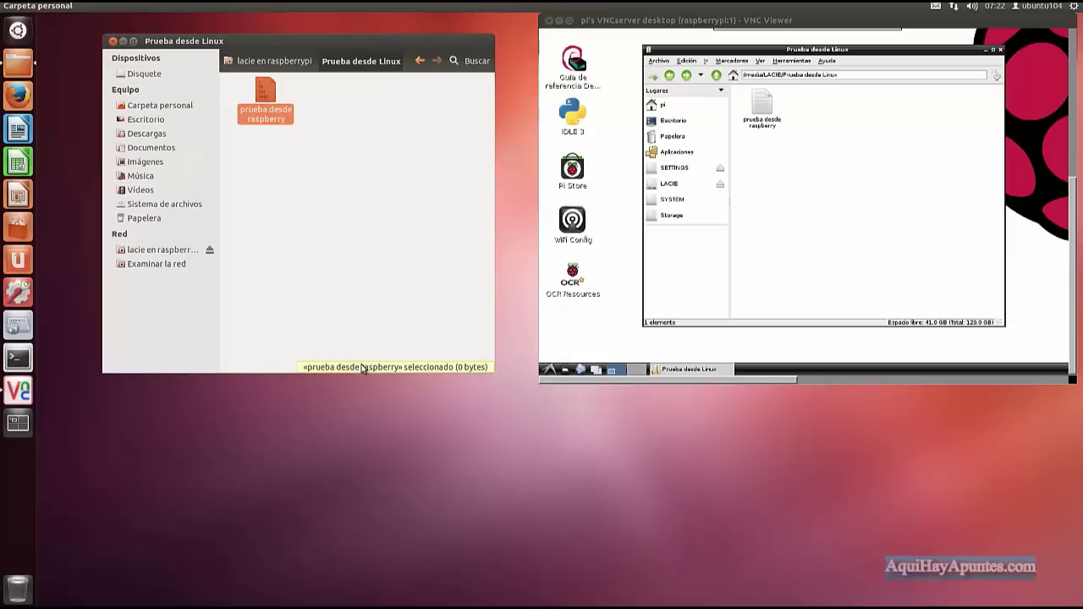
Open prueba desde raspberry with gedit through Abrir con otra aplicación.
{"action": "right_click", "coordinate": [251, 114]}
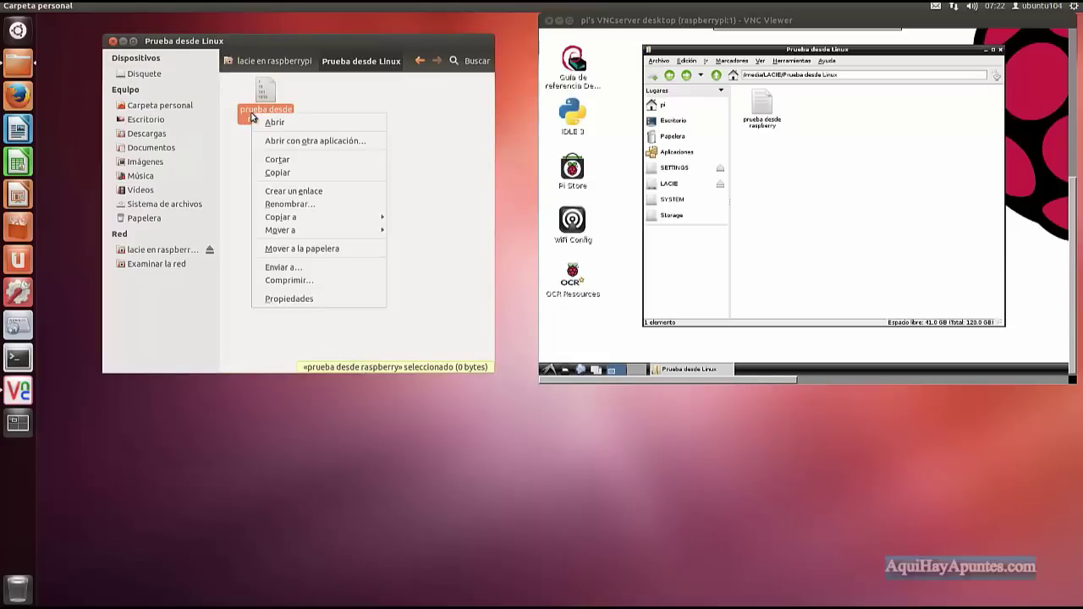
{"action": "left_click", "coordinate": [268, 141]}
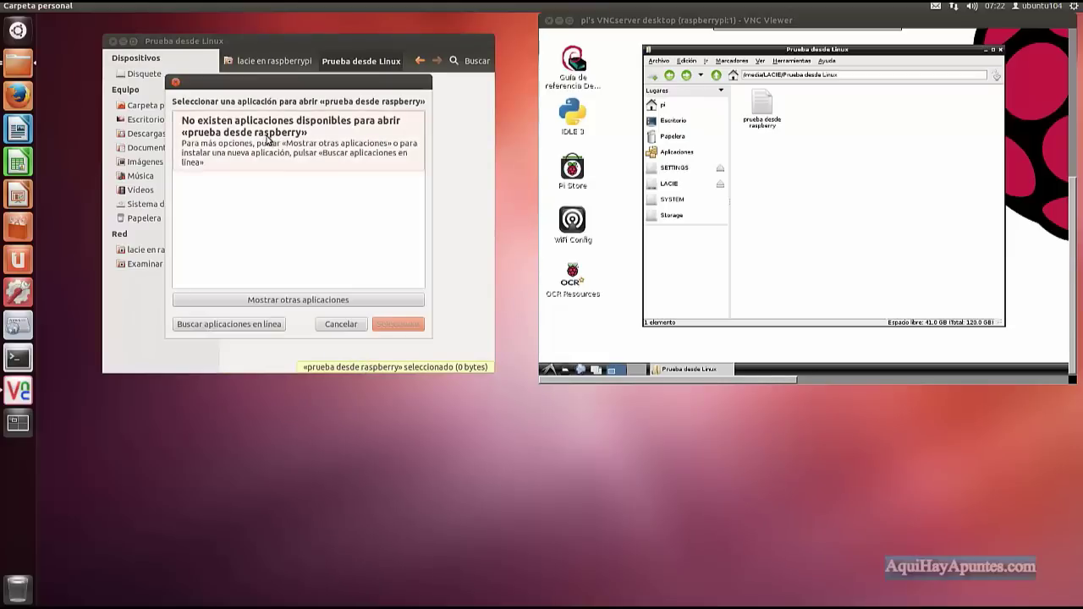
{"action": "left_click", "coordinate": [335, 299]}
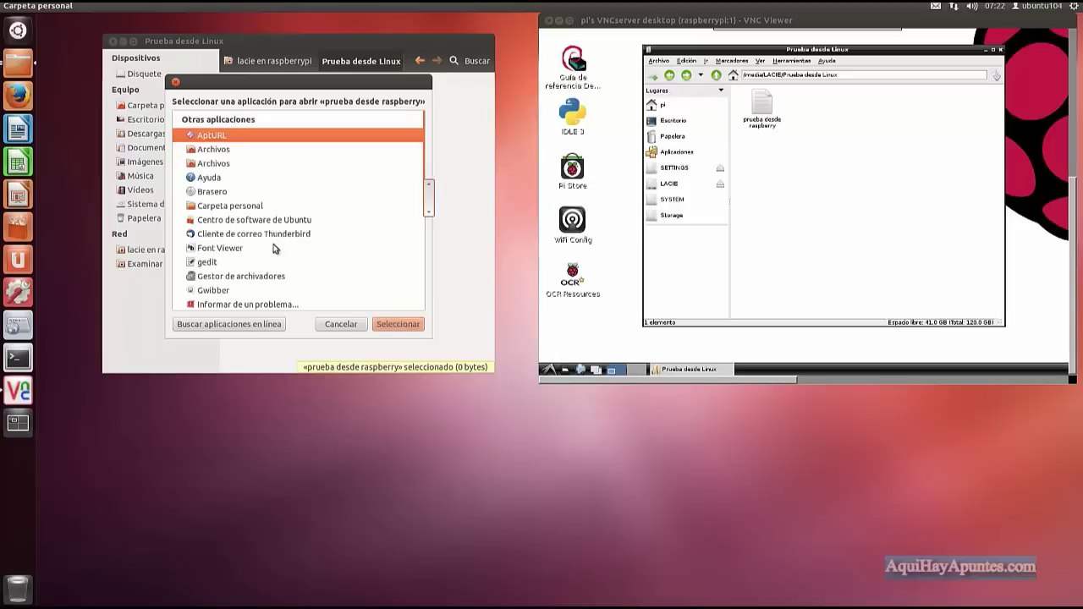
{"action": "left_click", "coordinate": [210, 267]}
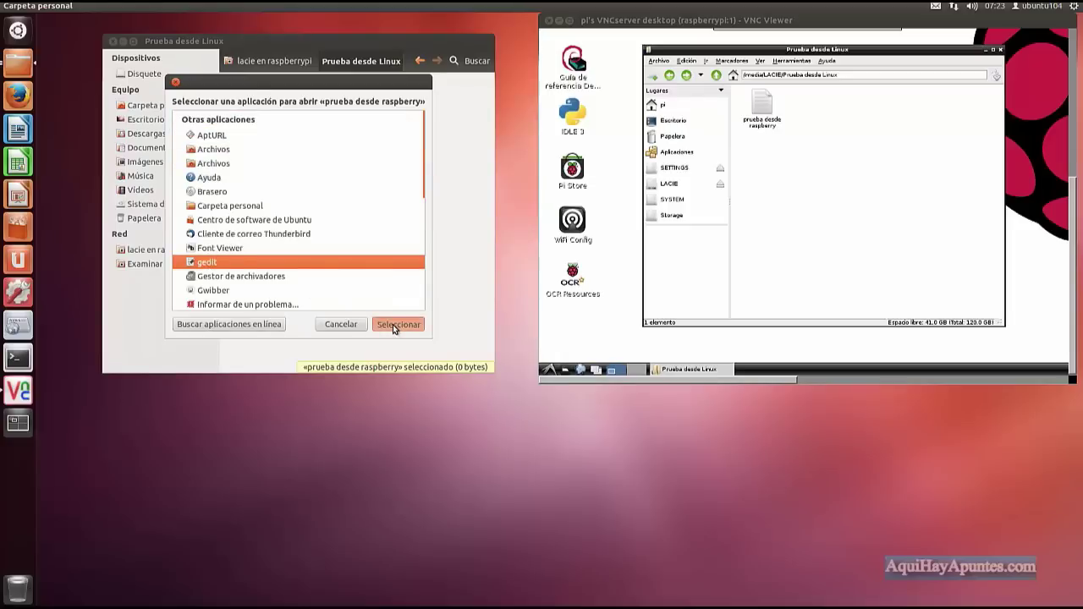
{"action": "left_click", "coordinate": [394, 326]}
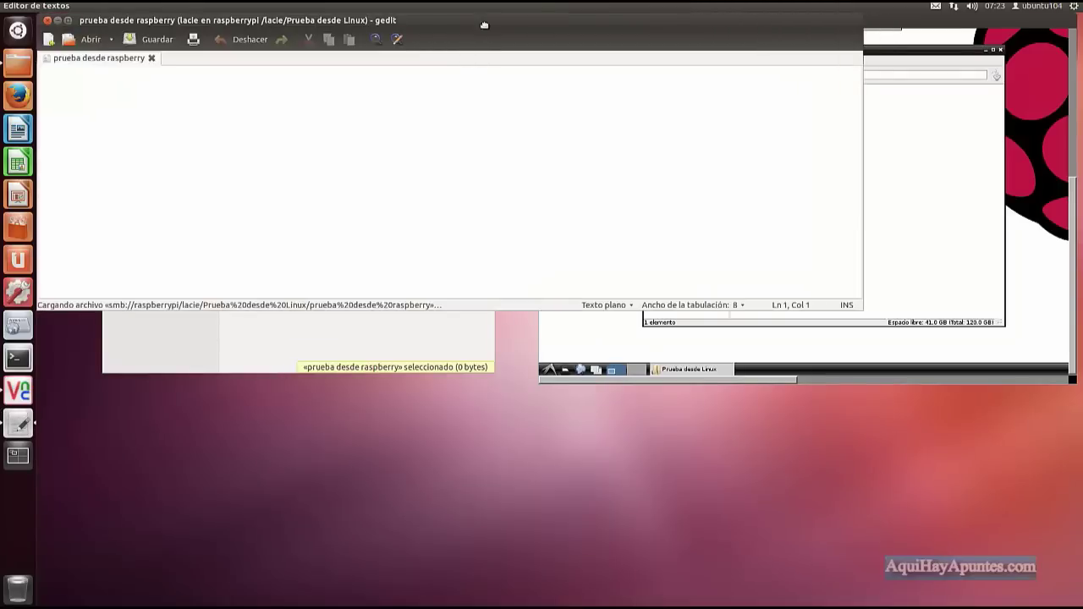
Type 'prueba' into the file, save it and close gedit.
{"action": "left_click_drag", "start_coordinate": [484, 25], "coordinate": [651, 185]}
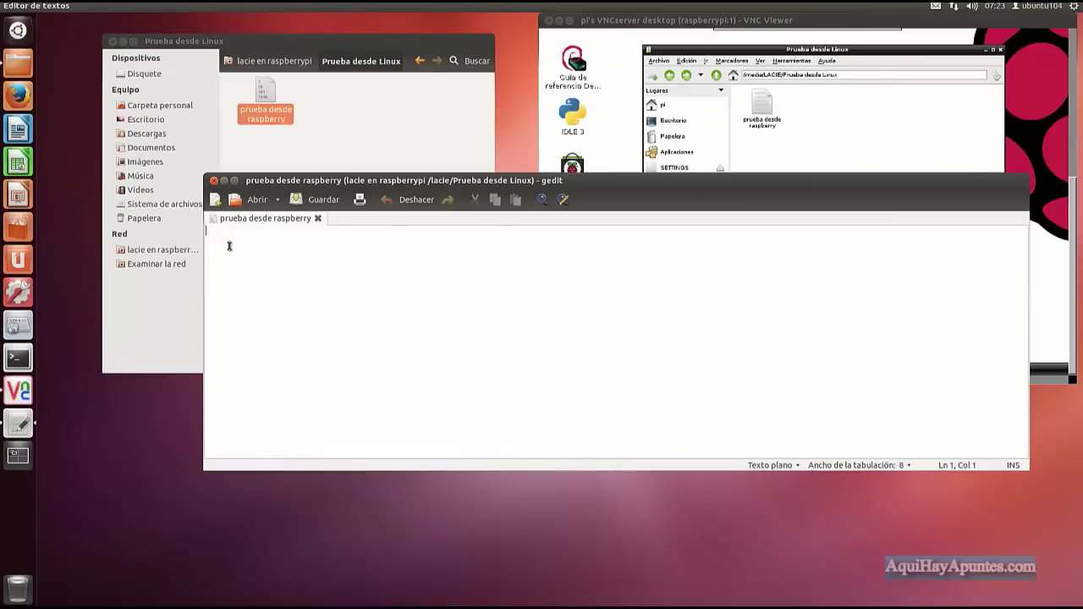
{"action": "type", "text": "prueba"}
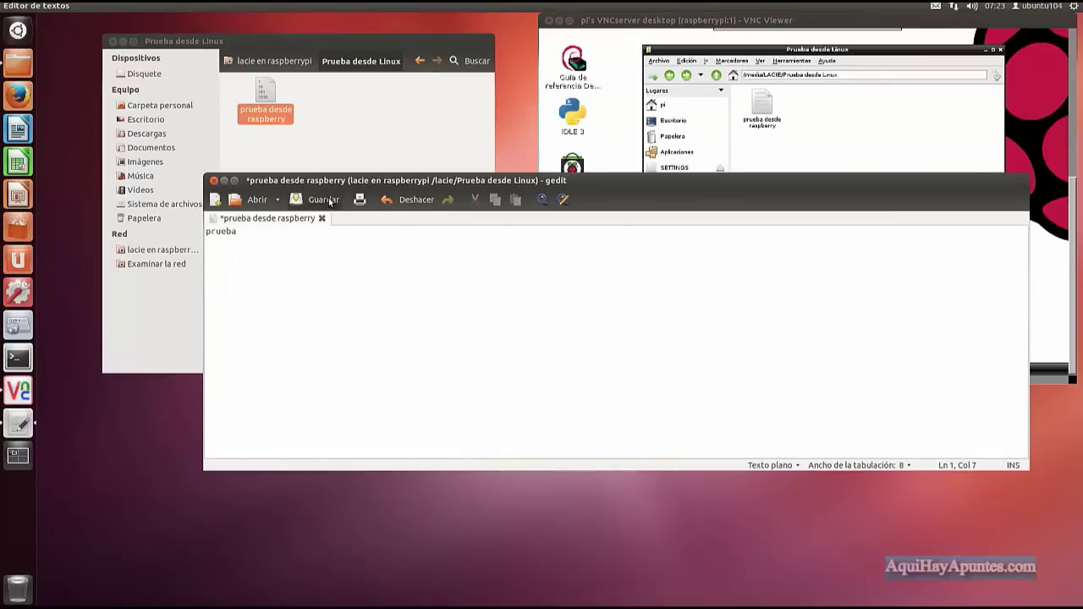
{"action": "left_click", "coordinate": [330, 201]}
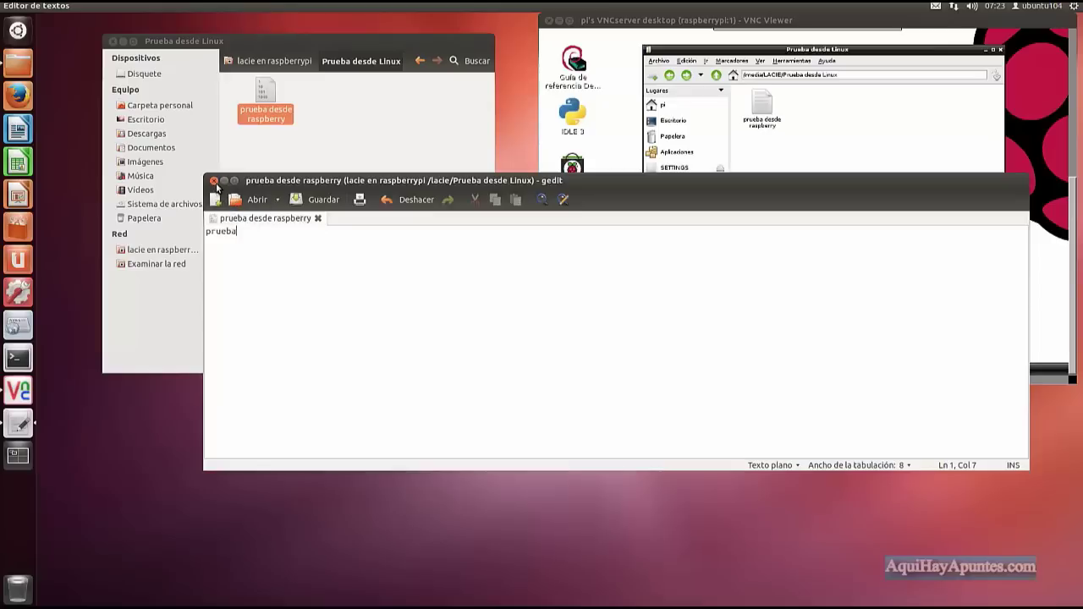
{"action": "left_click", "coordinate": [214, 182]}
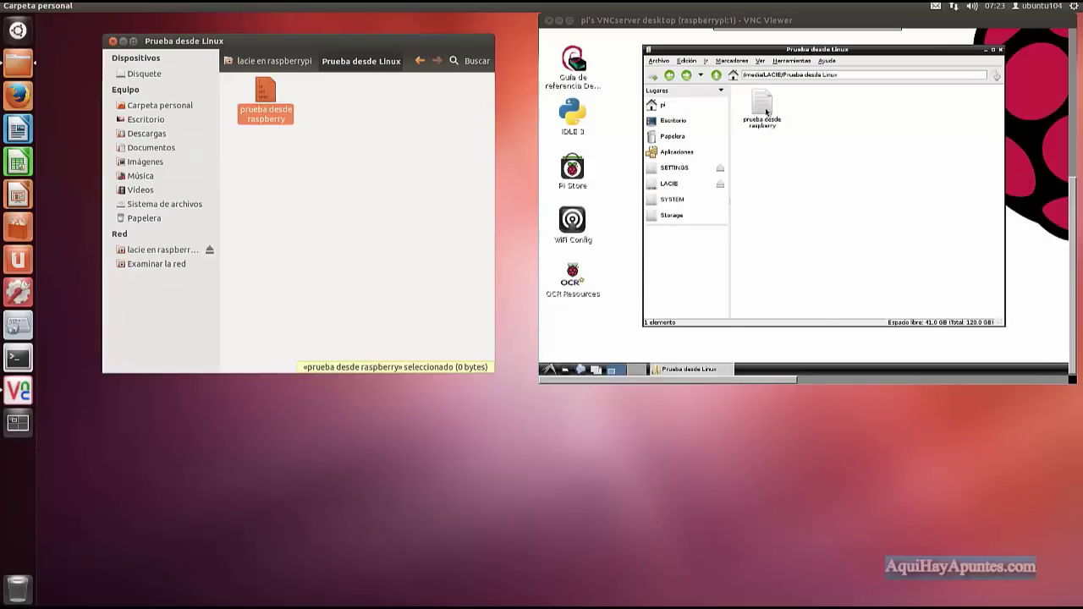
{"action": "left_click", "coordinate": [767, 112]}
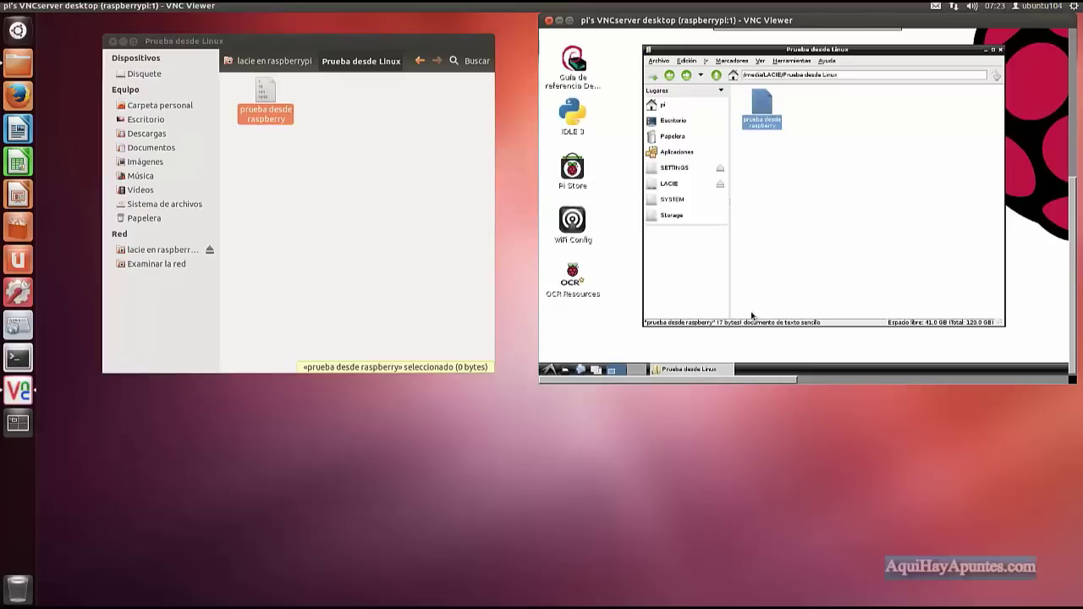
Open prueba desde raspberry in Leafpad on the Pi to show the word 'prueba'.
{"action": "left_click_drag", "start_coordinate": [762, 380], "coordinate": [1007, 381]}
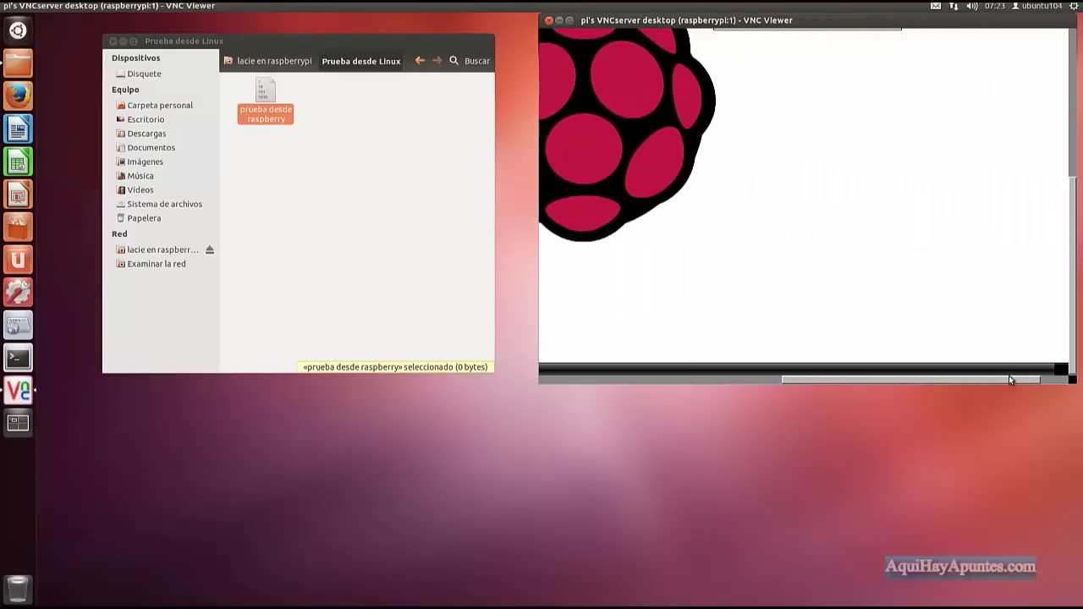
{"action": "left_click_drag", "start_coordinate": [1073, 258], "coordinate": [1079, 301]}
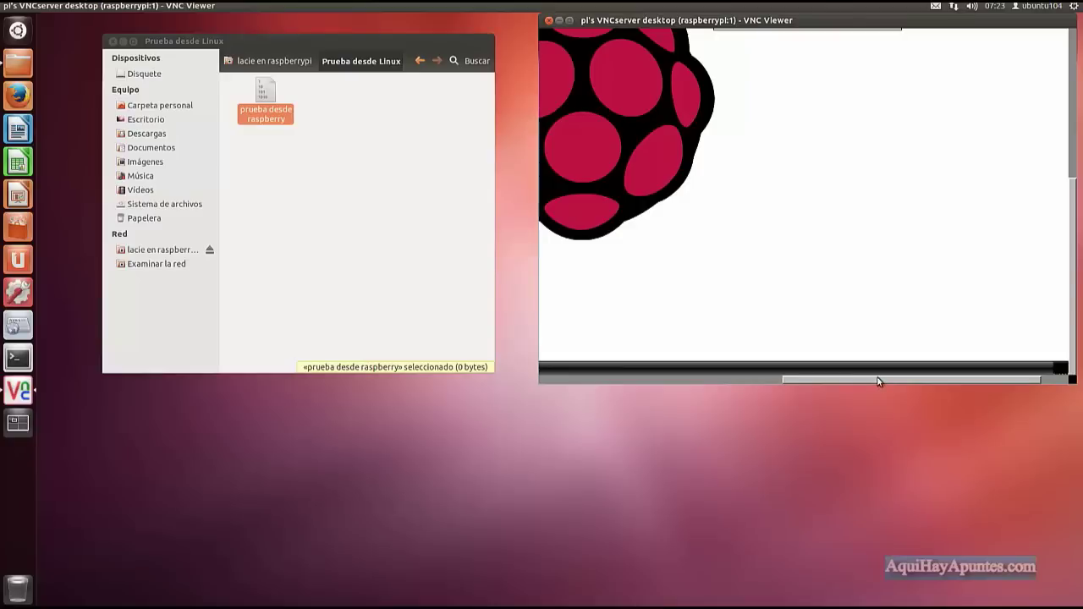
{"action": "left_click_drag", "start_coordinate": [877, 380], "coordinate": [634, 380]}
{"action": "right_click", "coordinate": [765, 121]}
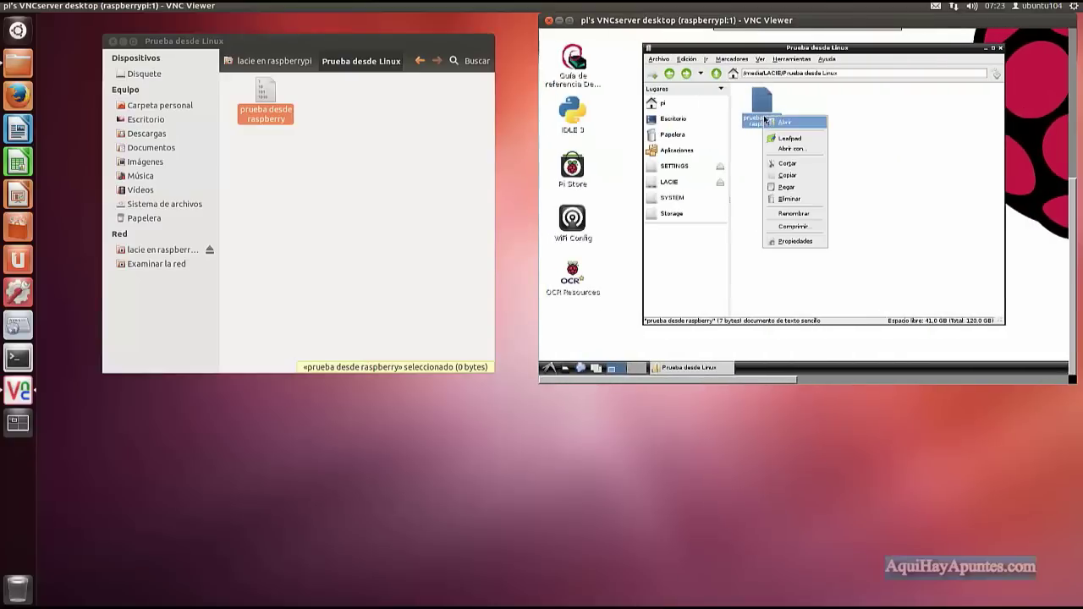
{"action": "left_click", "coordinate": [788, 142]}
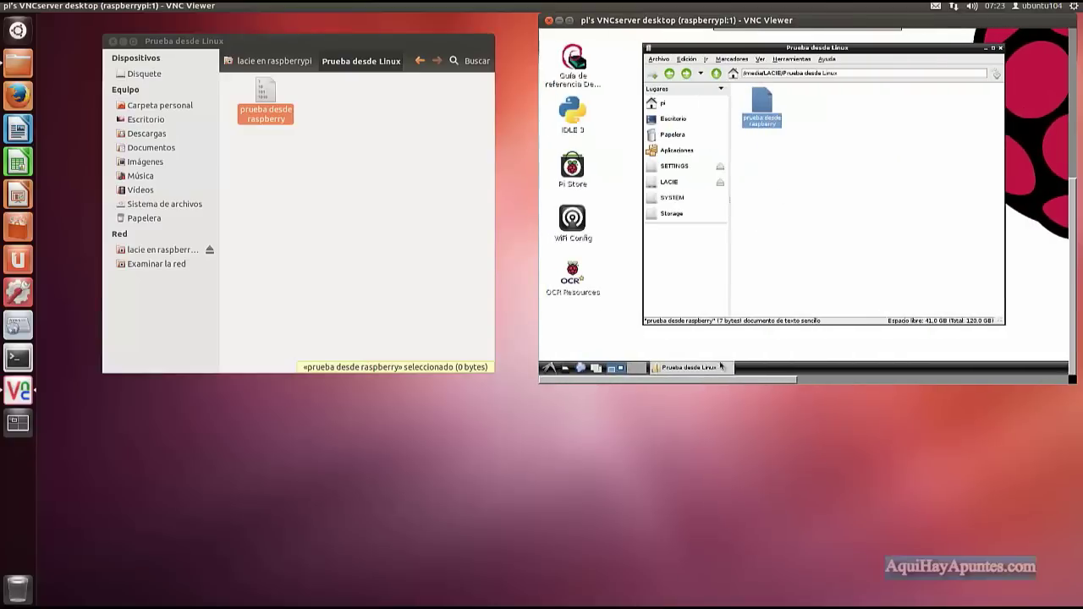
{"action": "left_click_drag", "start_coordinate": [733, 381], "coordinate": [939, 380]}
{"action": "left_click_drag", "start_coordinate": [1073, 267], "coordinate": [1074, 195]}
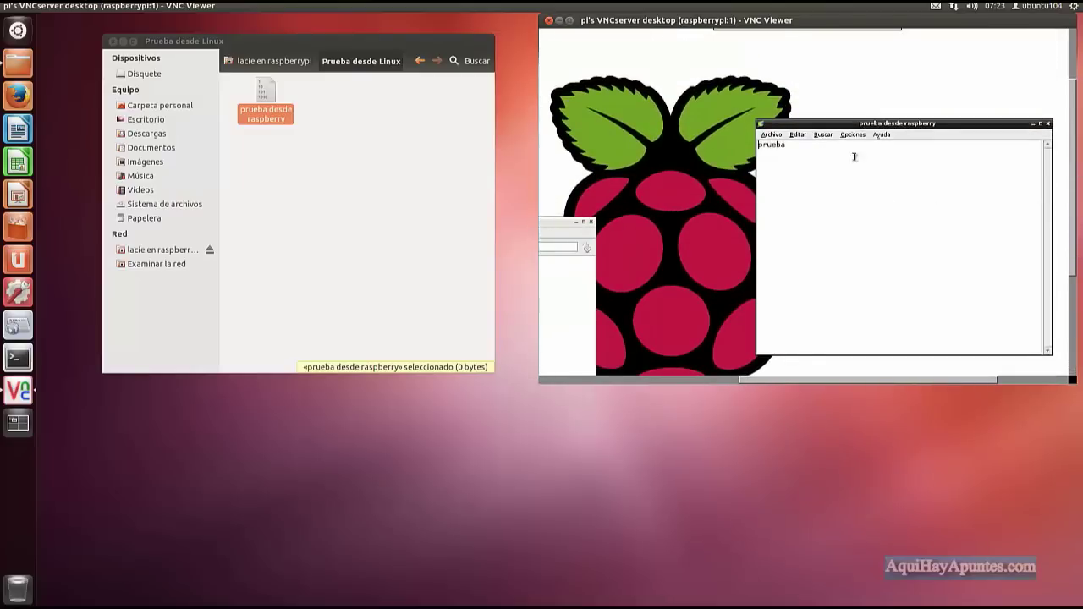